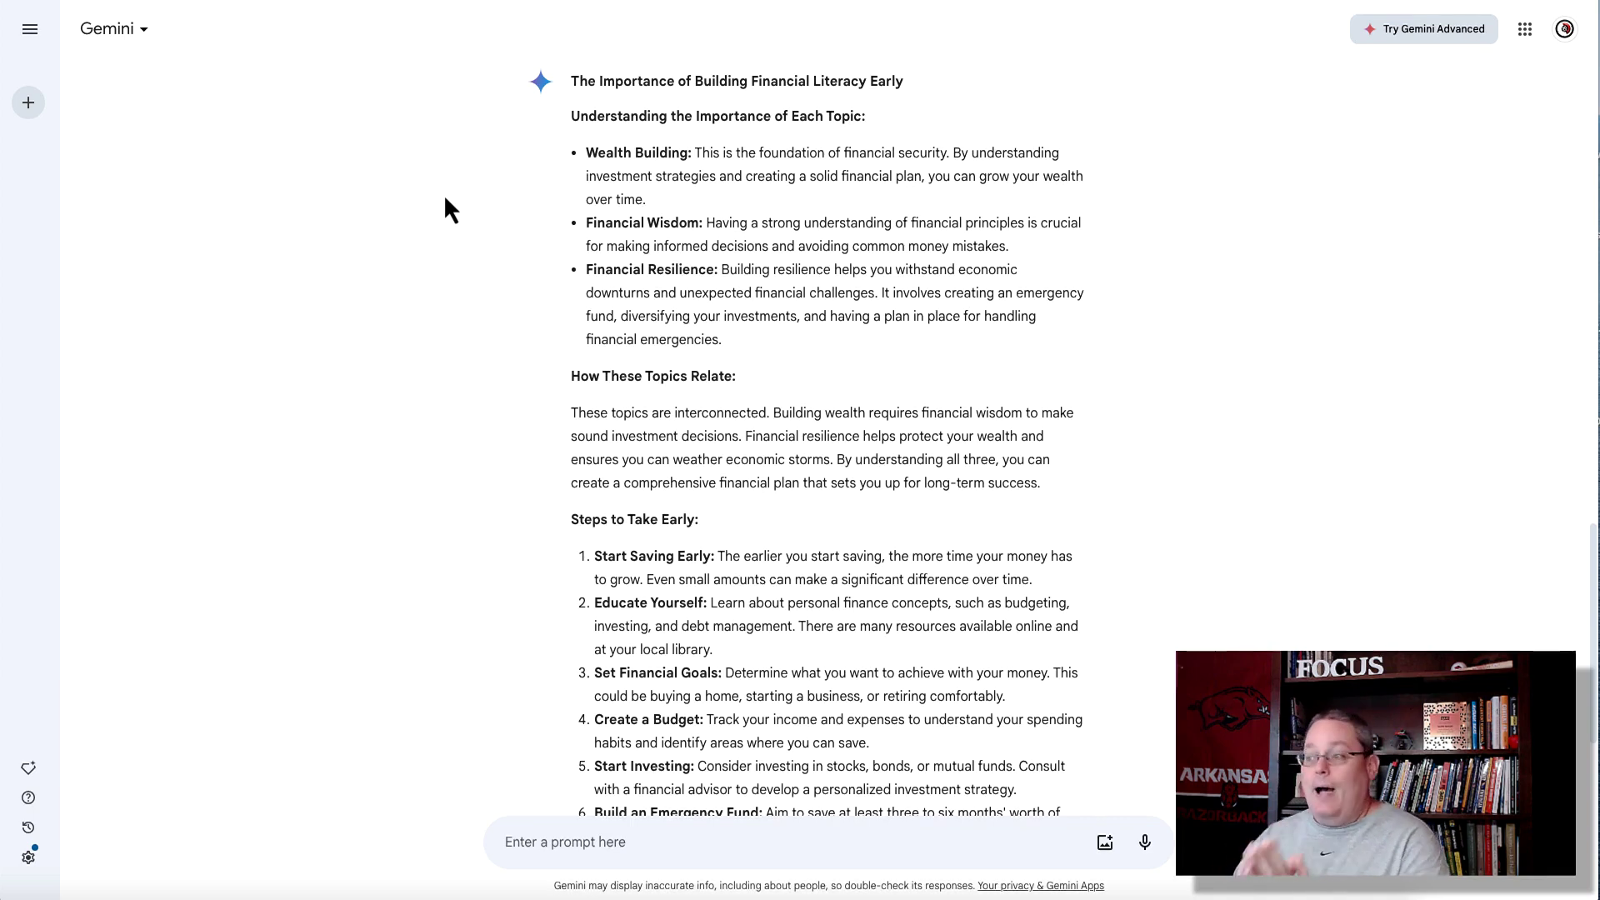
- Reveal the Copy option for the whole Gemini financial literacy response
{"action": "triple_click", "coordinate": [600, 83]}
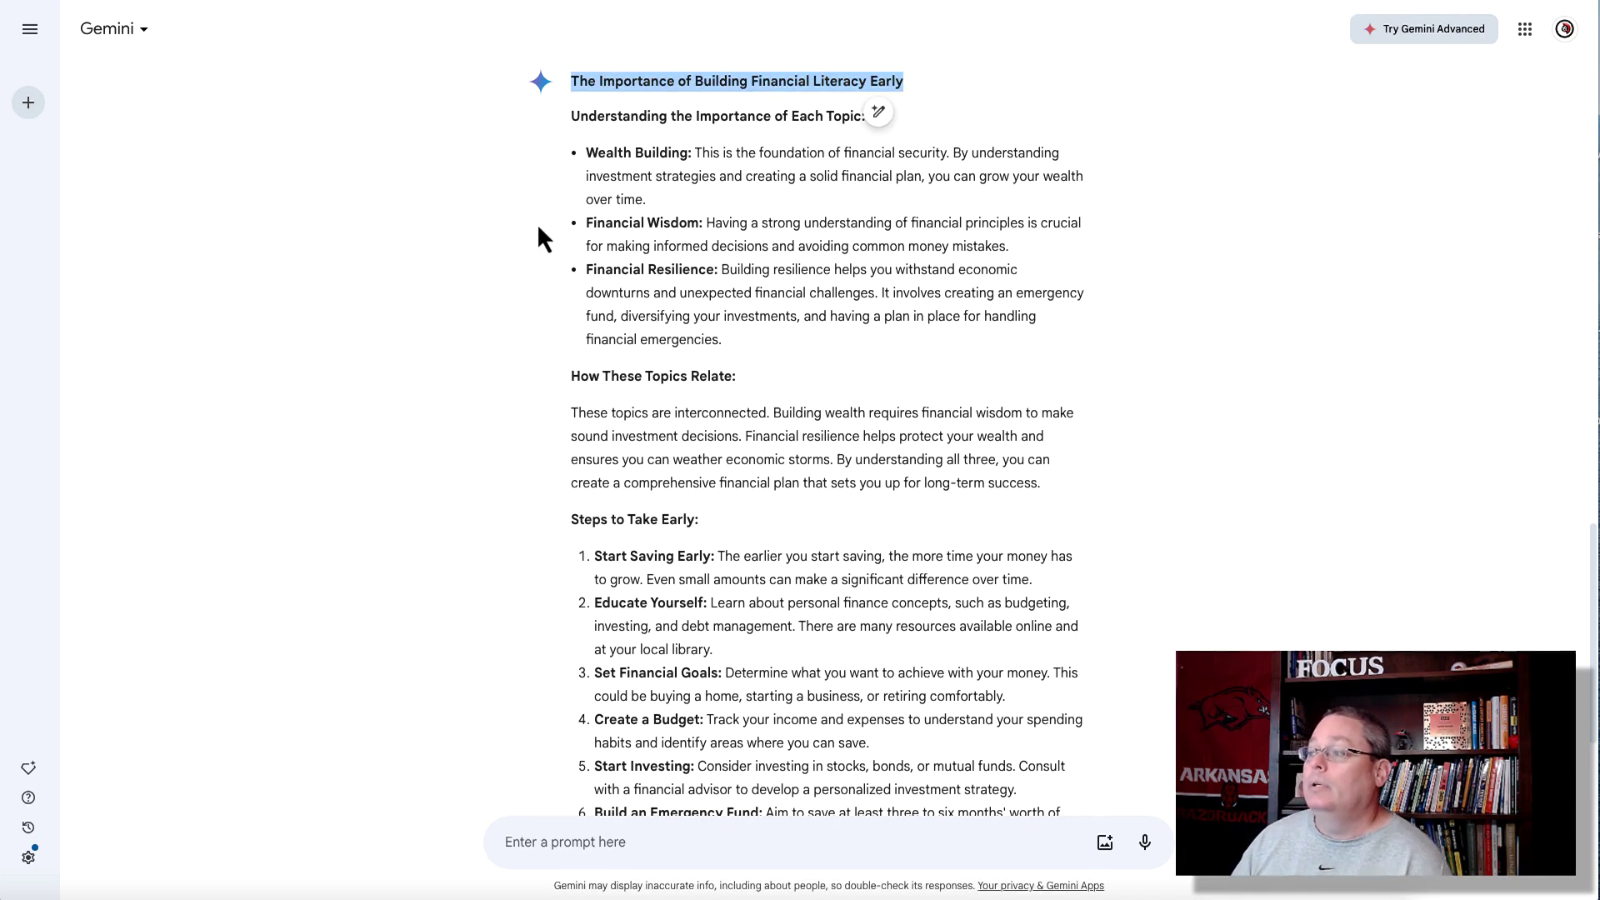
{"action": "left_click", "coordinate": [533, 355]}
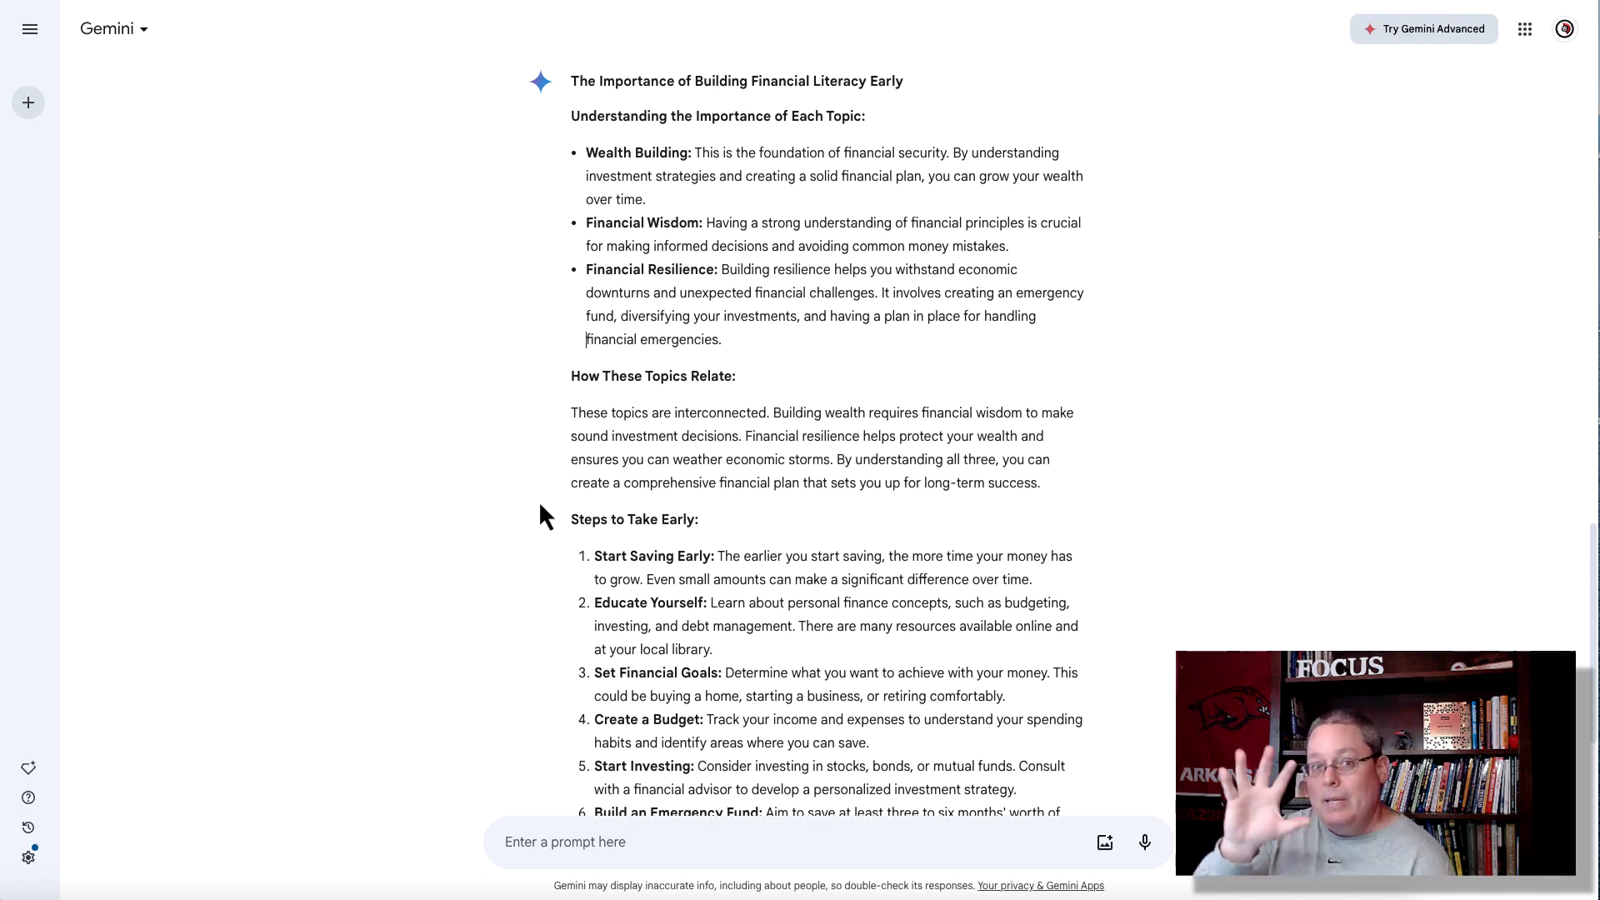
{"action": "scroll", "coordinate": [511, 510], "scroll_direction": "down", "scroll_amount": 3}
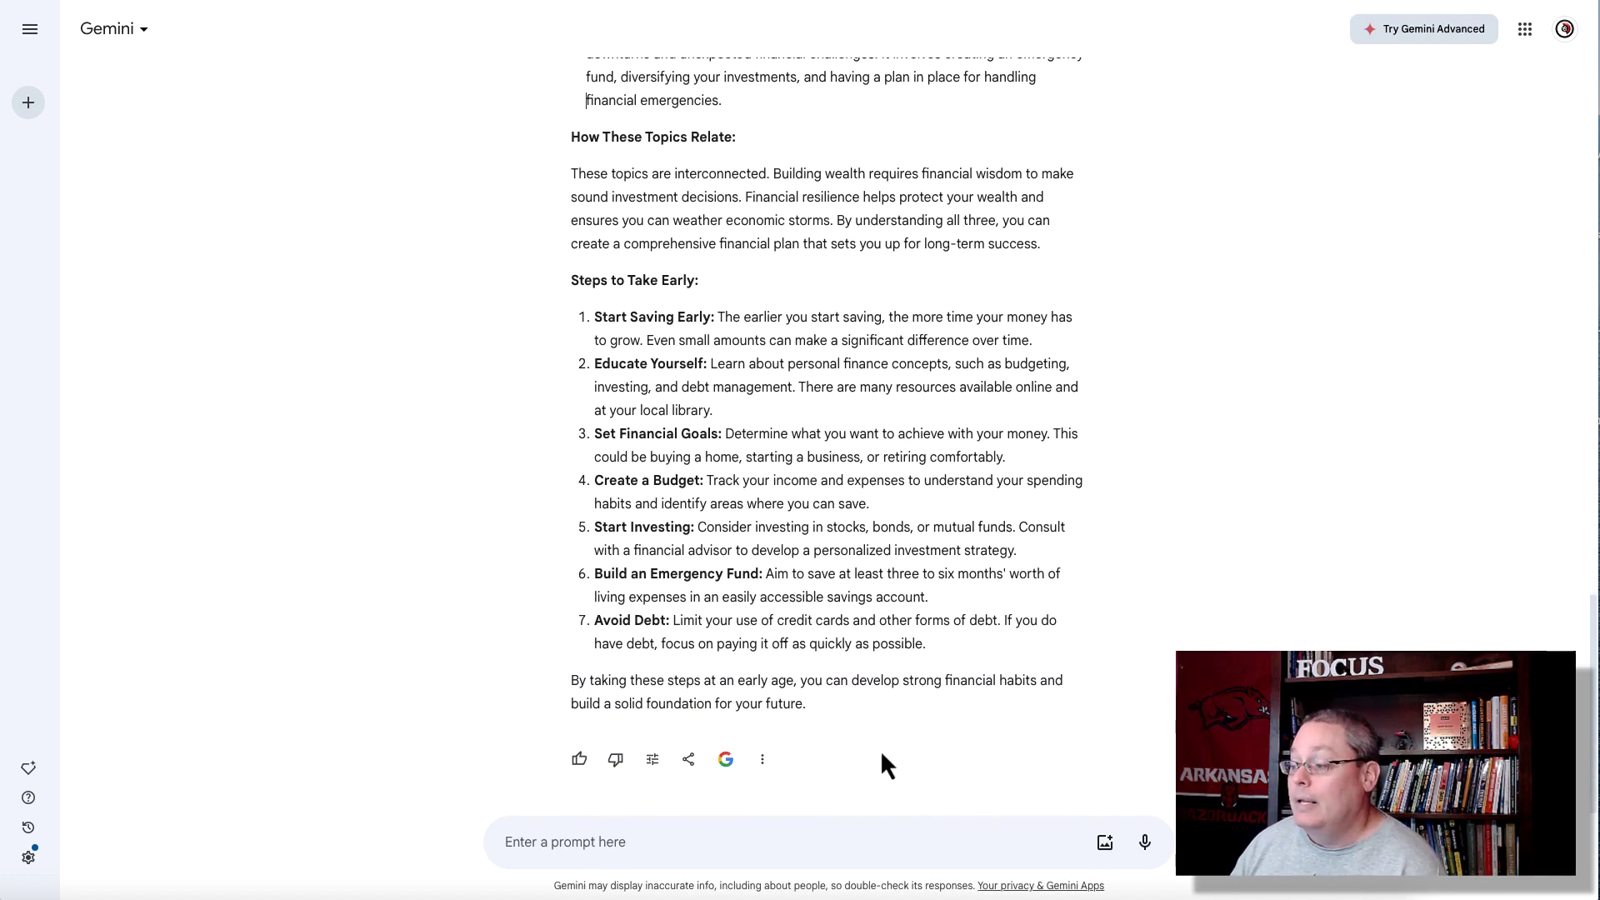
{"action": "left_click", "coordinate": [761, 759]}
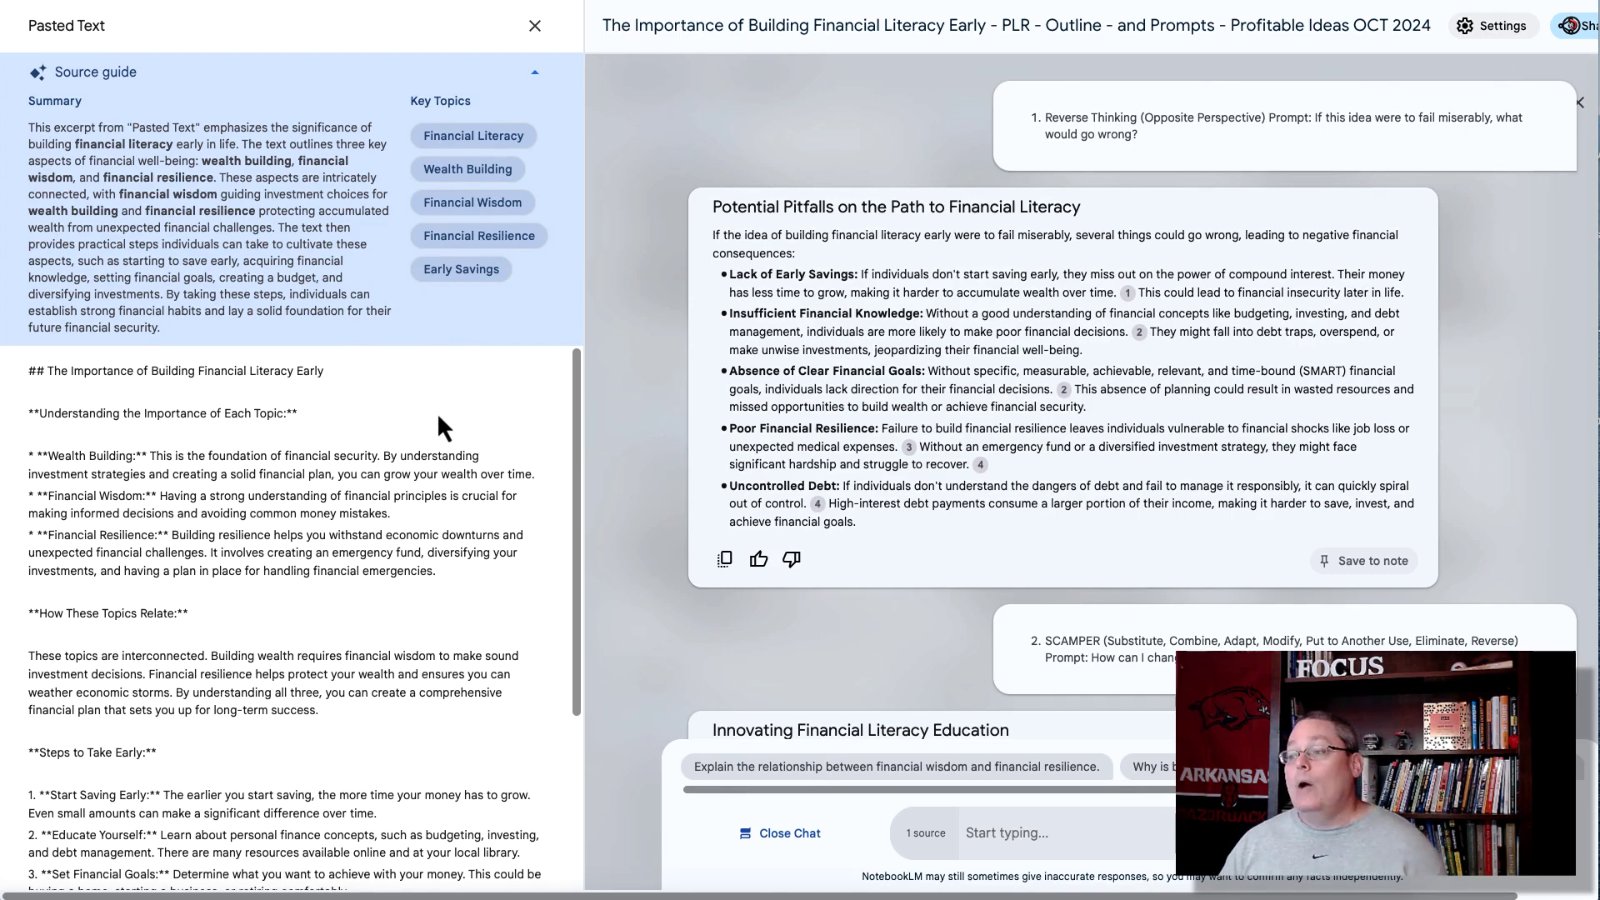
- Switch to the saved notes grid, including 'Potential Pitfalls on the Path to Financial Literacy'
{"action": "left_click", "coordinate": [783, 836]}
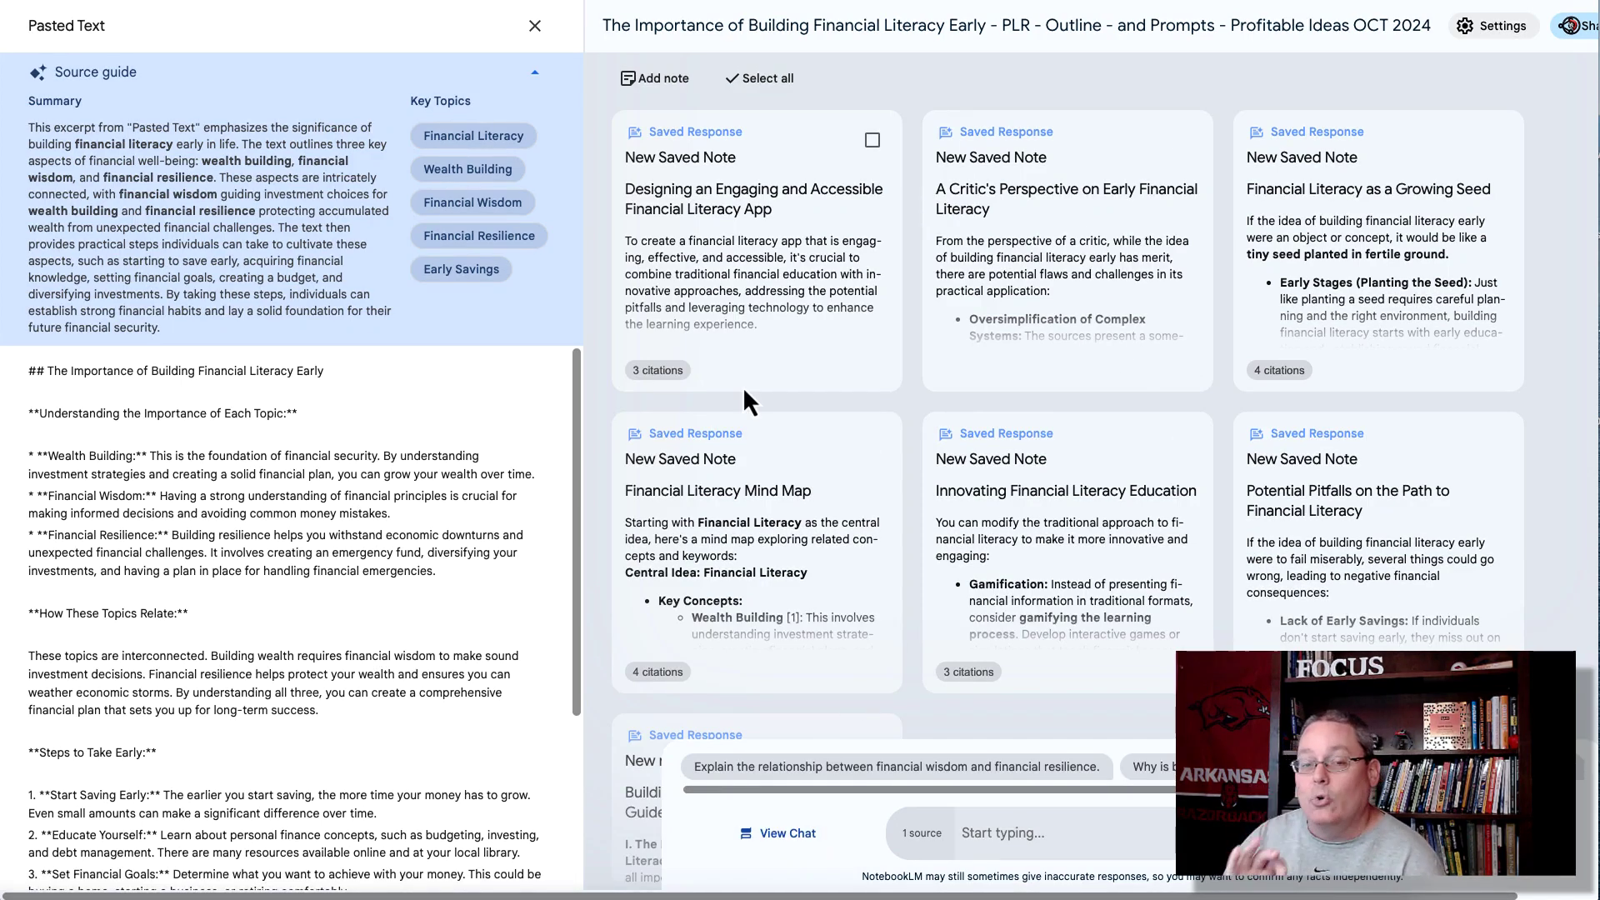
- Bring back the chat and select the Reverse Thinking prompt and Potential Pitfalls heading
{"action": "left_click", "coordinate": [784, 831]}
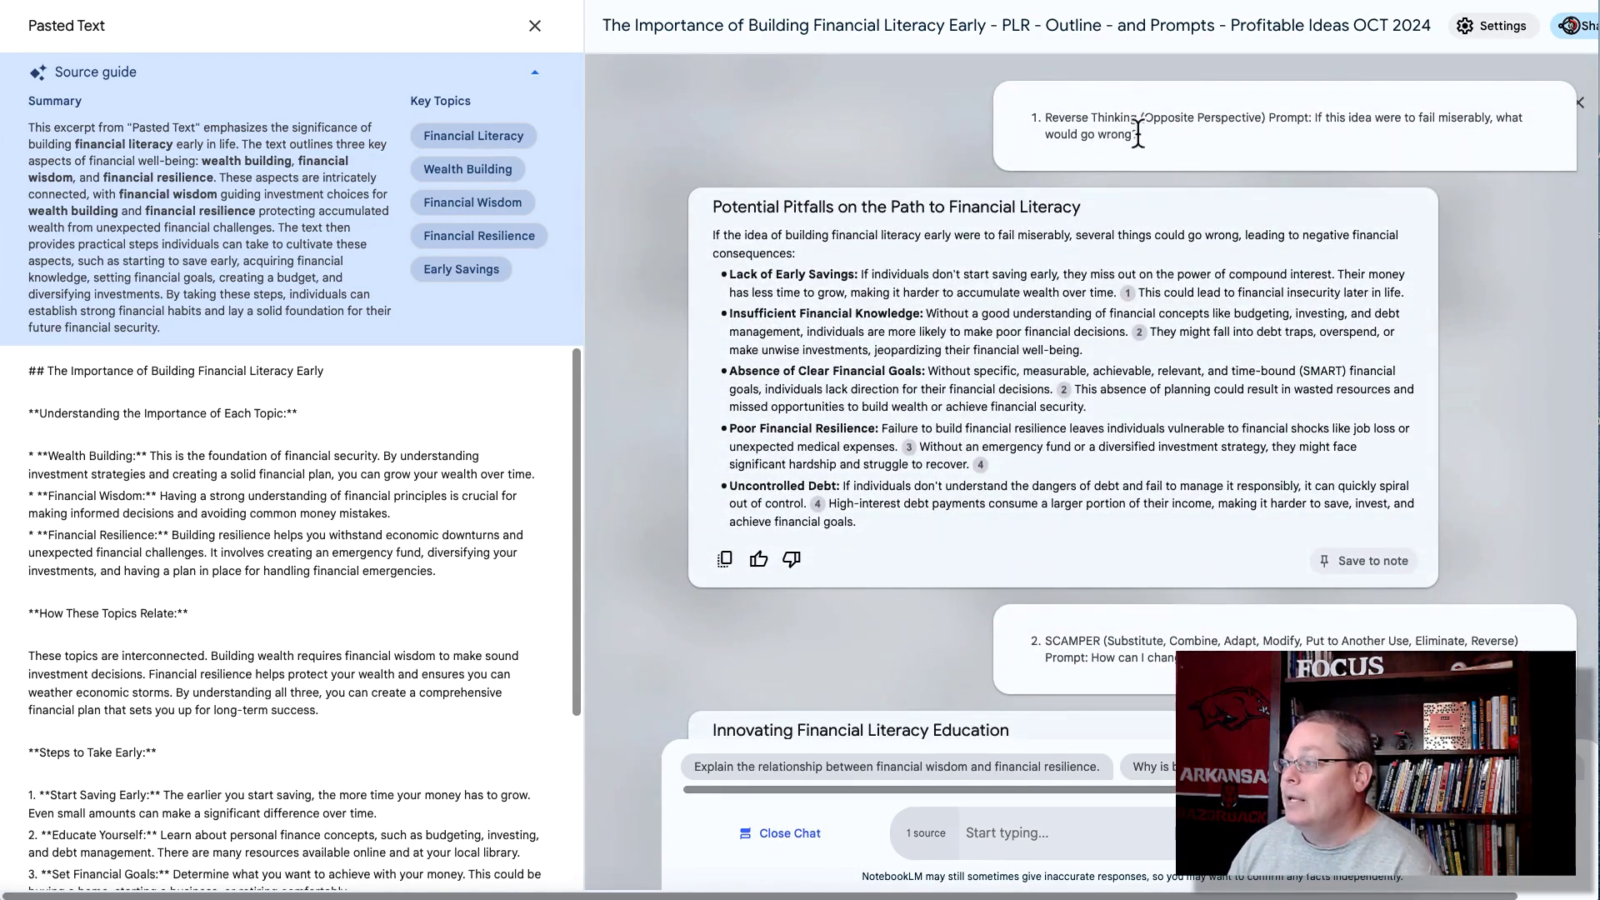
{"action": "left_click_drag", "start_coordinate": [1137, 133], "coordinate": [1047, 122]}
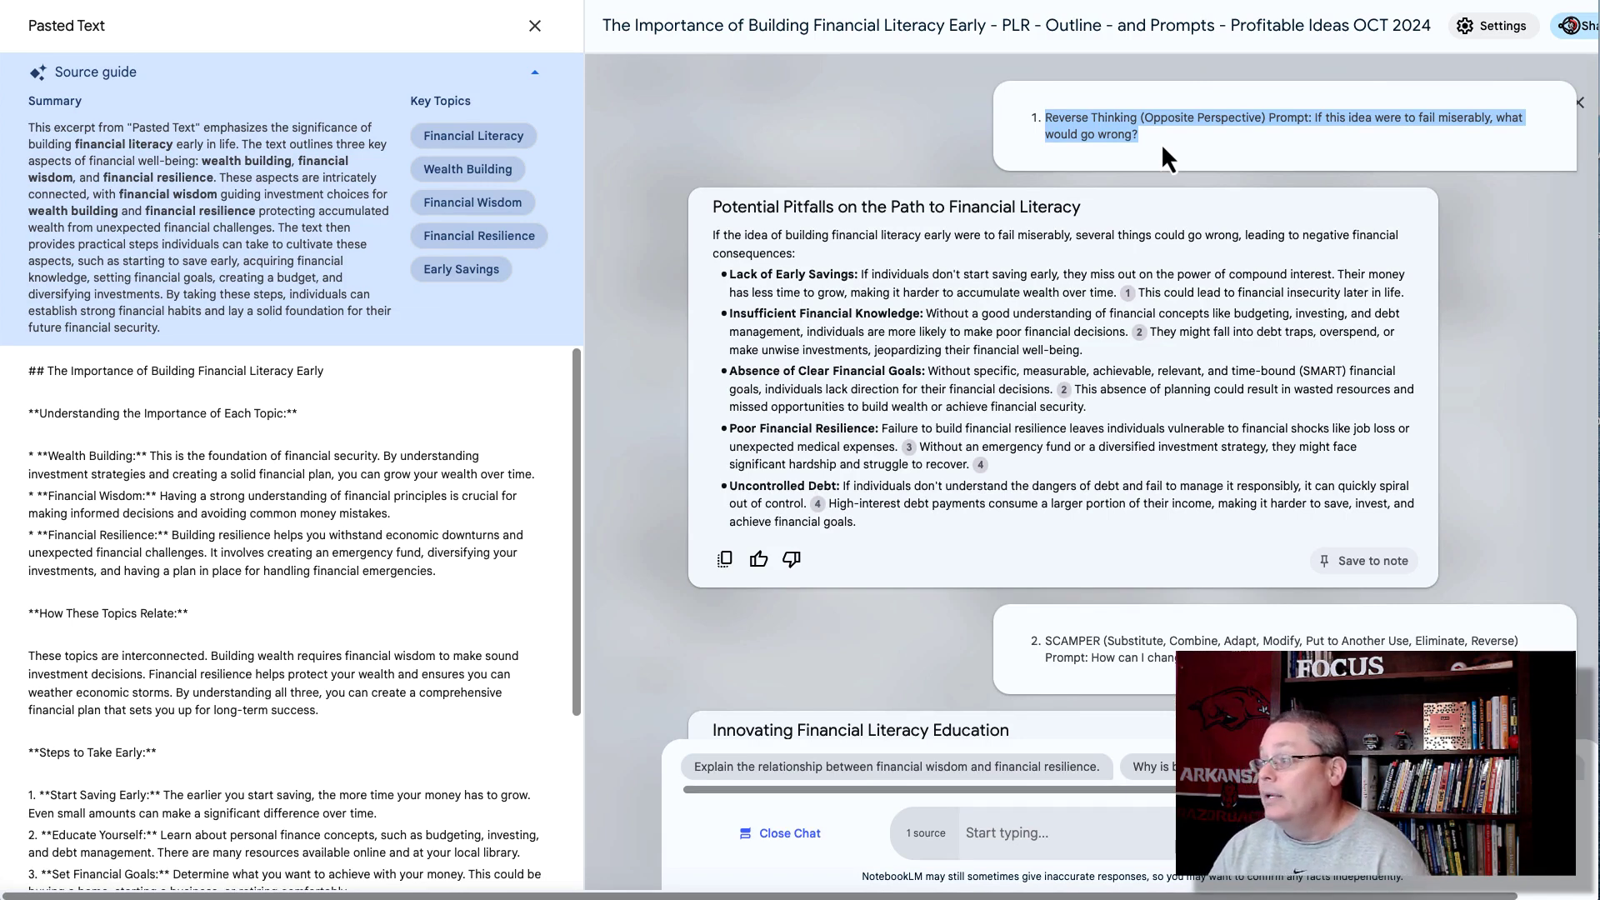
{"action": "triple_click", "coordinate": [791, 207]}
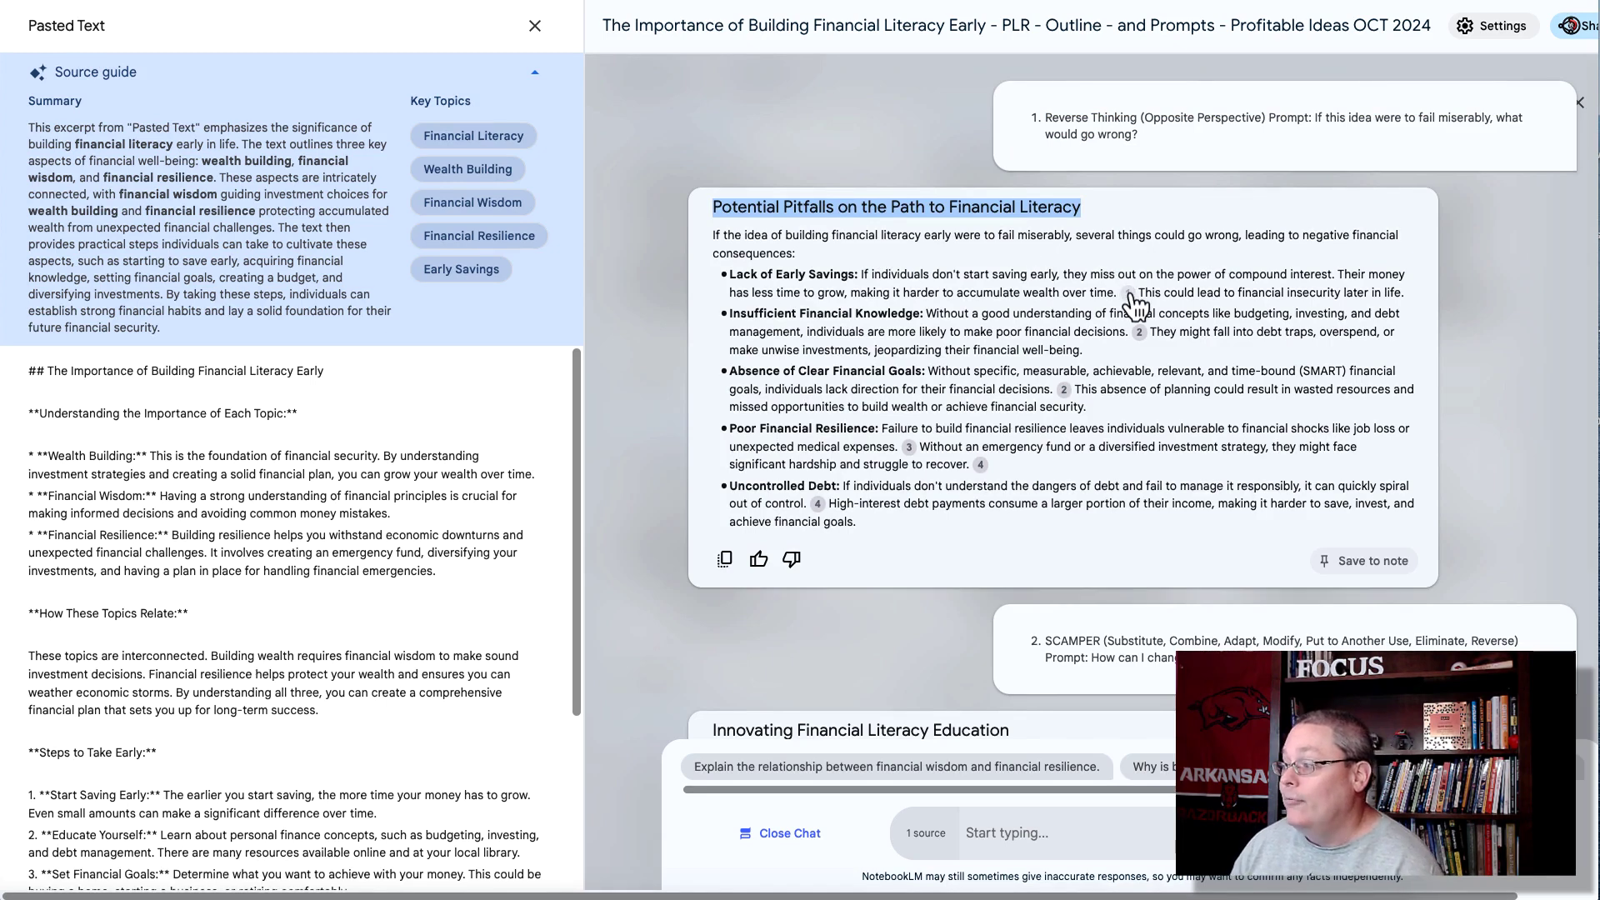
{"action": "mouse_move", "coordinate": [1130, 294]}
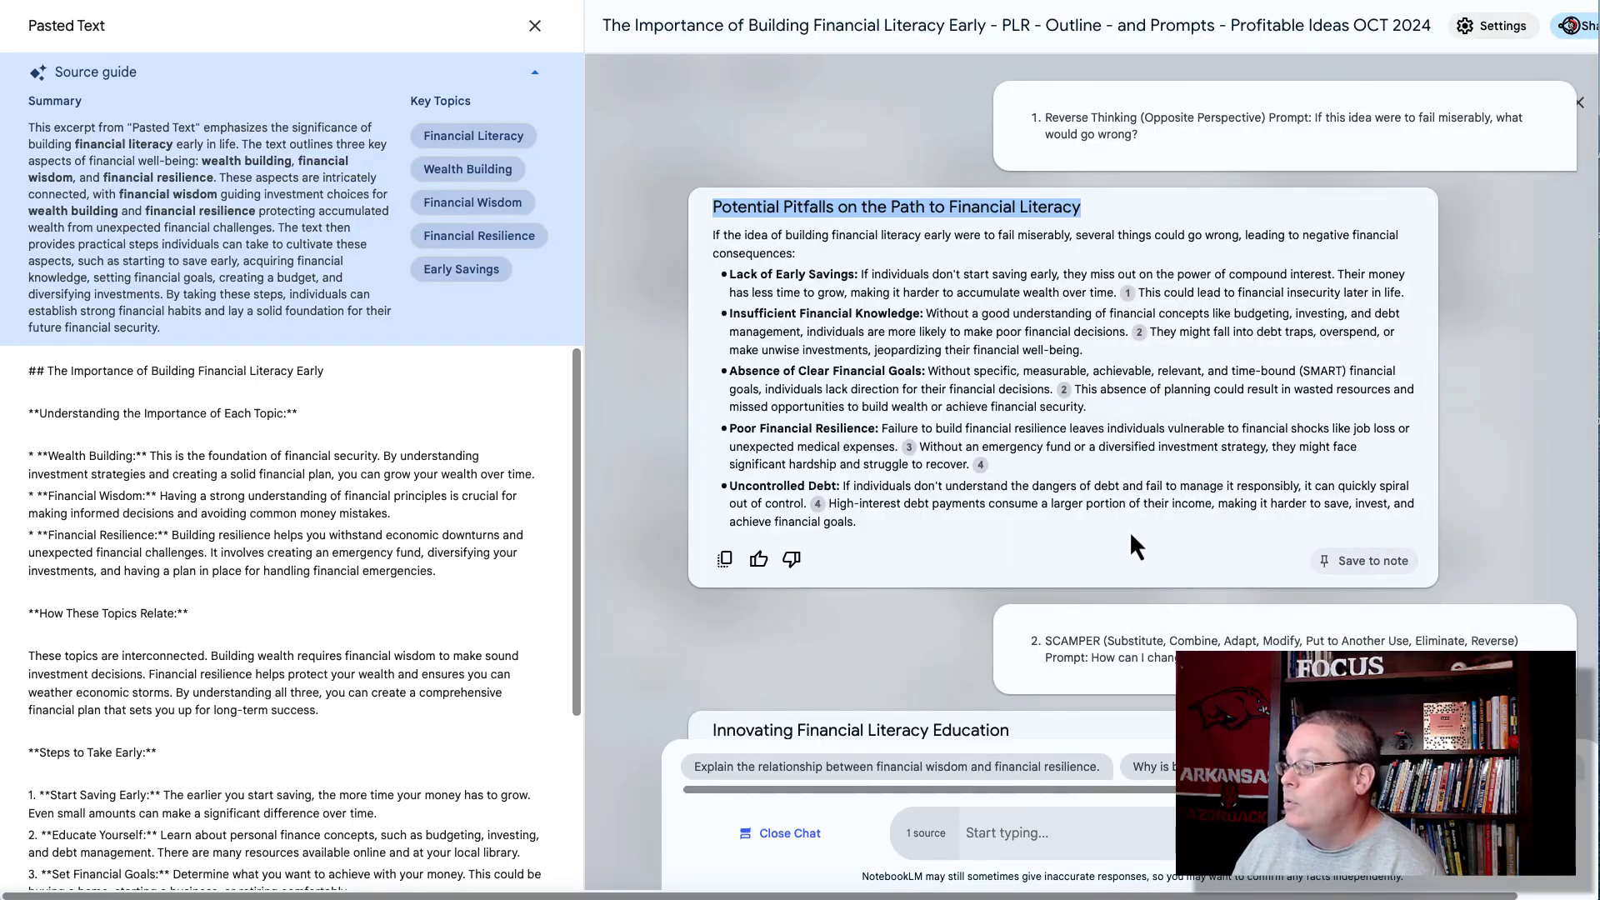
- Scroll to the SCAMPER answer and select its prompt and 'Innovating Financial Literacy Education' heading
{"action": "scroll", "coordinate": [1128, 530], "scroll_direction": "down", "scroll_amount": 3}
{"action": "scroll", "coordinate": [998, 507], "scroll_direction": "down", "scroll_amount": 3}
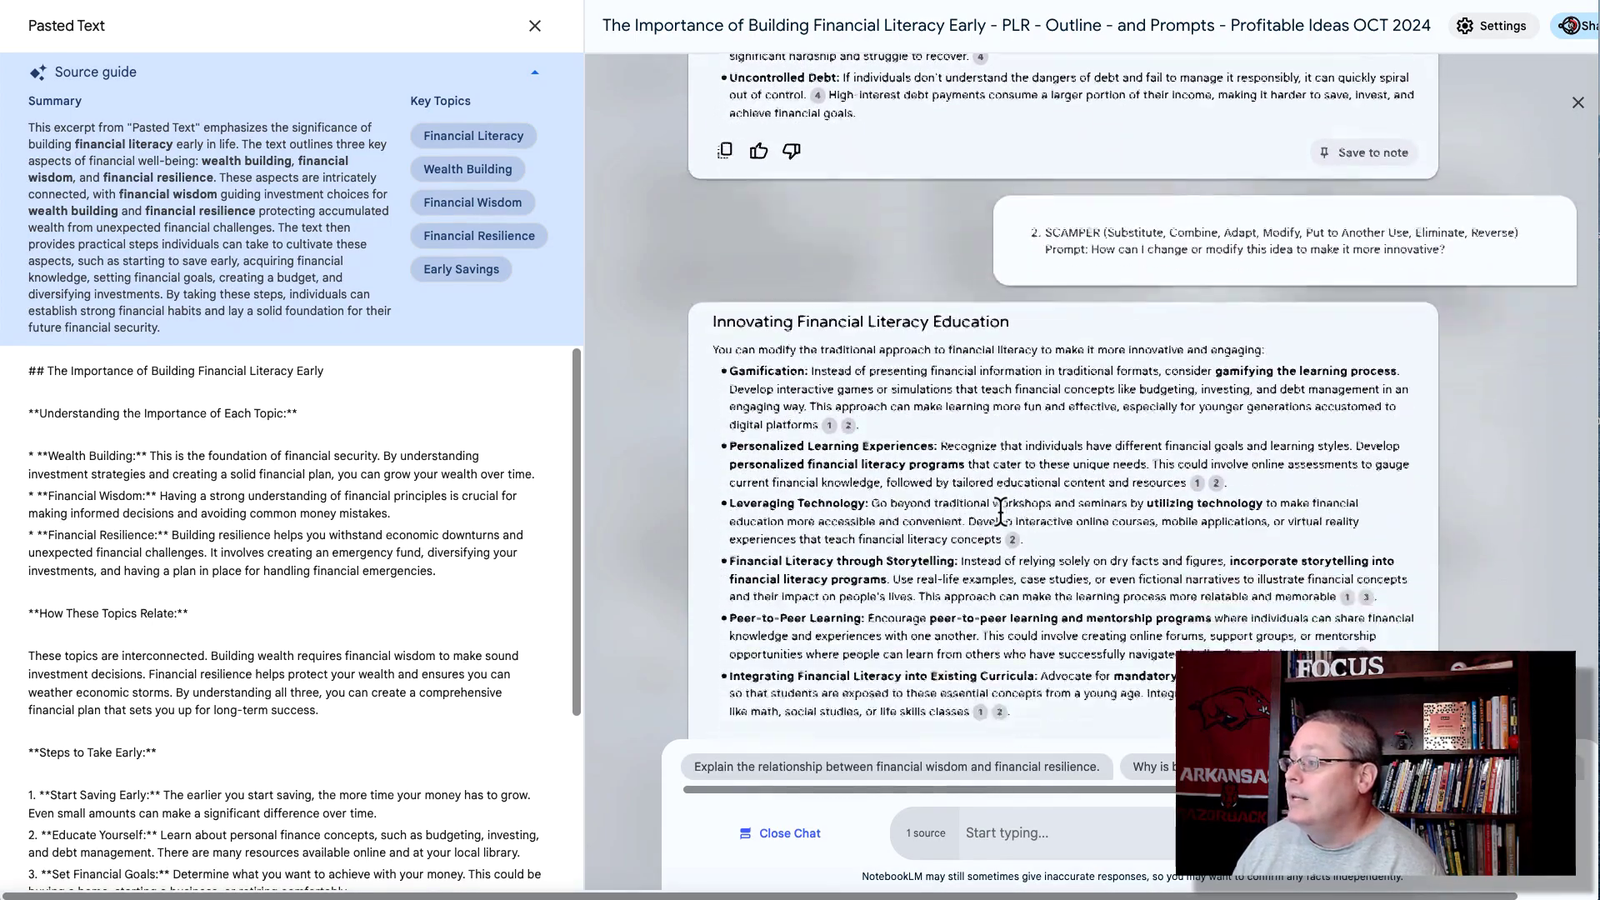
{"action": "scroll", "coordinate": [1118, 215], "scroll_direction": "down", "scroll_amount": 1}
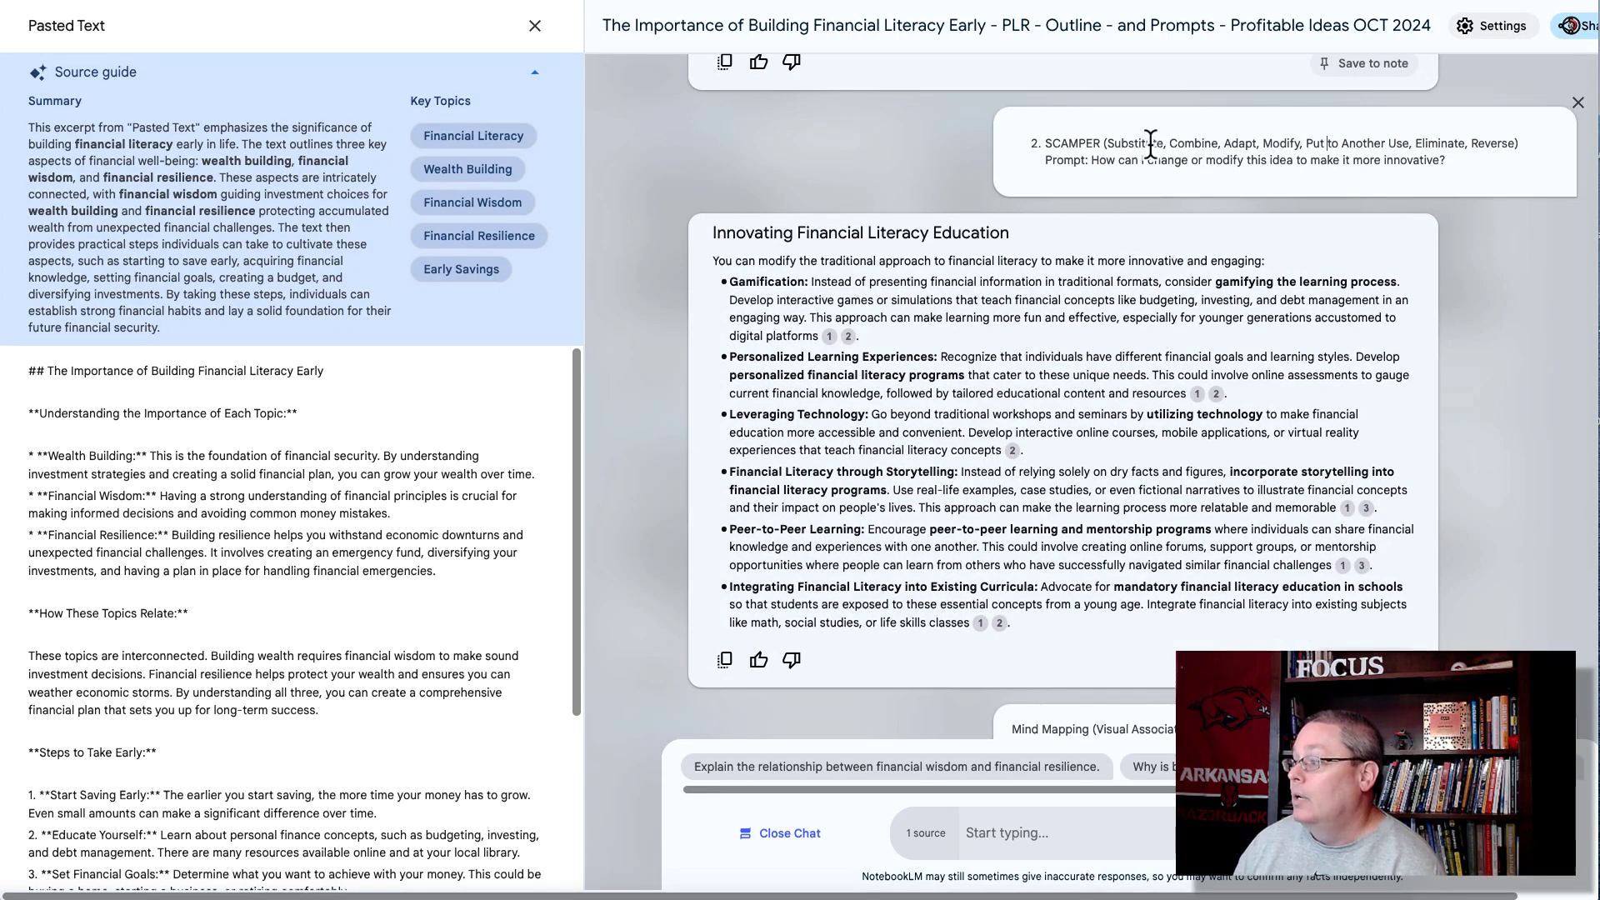
{"action": "triple_click", "coordinate": [1108, 144]}
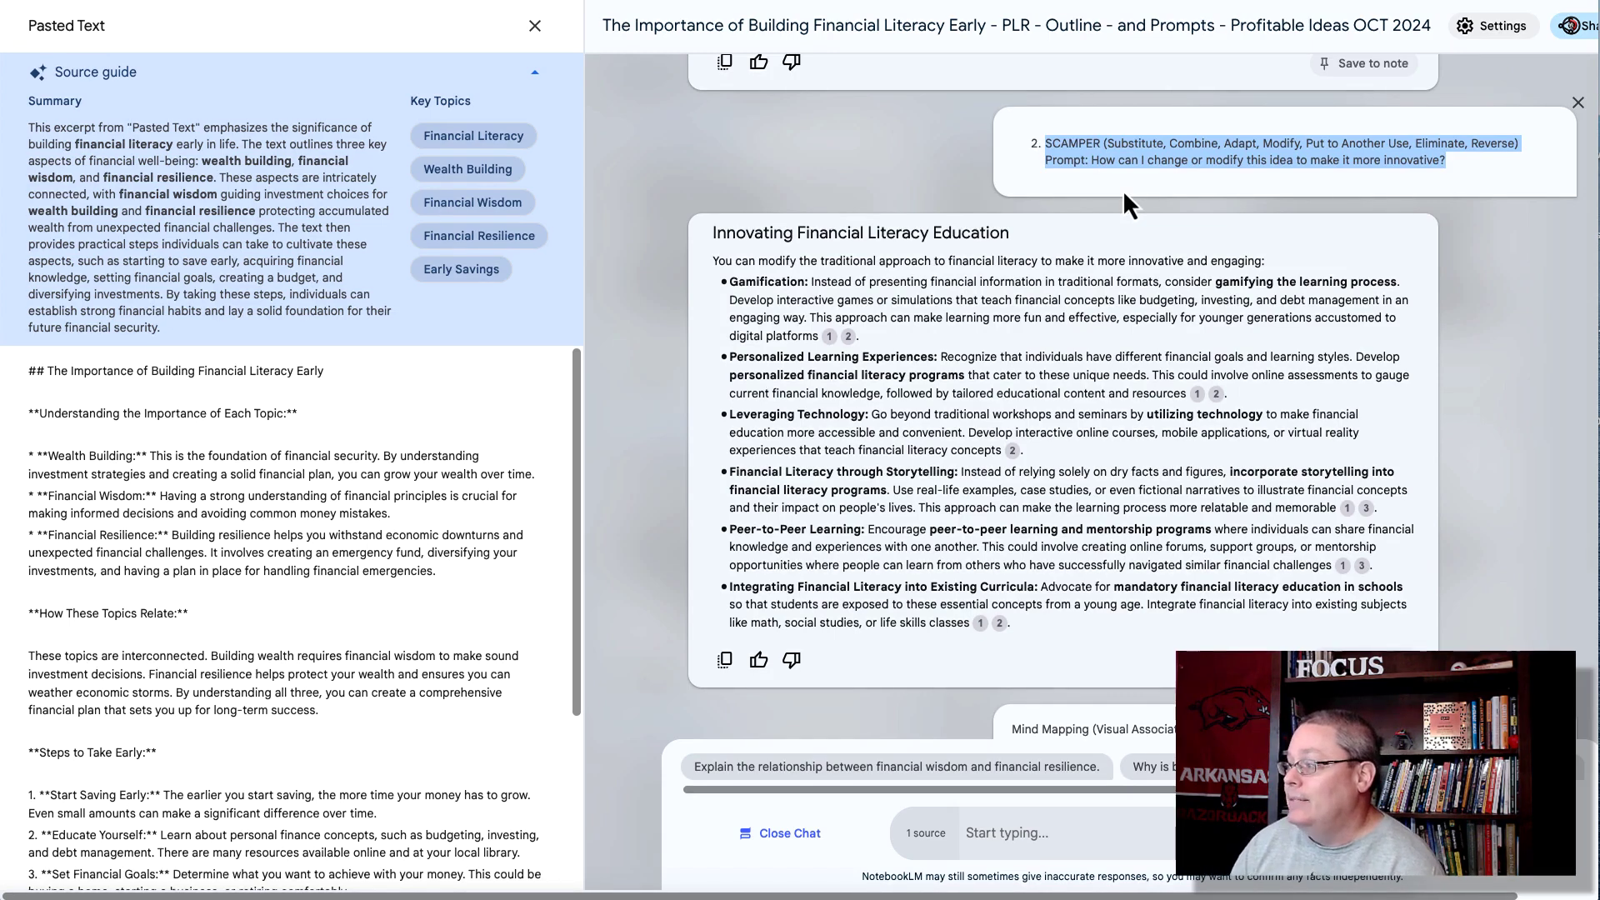
{"action": "triple_click", "coordinate": [871, 224]}
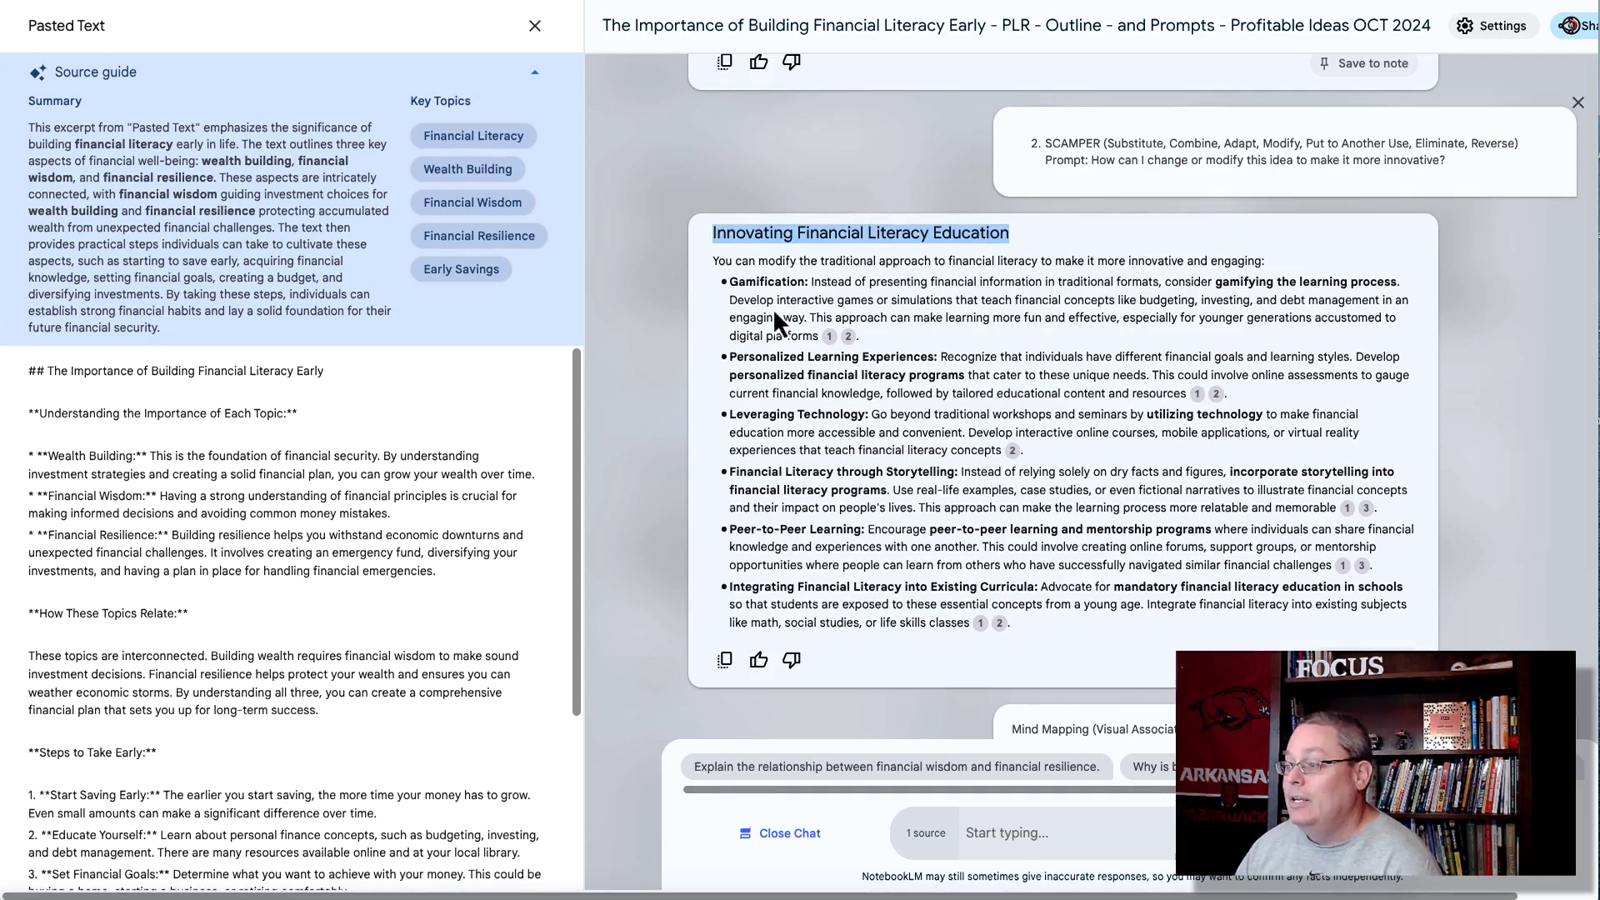
- Select the Personalized Learning Experiences and Peer-to-Peer Learning paragraphs, then reselect the heading
{"action": "triple_click", "coordinate": [766, 358]}
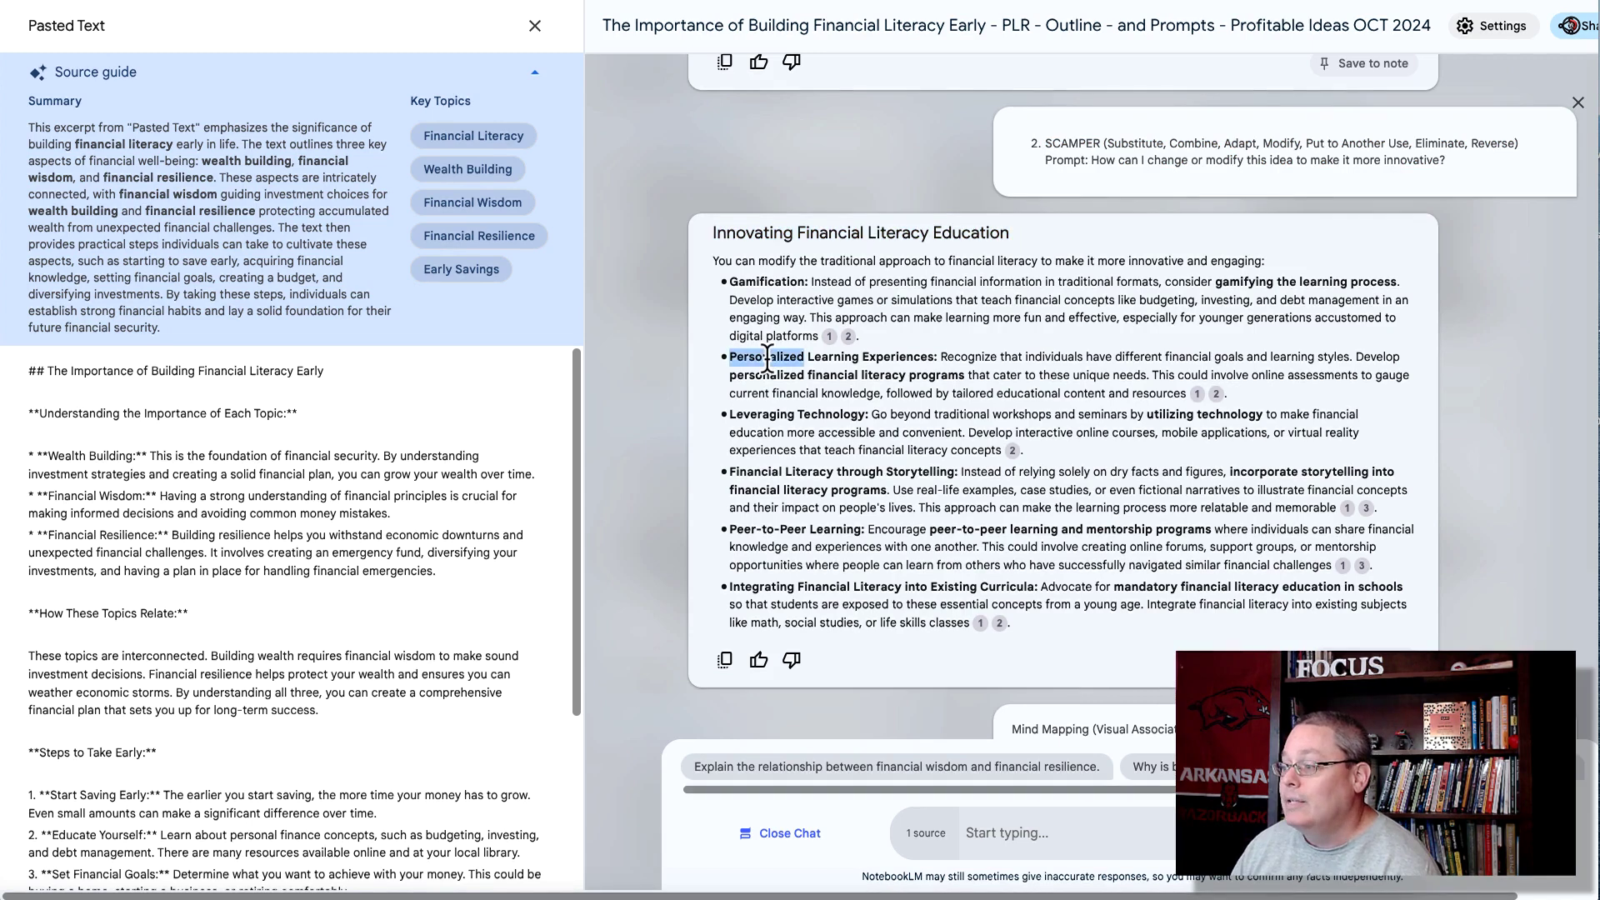
{"action": "triple_click", "coordinate": [753, 523]}
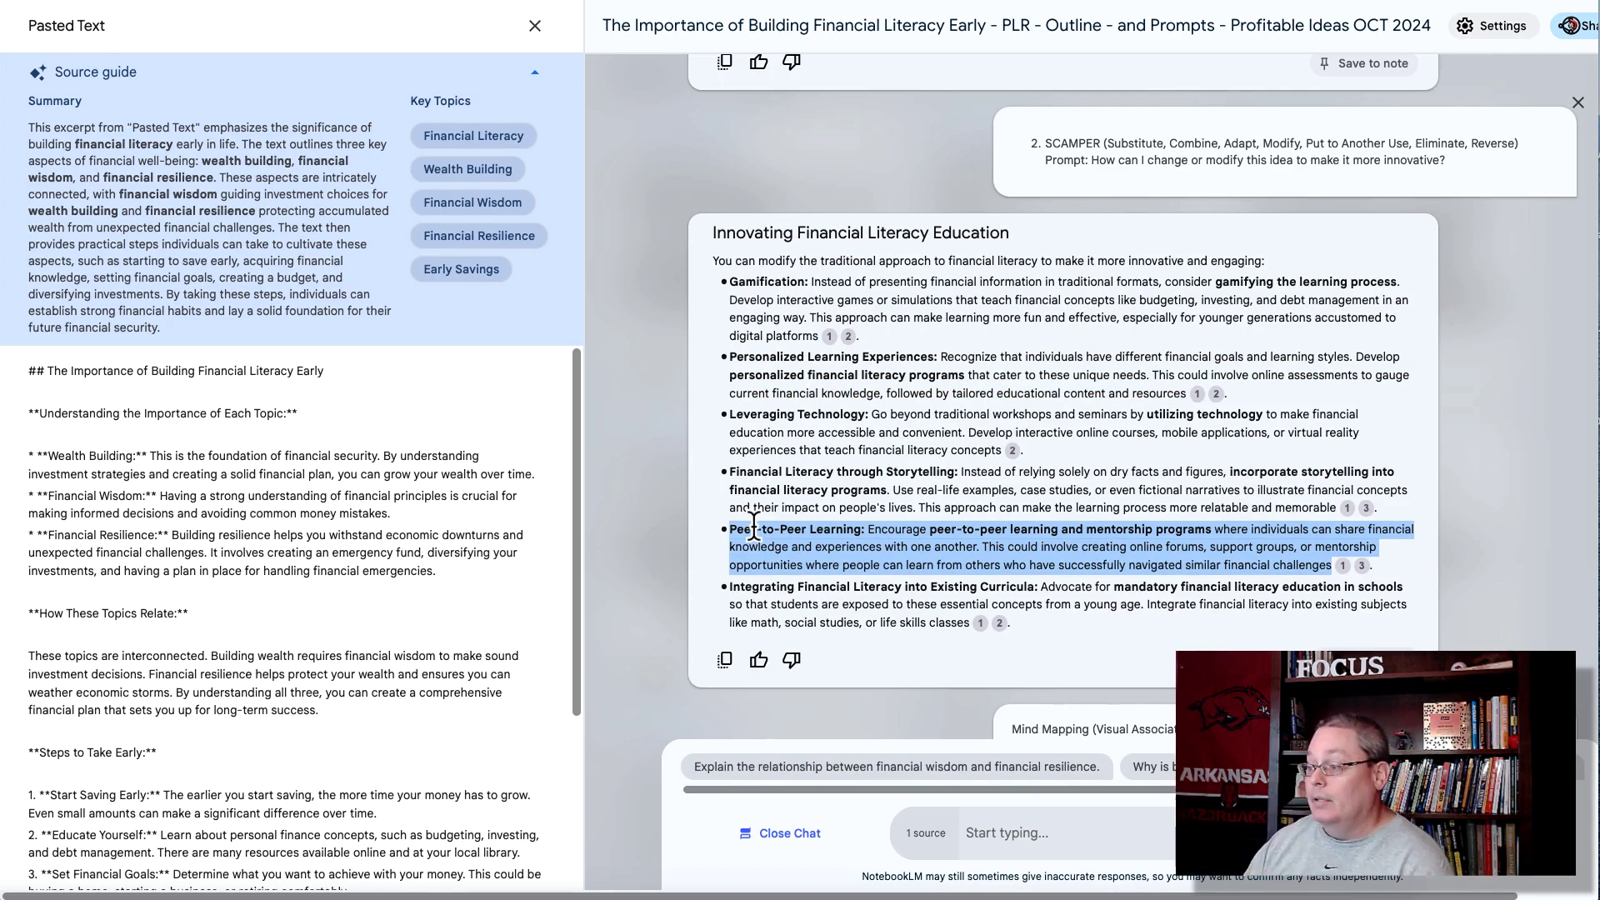
{"action": "double_click", "coordinate": [740, 232]}
{"action": "triple_click", "coordinate": [739, 232]}
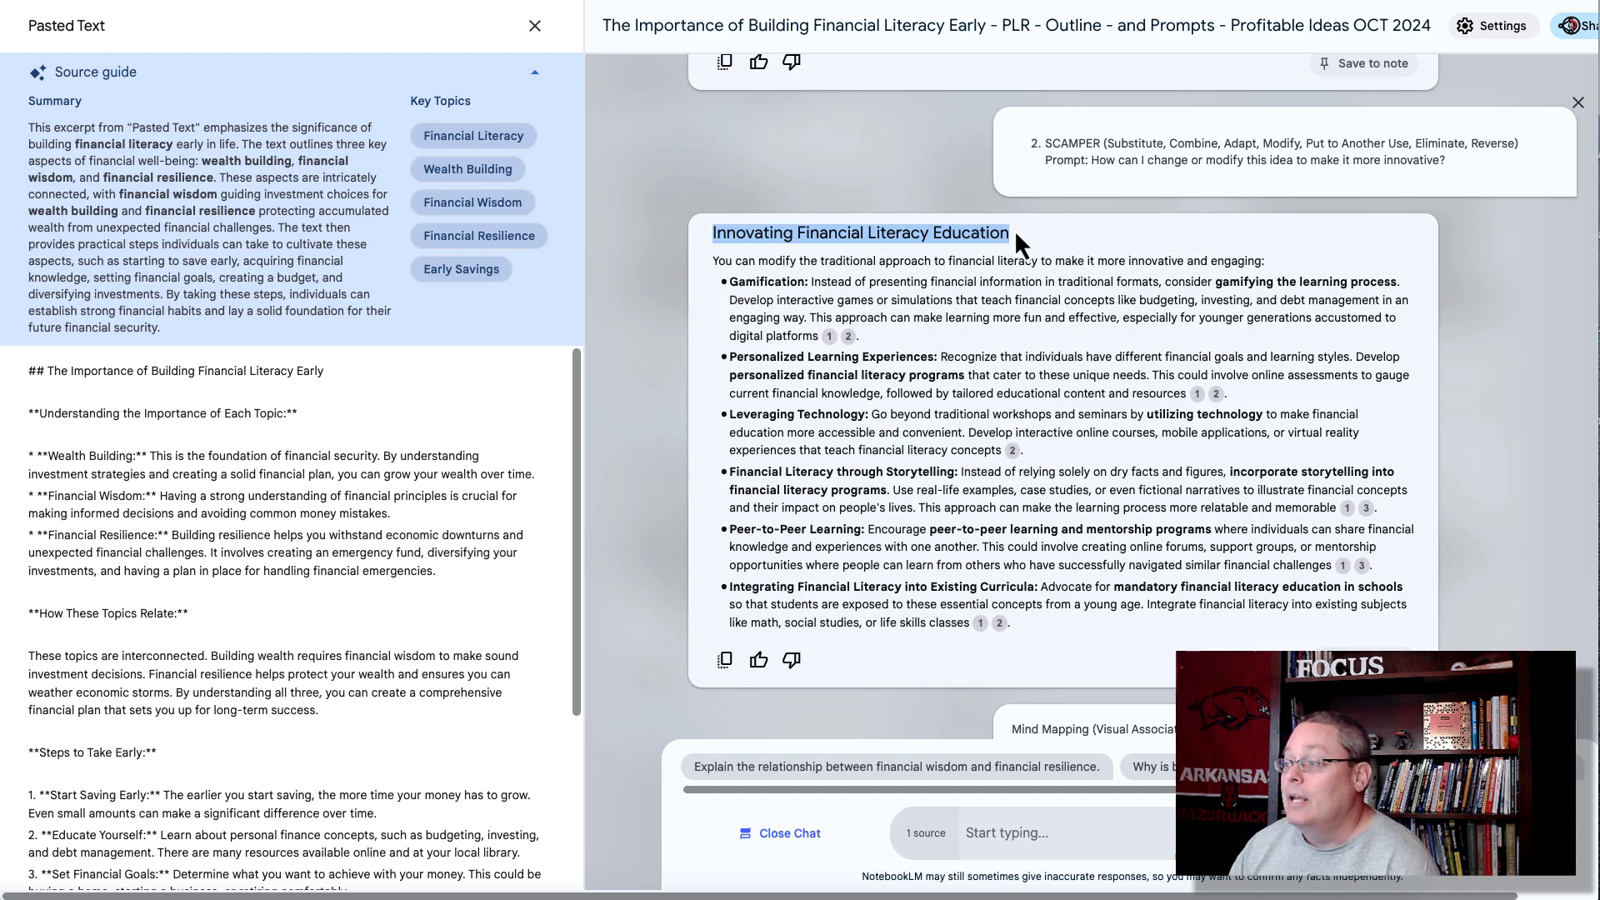
{"action": "left_click_drag", "start_coordinate": [1016, 234], "coordinate": [710, 233]}
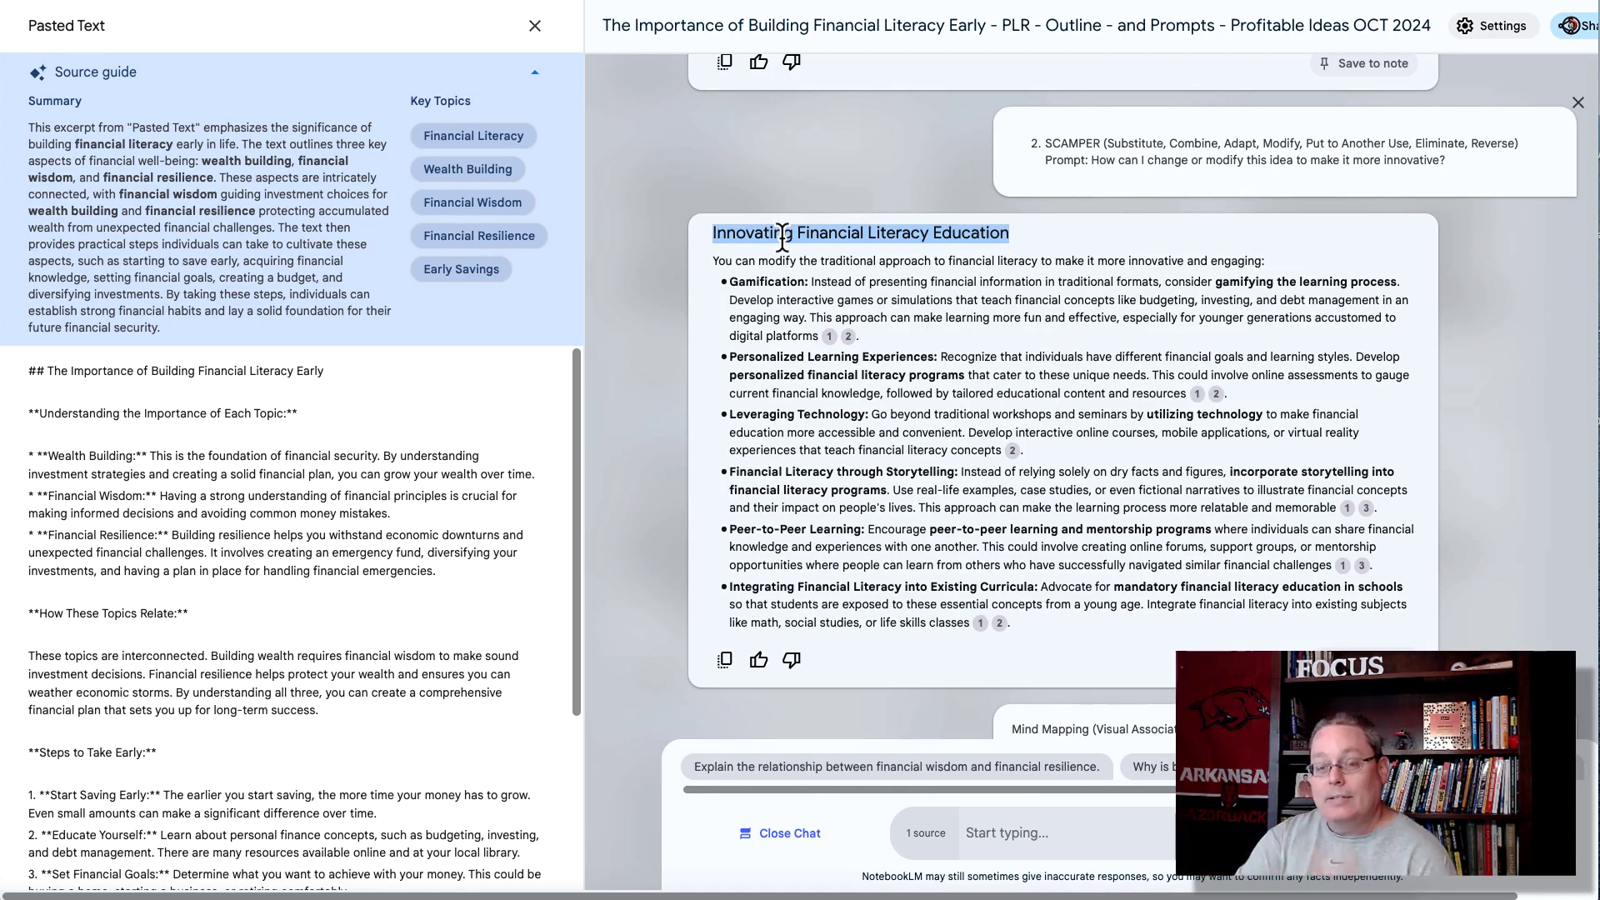
- Scroll the chat down to 'A Critic's Perspective on Early Financial Literacy' answer
{"action": "scroll", "coordinate": [1017, 349], "scroll_direction": "down", "scroll_amount": 5}
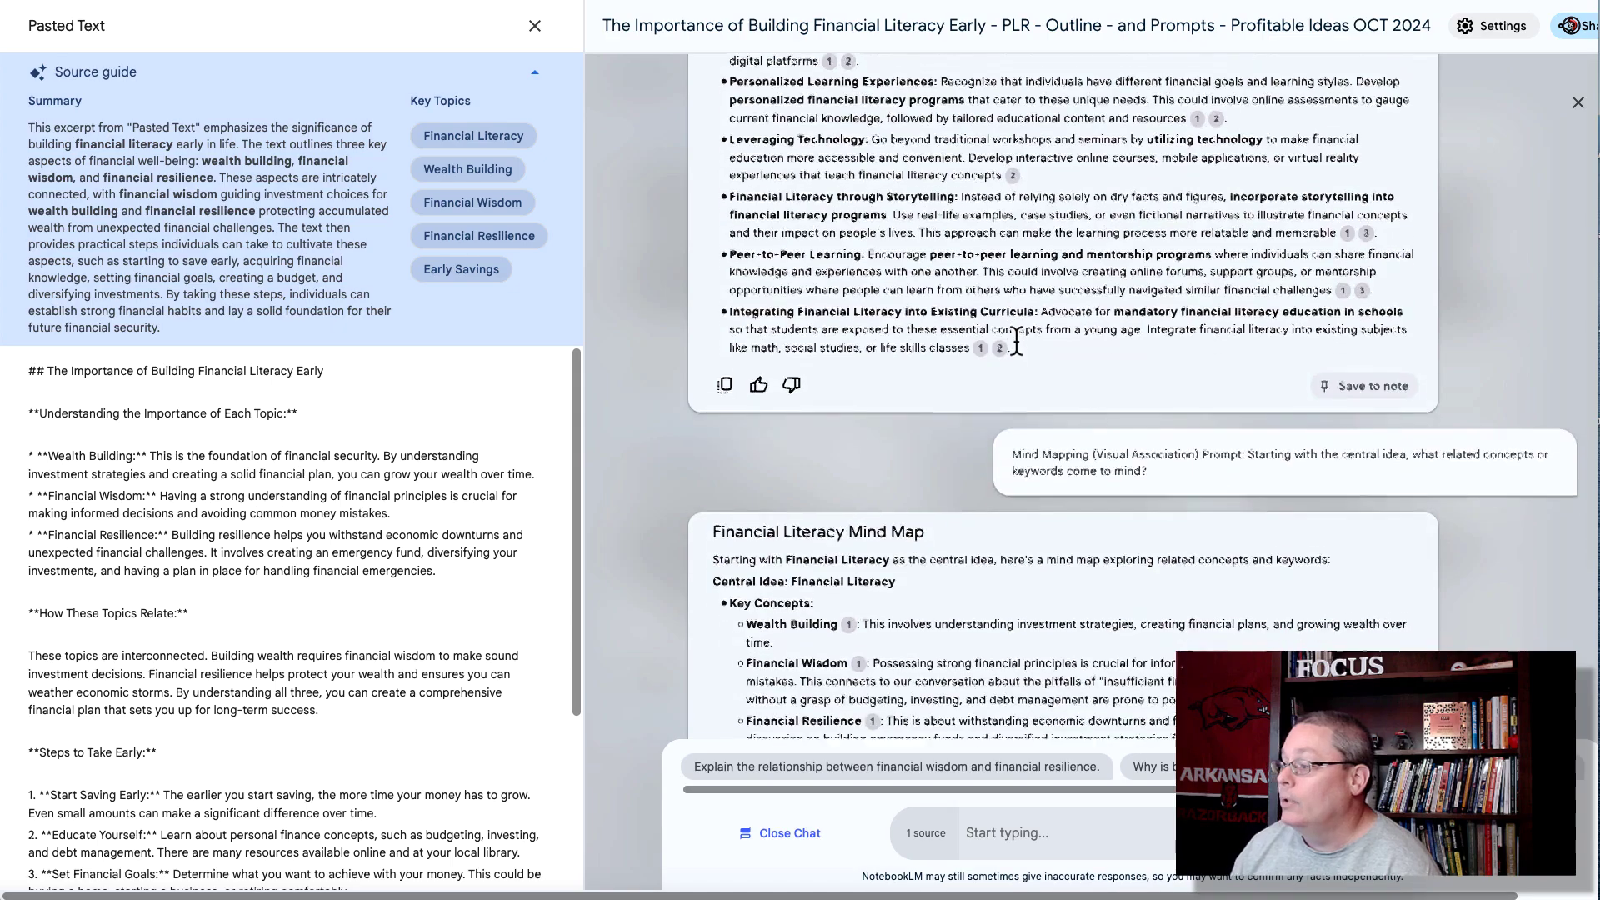
{"action": "scroll", "coordinate": [1016, 340], "scroll_direction": "down", "scroll_amount": 3}
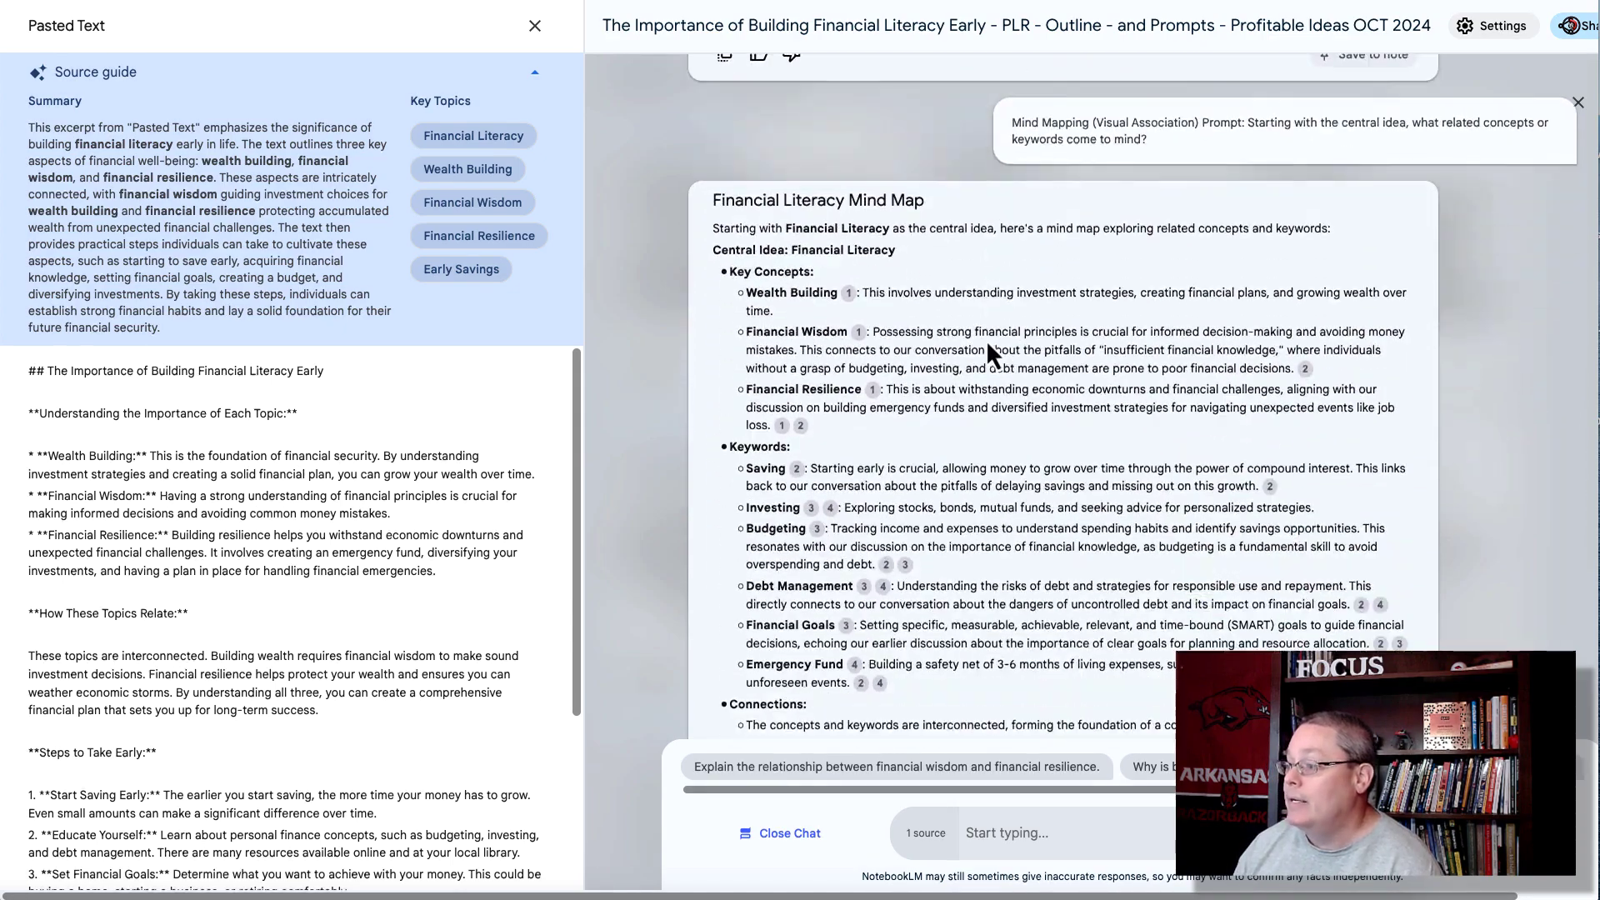
{"action": "scroll", "coordinate": [924, 317], "scroll_direction": "down", "scroll_amount": 5}
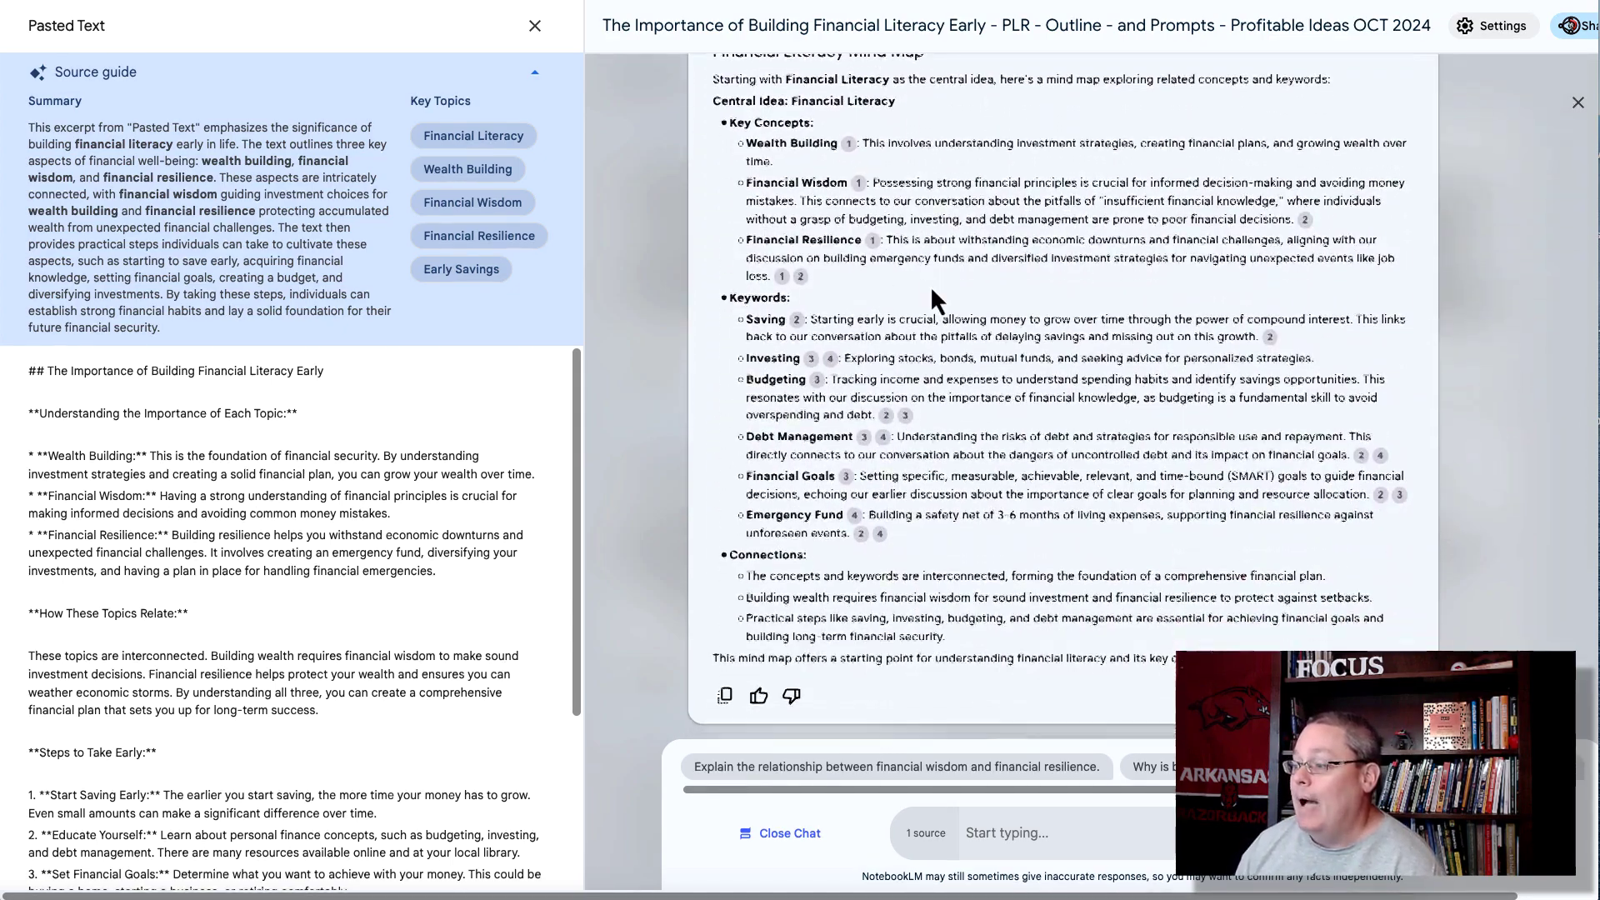
{"action": "scroll", "coordinate": [930, 285], "scroll_direction": "down", "scroll_amount": 3}
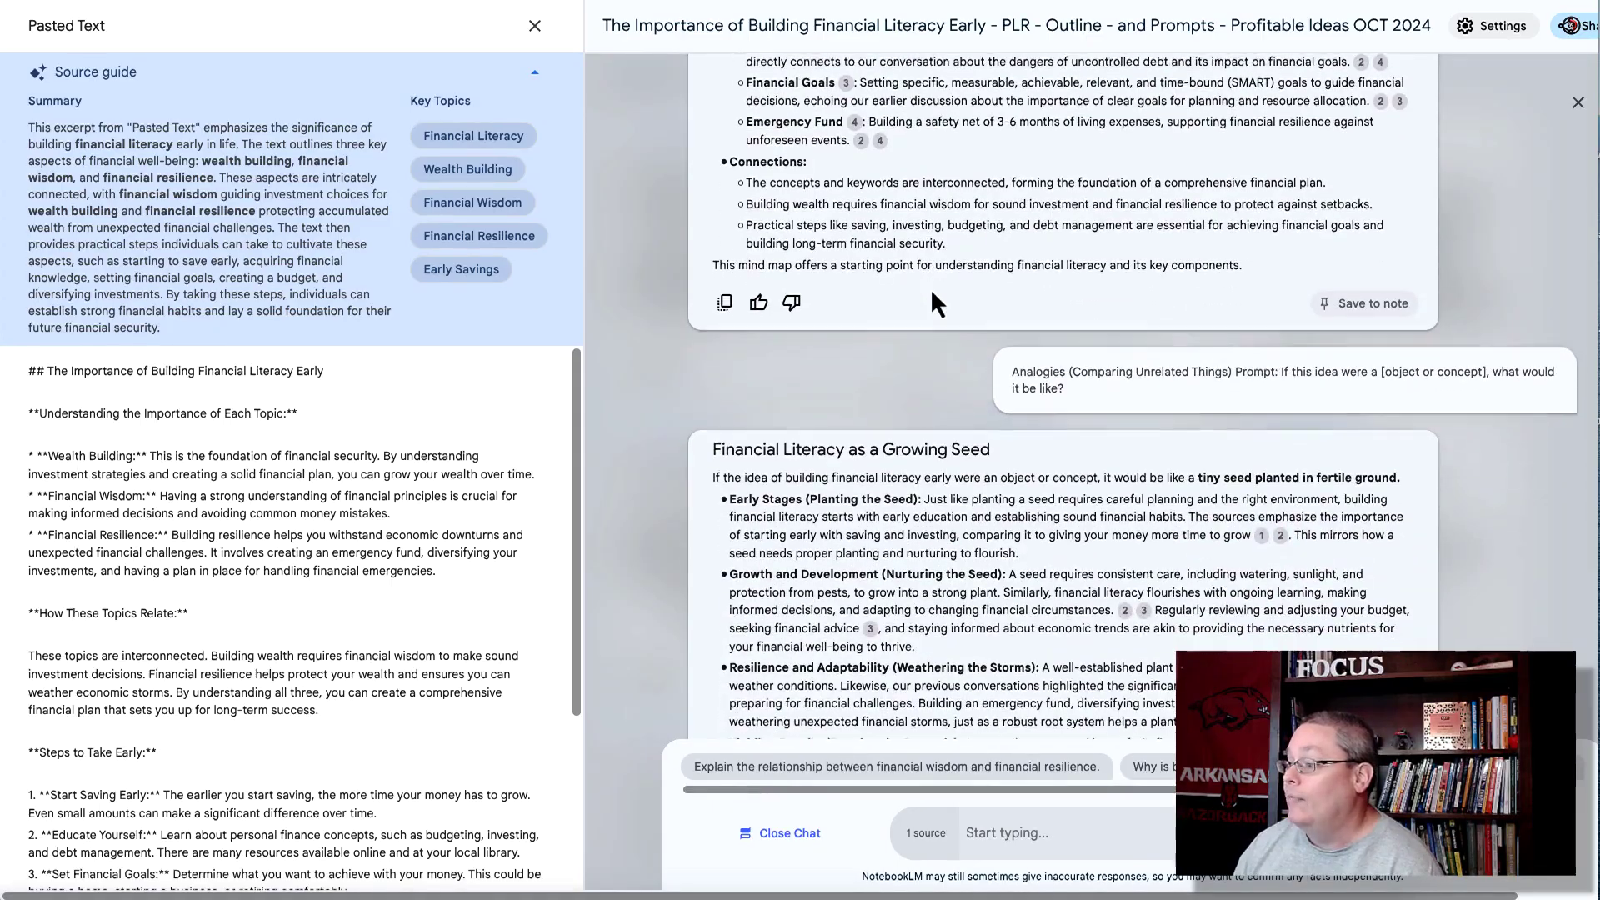
{"action": "scroll", "coordinate": [930, 287], "scroll_direction": "down", "scroll_amount": 1}
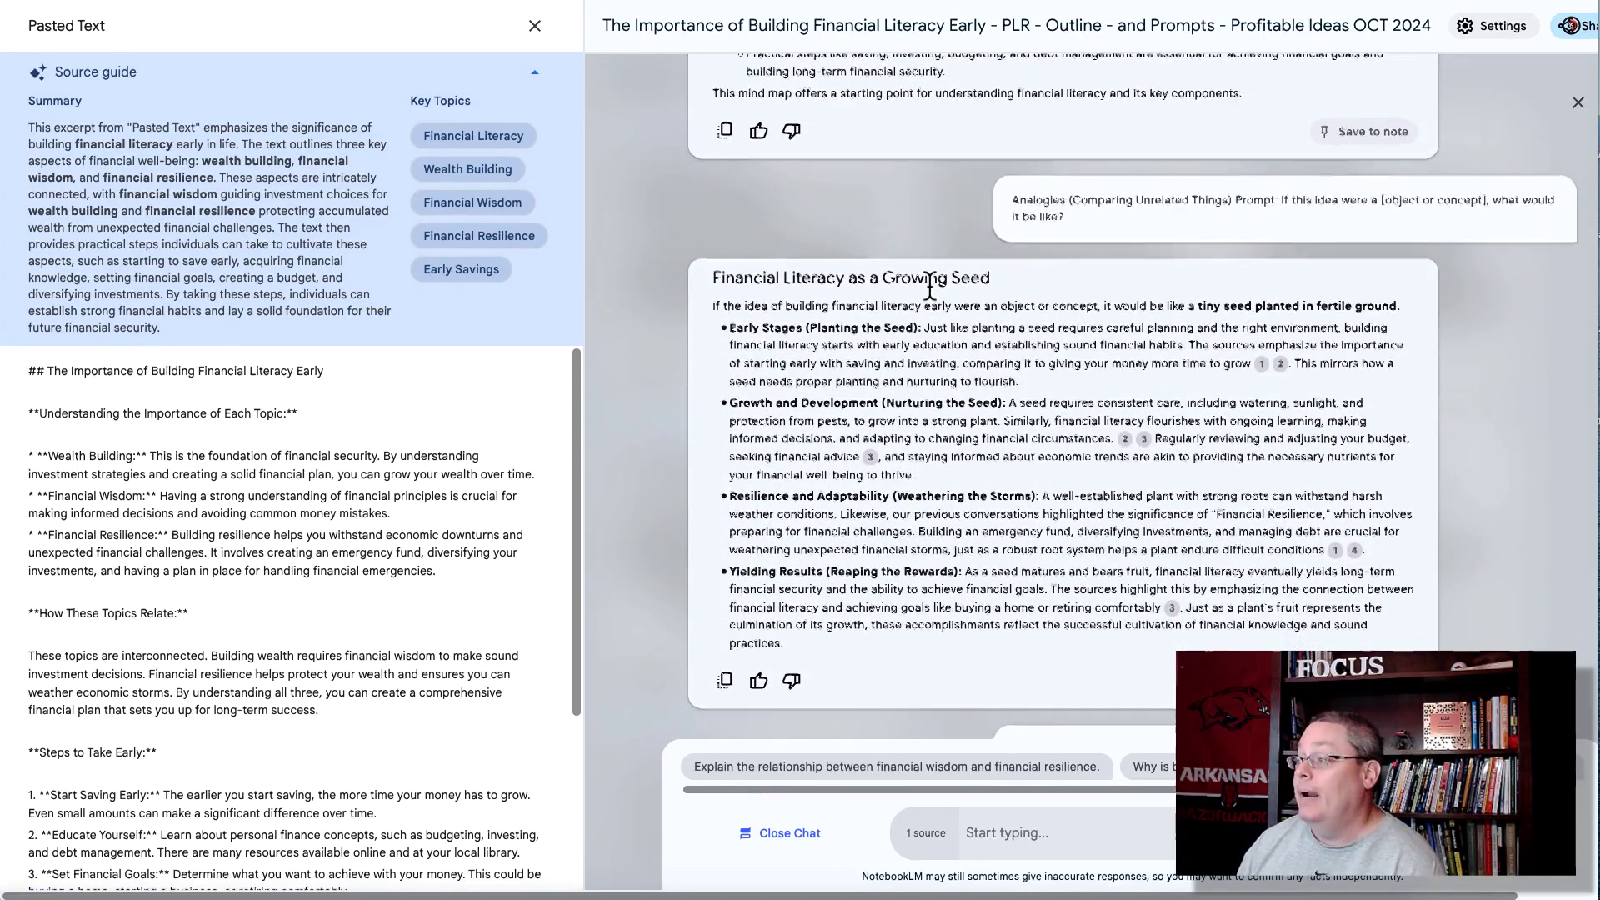
{"action": "scroll", "coordinate": [930, 286], "scroll_direction": "down", "scroll_amount": 3}
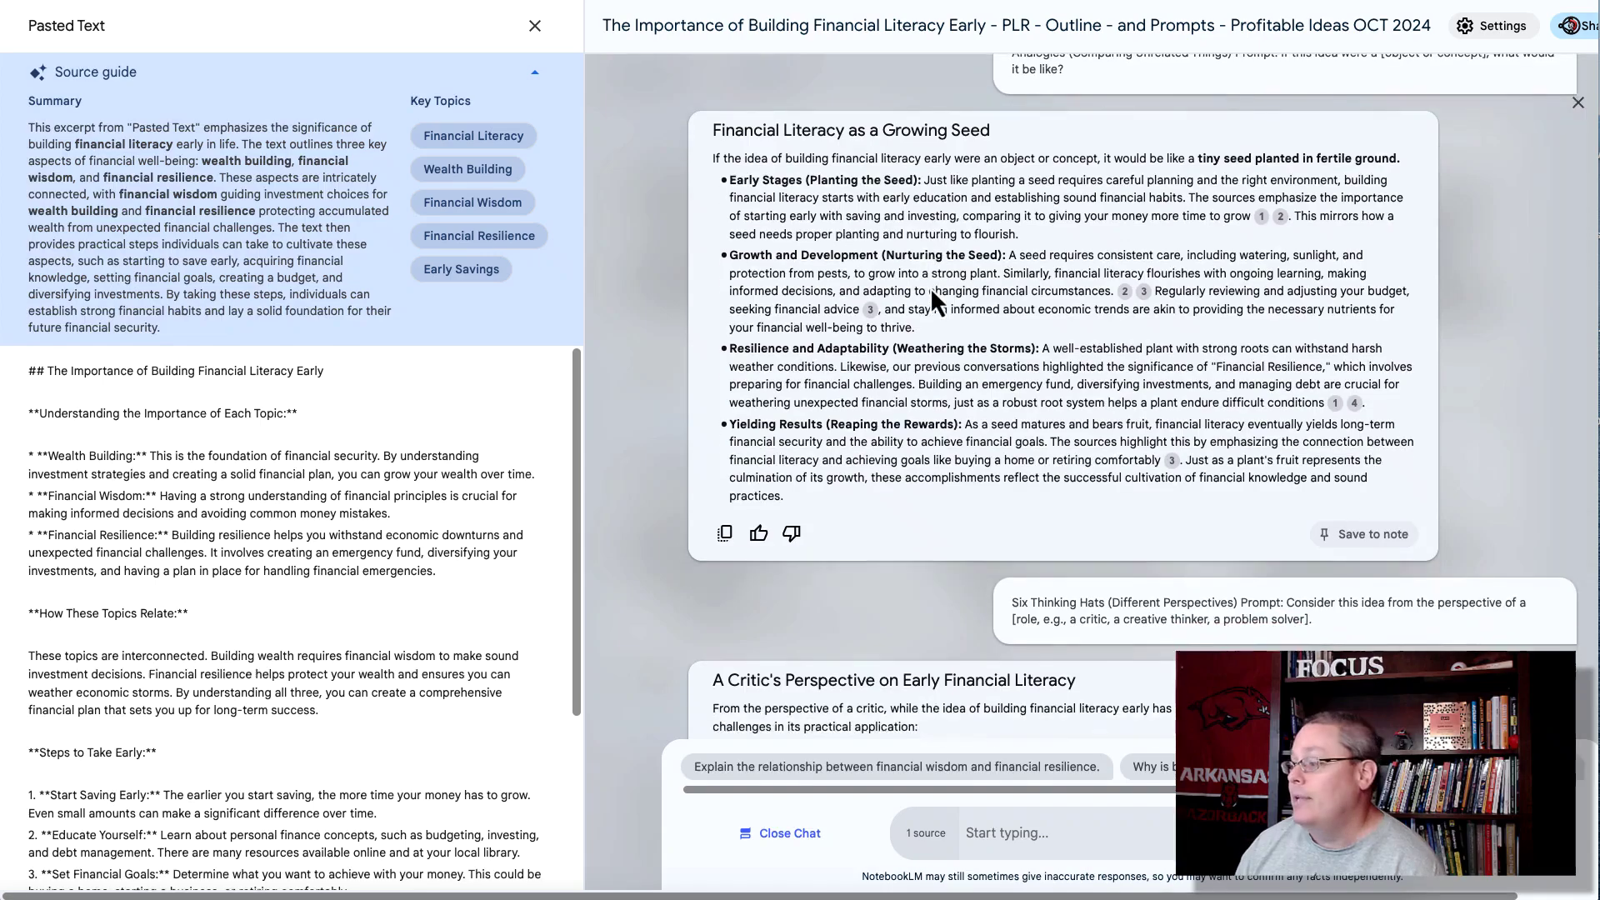
{"action": "scroll", "coordinate": [931, 294], "scroll_direction": "down", "scroll_amount": 2}
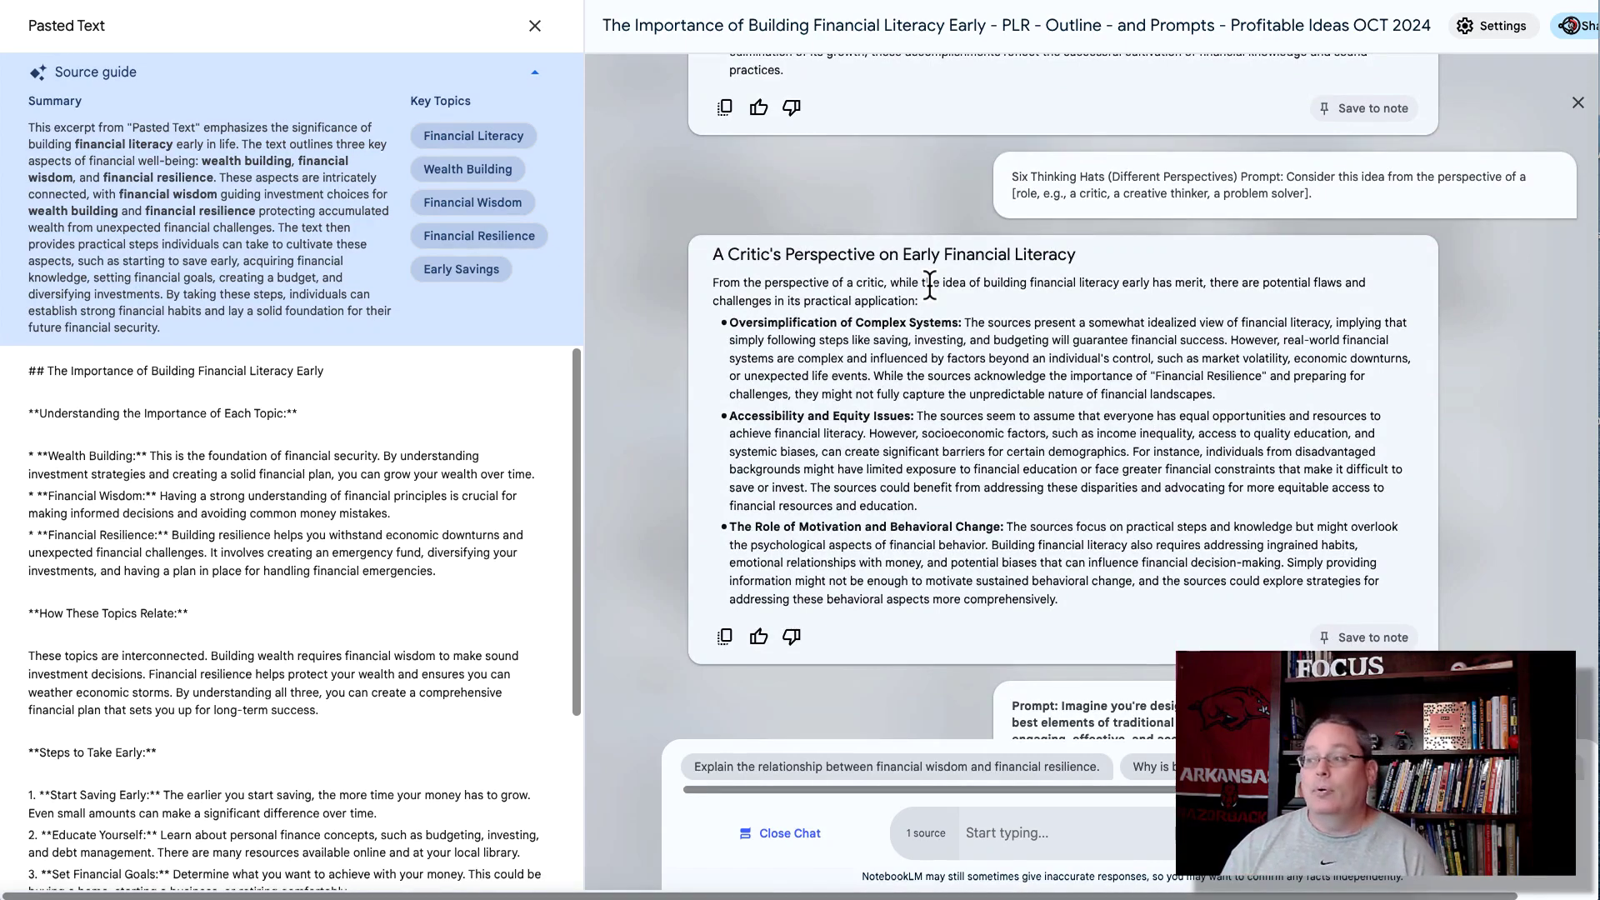
- Glance over the LeadCreator brainstorming-prompts article, then return to the NotebookLM chat
{"action": "key", "text": "alt+Tab"}
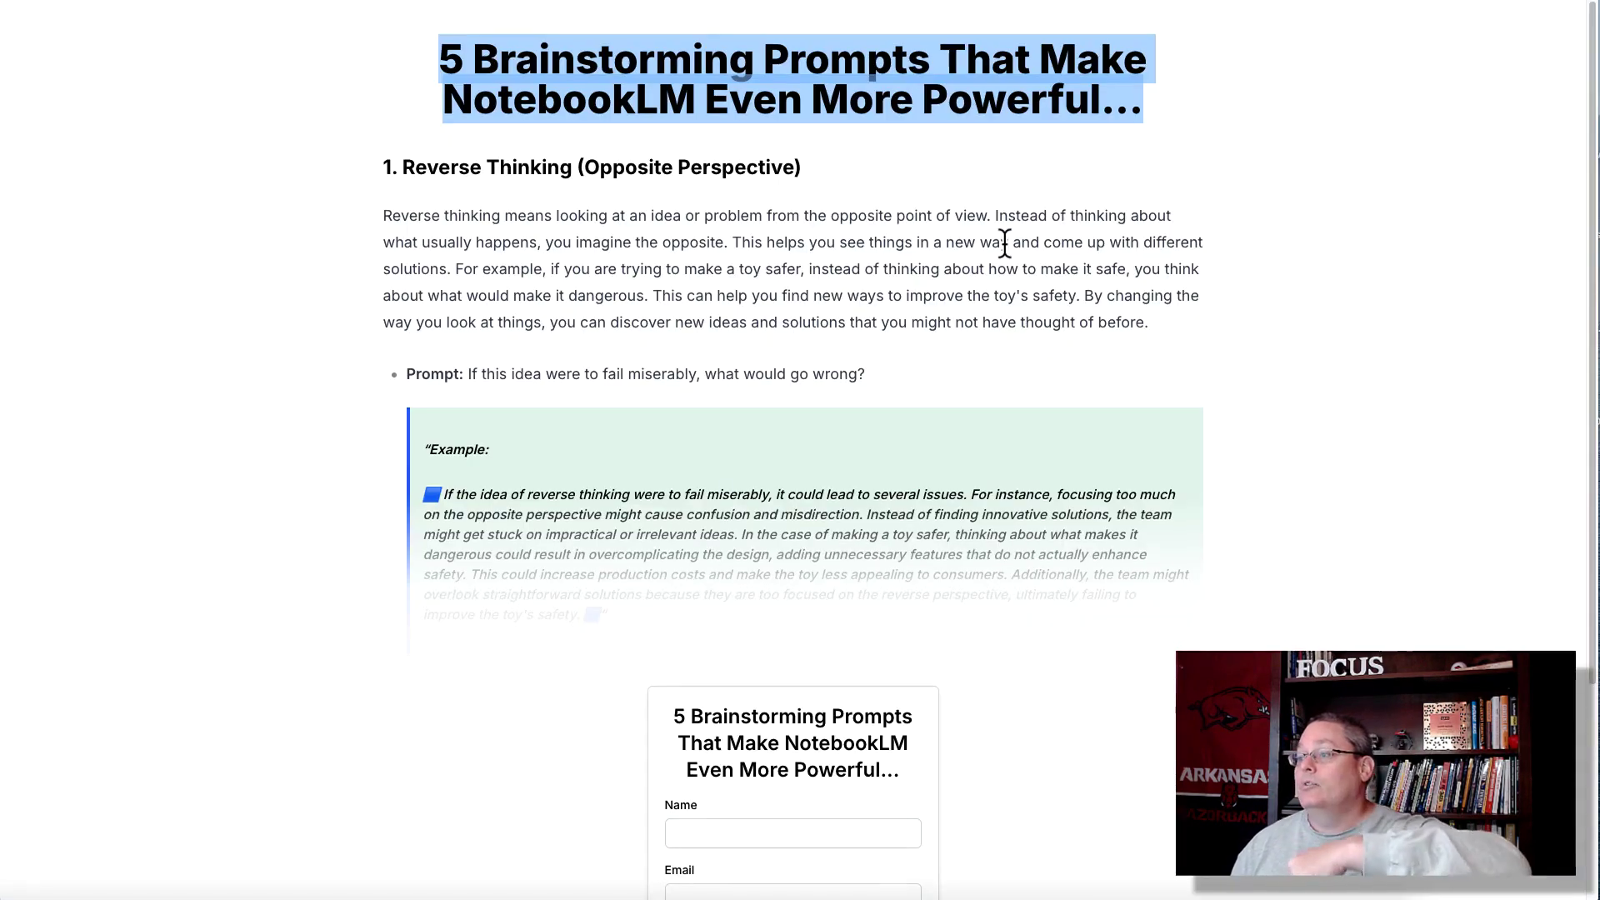
{"action": "scroll", "coordinate": [1070, 400], "scroll_direction": "down", "scroll_amount": 3}
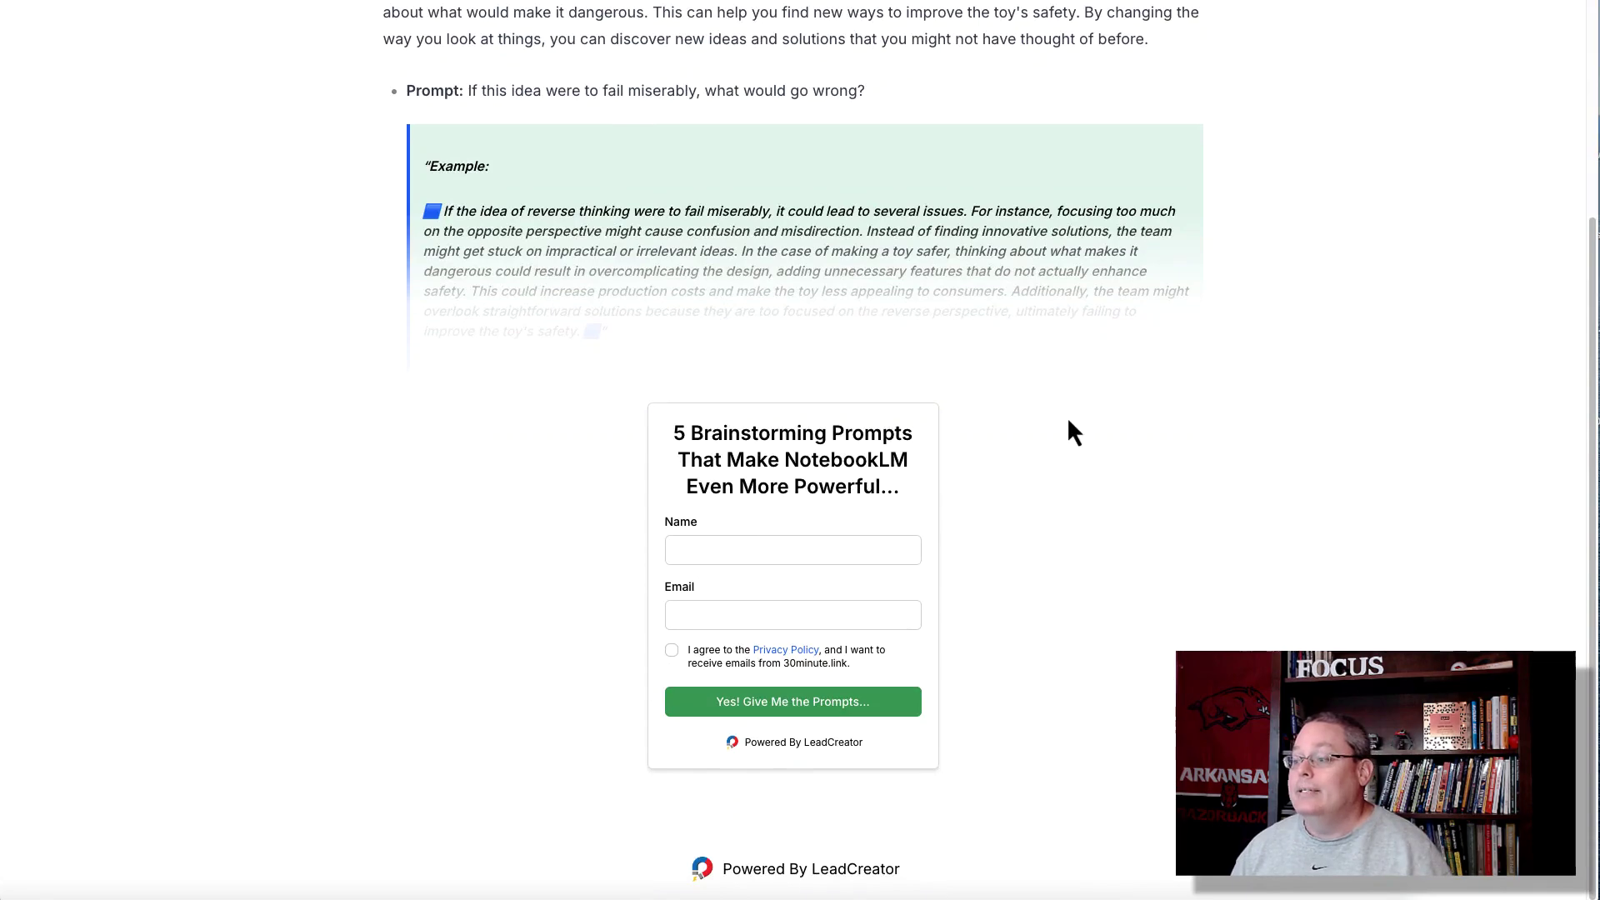
{"action": "scroll", "coordinate": [1067, 458], "scroll_direction": "up", "scroll_amount": 3}
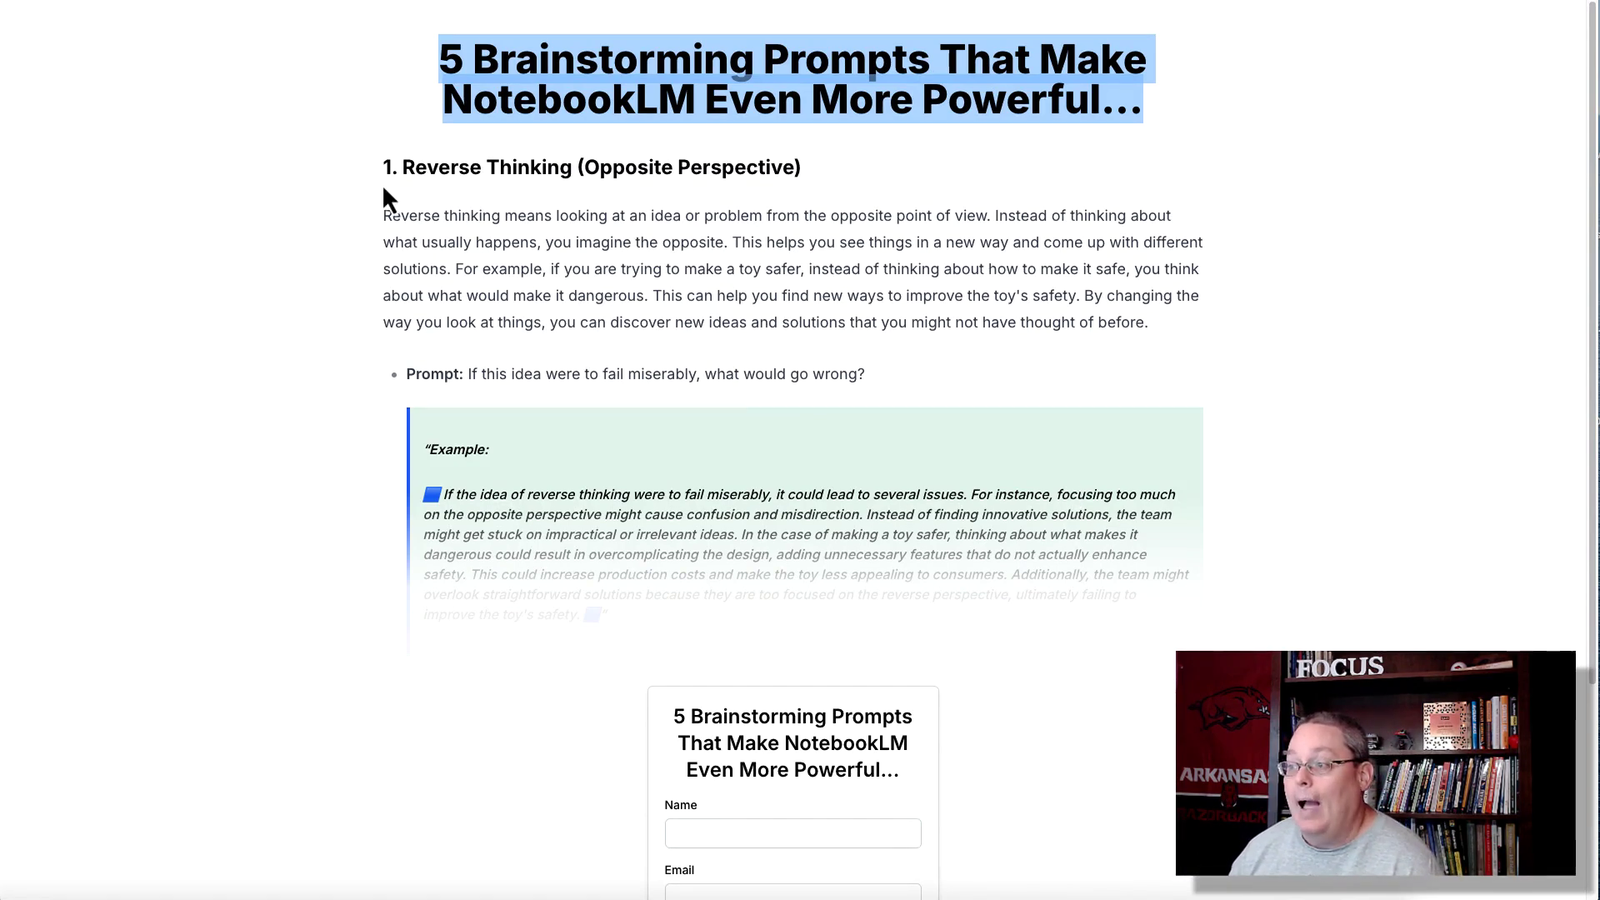
{"action": "left_click", "coordinate": [378, 153]}
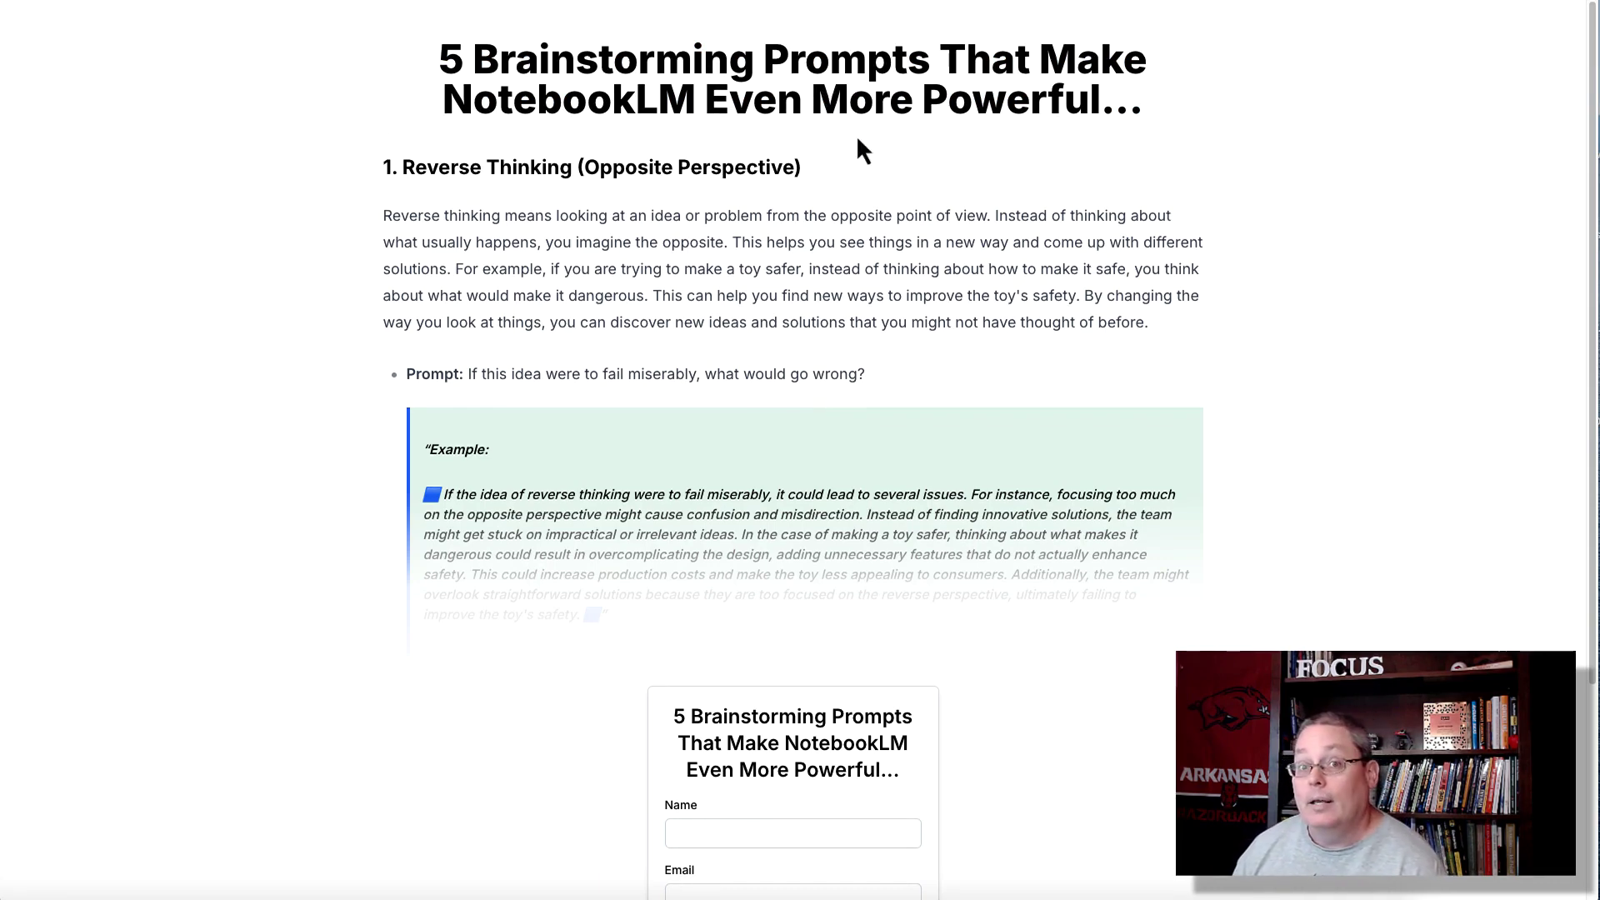
{"action": "key", "text": "alt+Tab"}
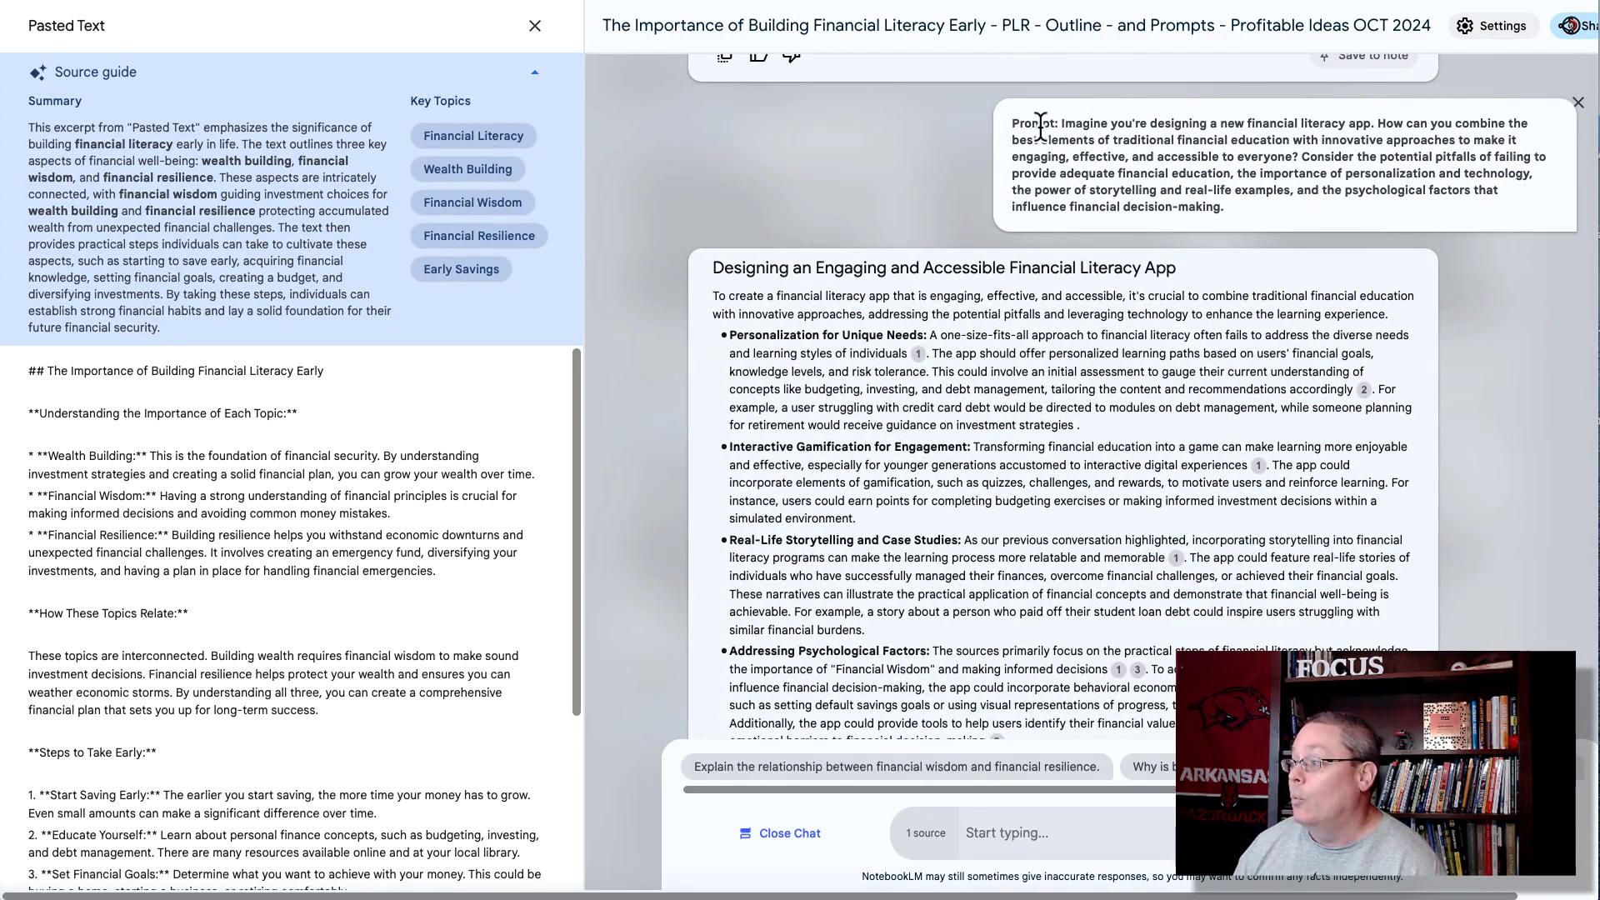
- Highlight the financial literacy app prompt and source heading, then close the chat and Pasted Text source
{"action": "left_click_drag", "start_coordinate": [1062, 106], "coordinate": [1254, 195]}
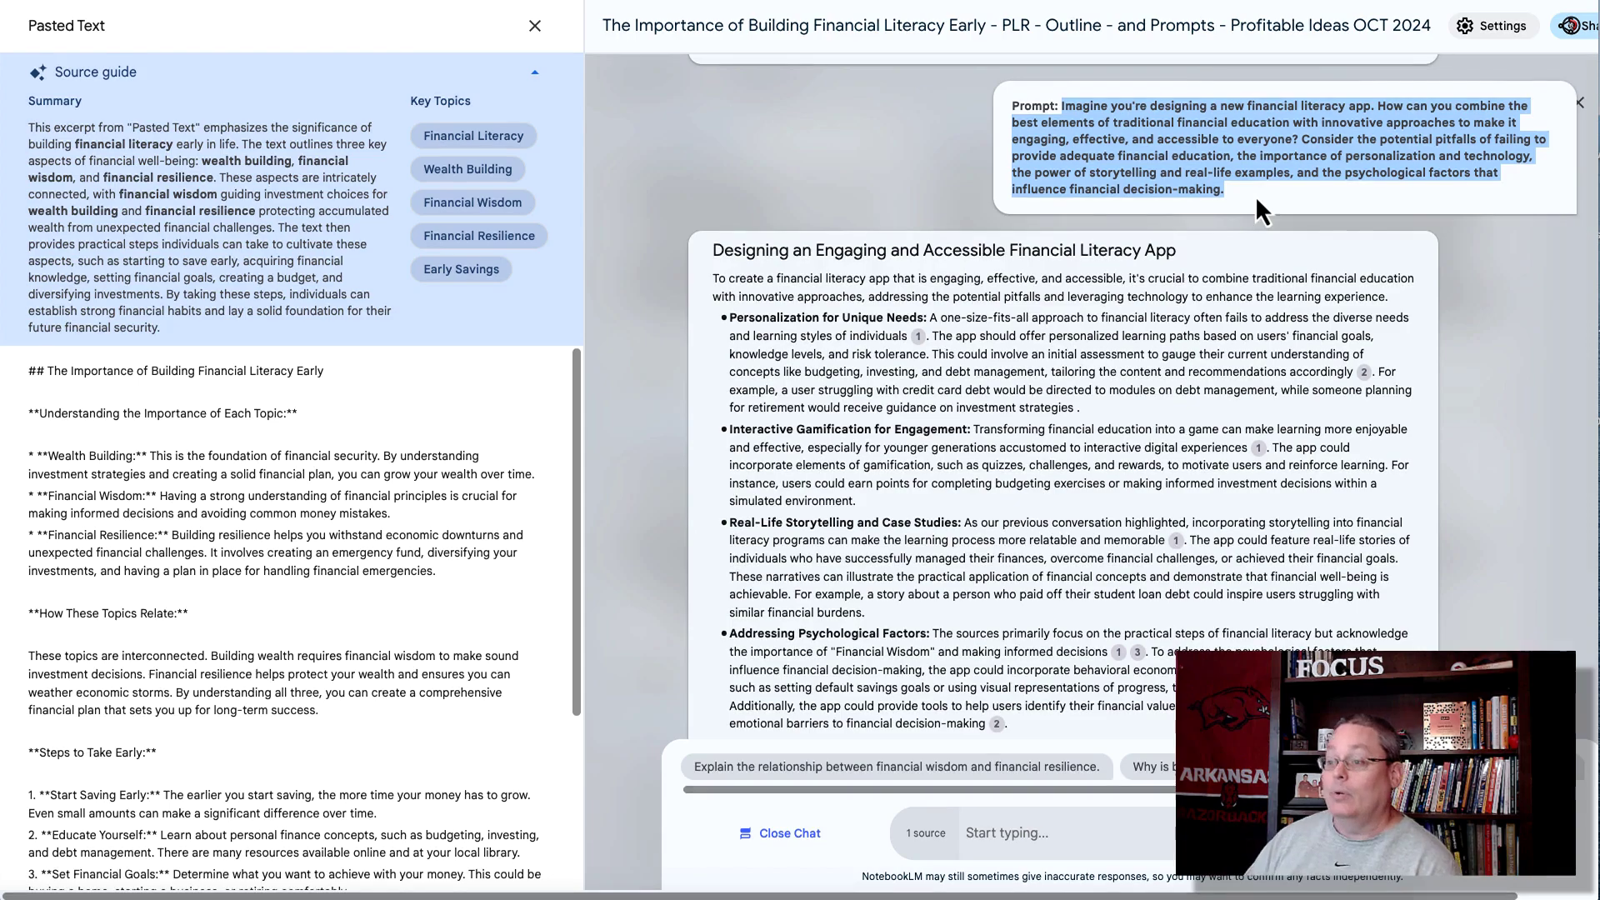
{"action": "triple_click", "coordinate": [178, 371]}
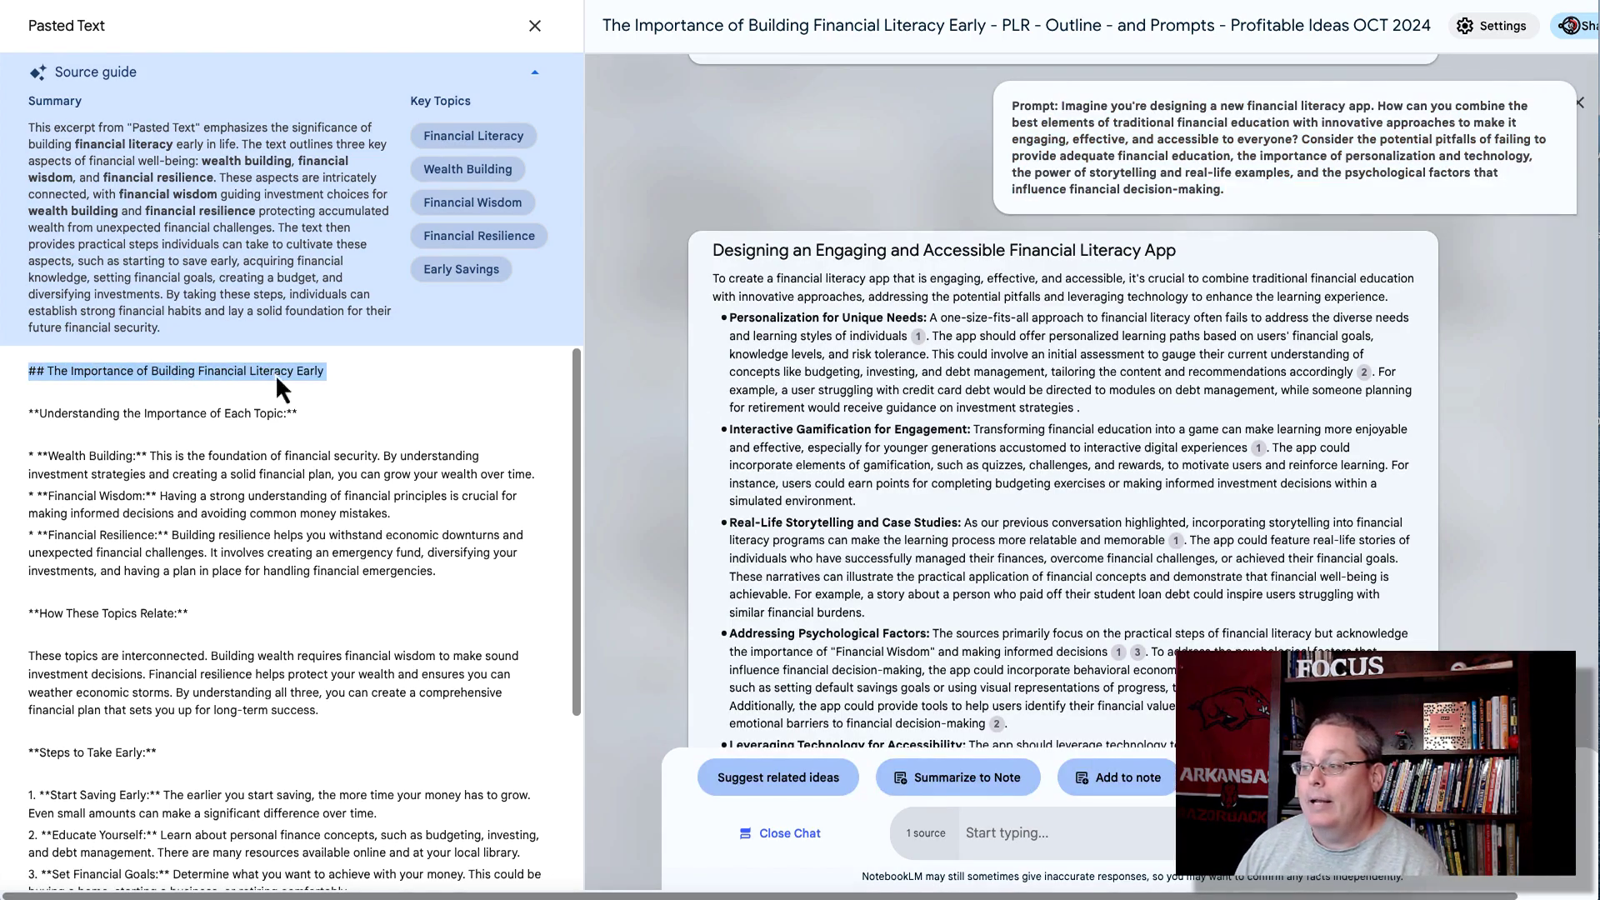
{"action": "scroll", "coordinate": [1115, 271], "scroll_direction": "down", "scroll_amount": 2}
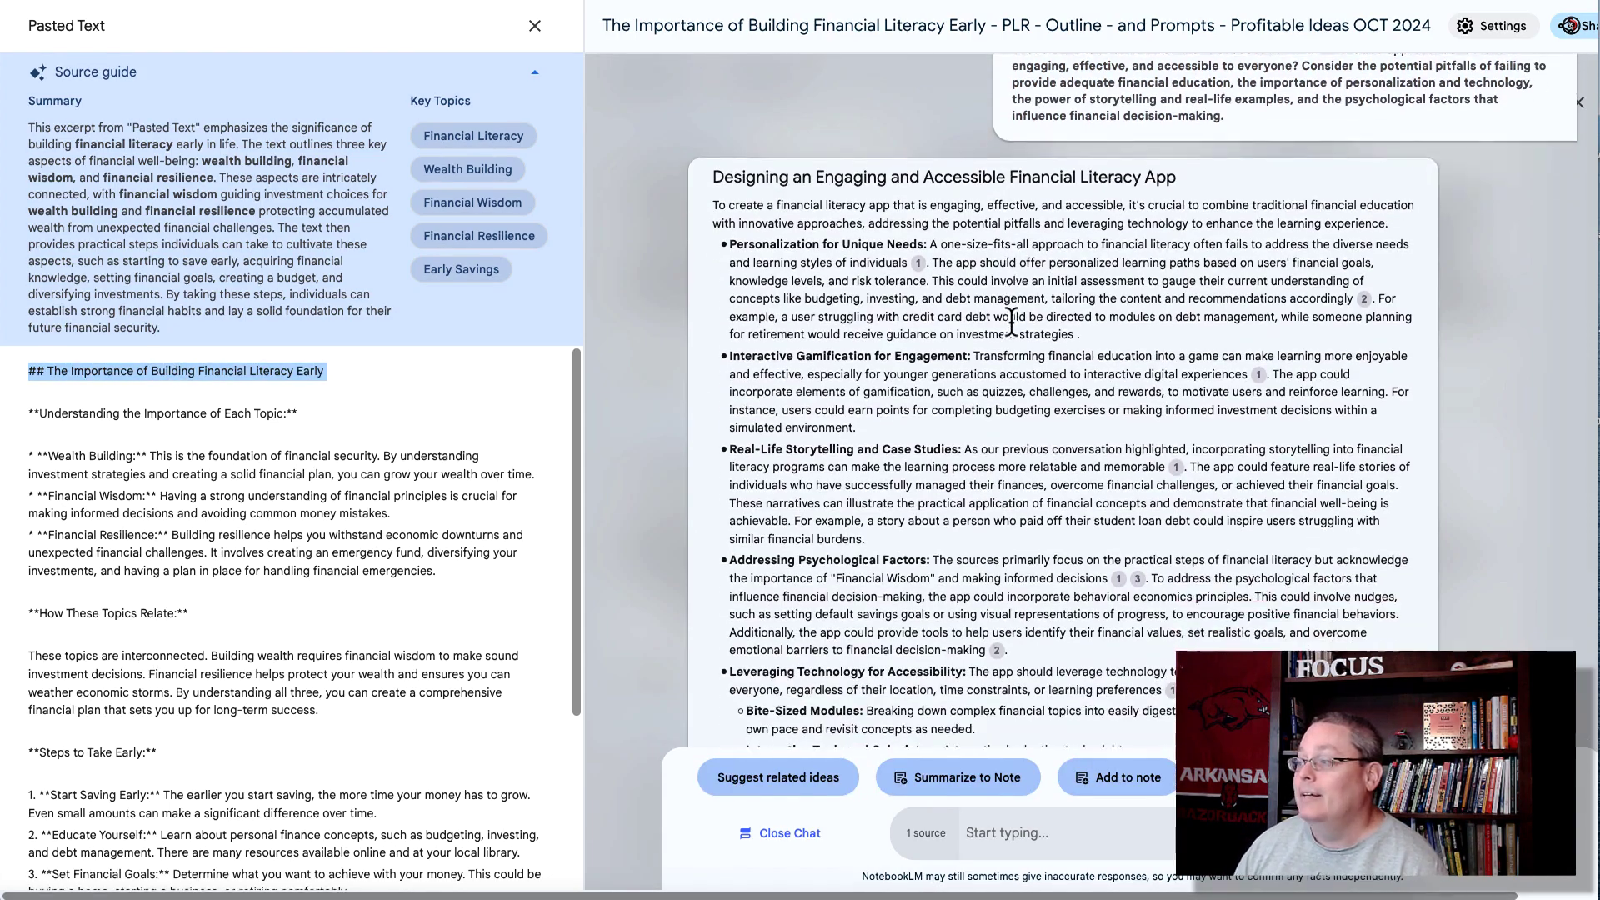
{"action": "scroll", "coordinate": [1018, 329], "scroll_direction": "down", "scroll_amount": 1}
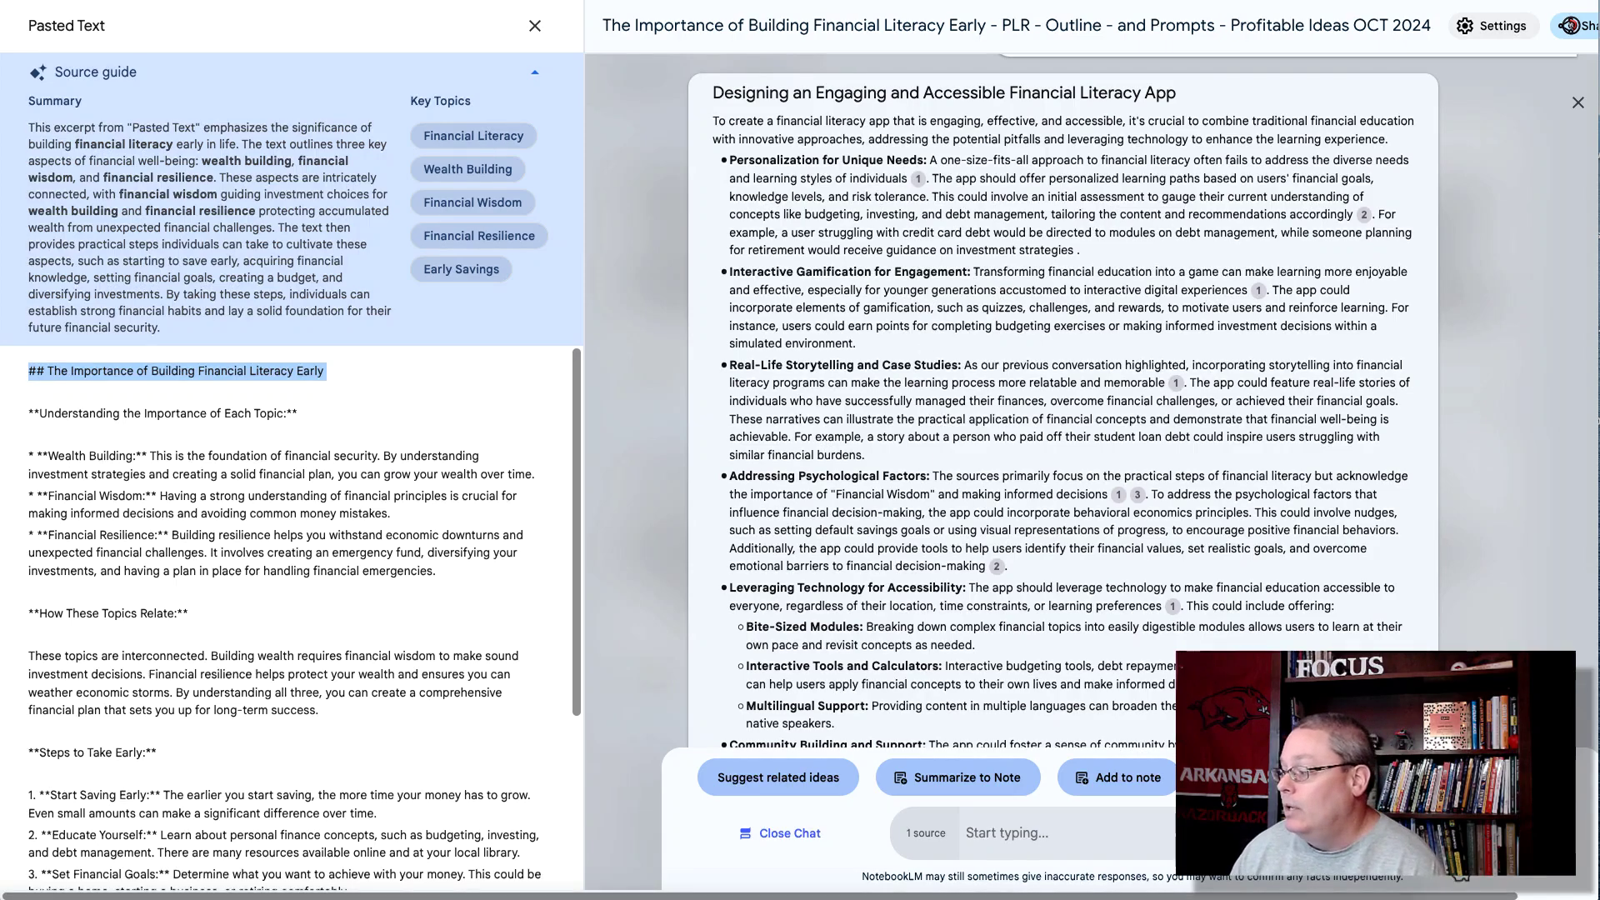
{"action": "left_click", "coordinate": [788, 833]}
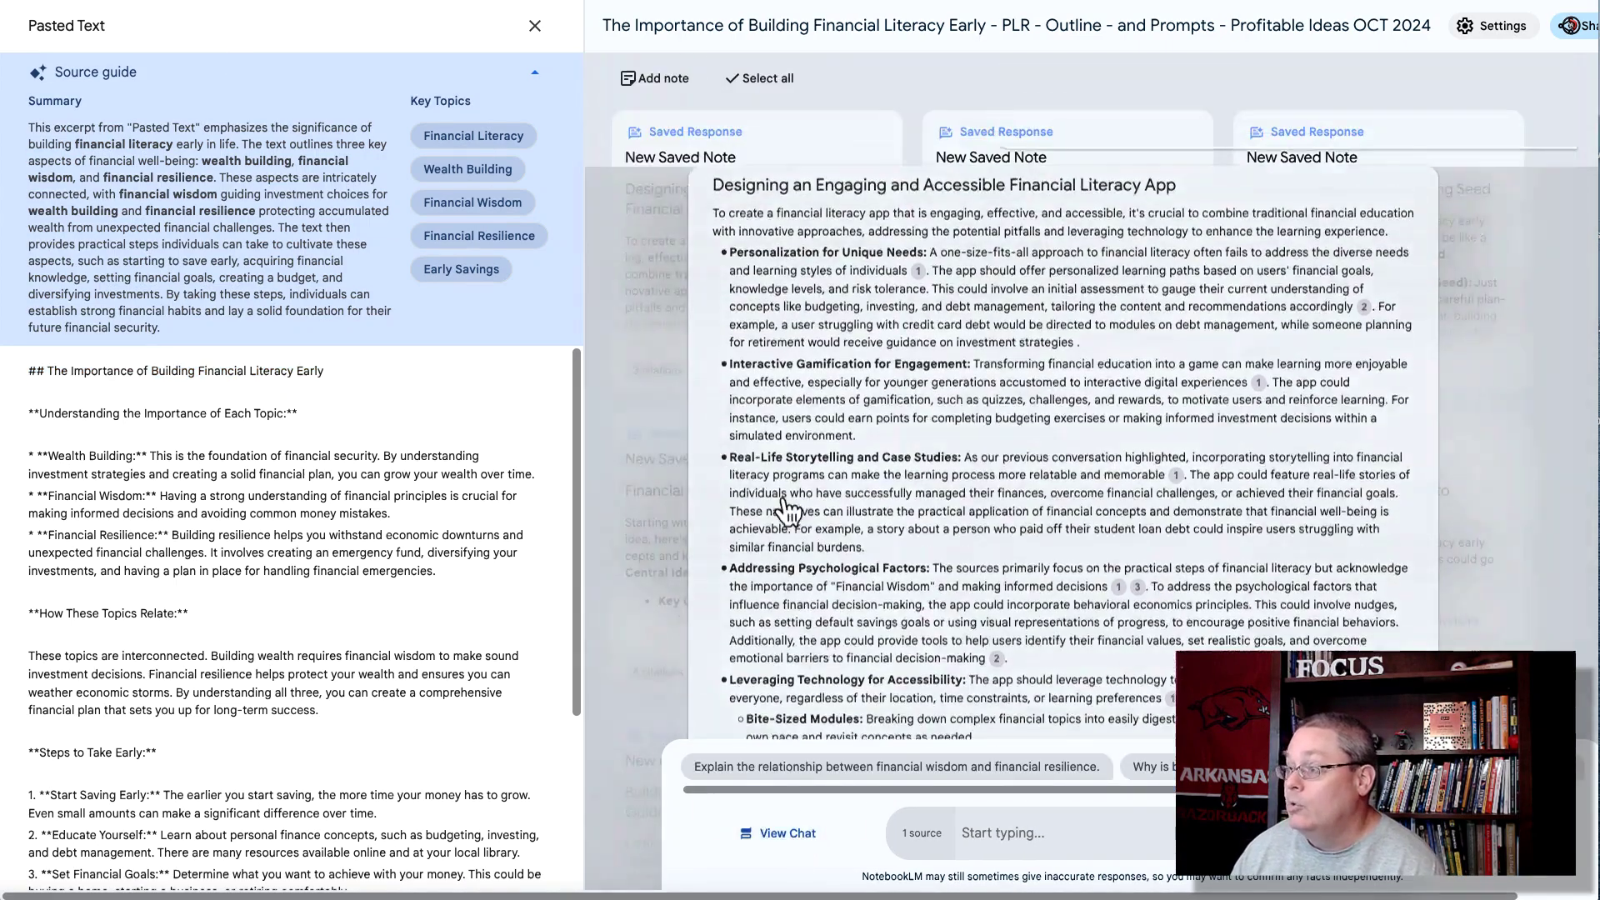
{"action": "left_click", "coordinate": [535, 27]}
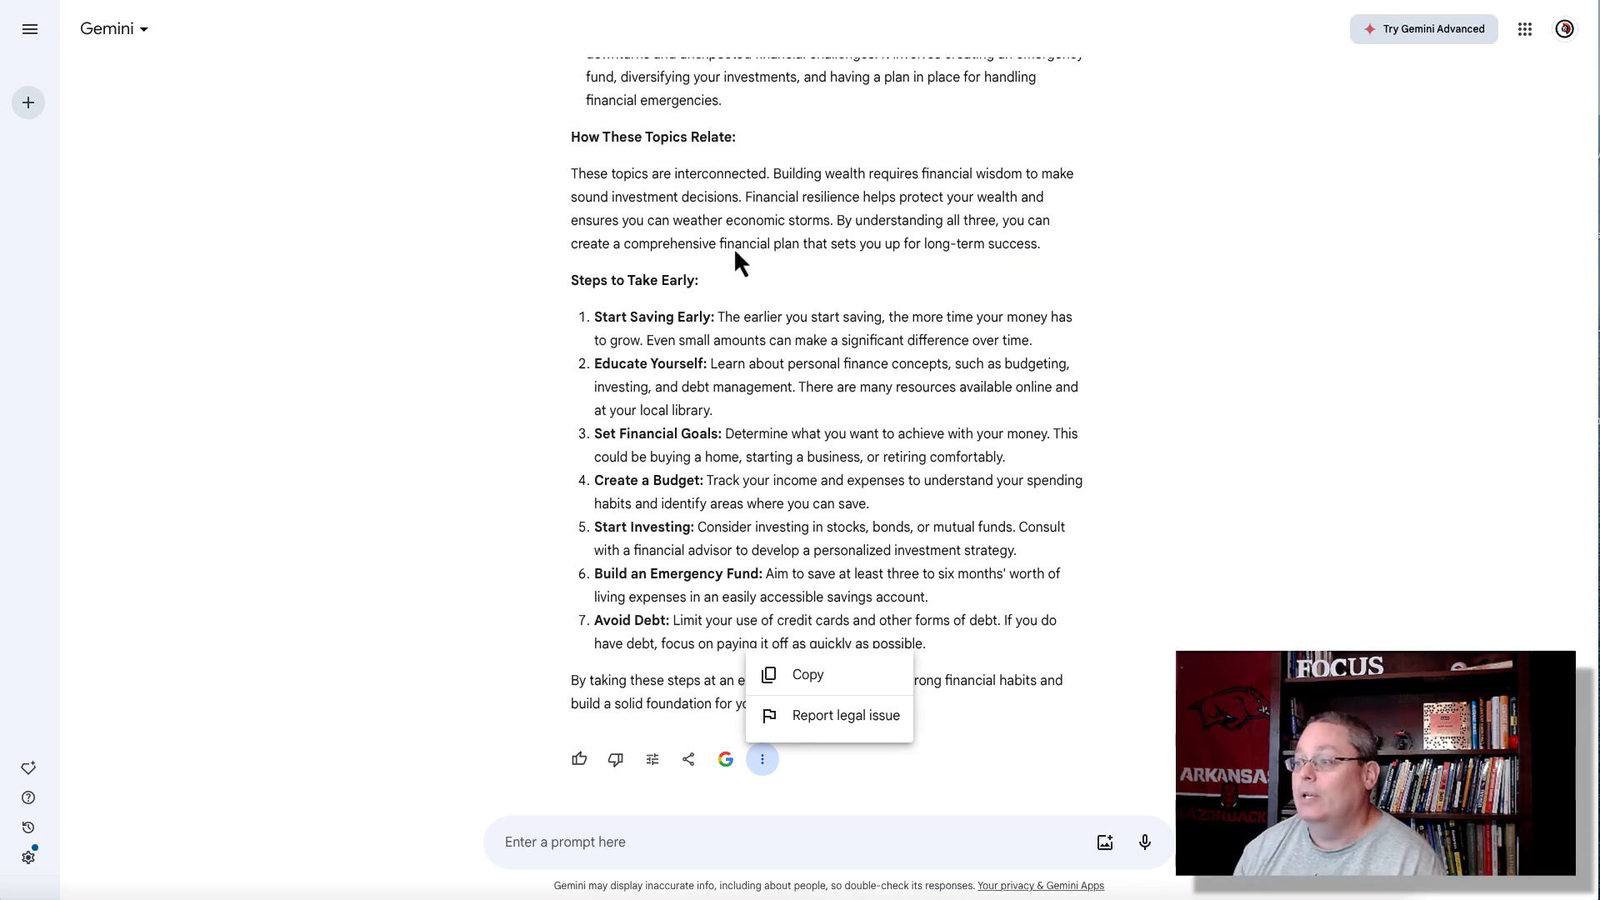
- Dismiss the Gemini response's action menu and scroll back up through the answer
{"action": "left_click", "coordinate": [803, 707]}
{"action": "scroll", "coordinate": [833, 583], "scroll_direction": "up", "scroll_amount": 3}
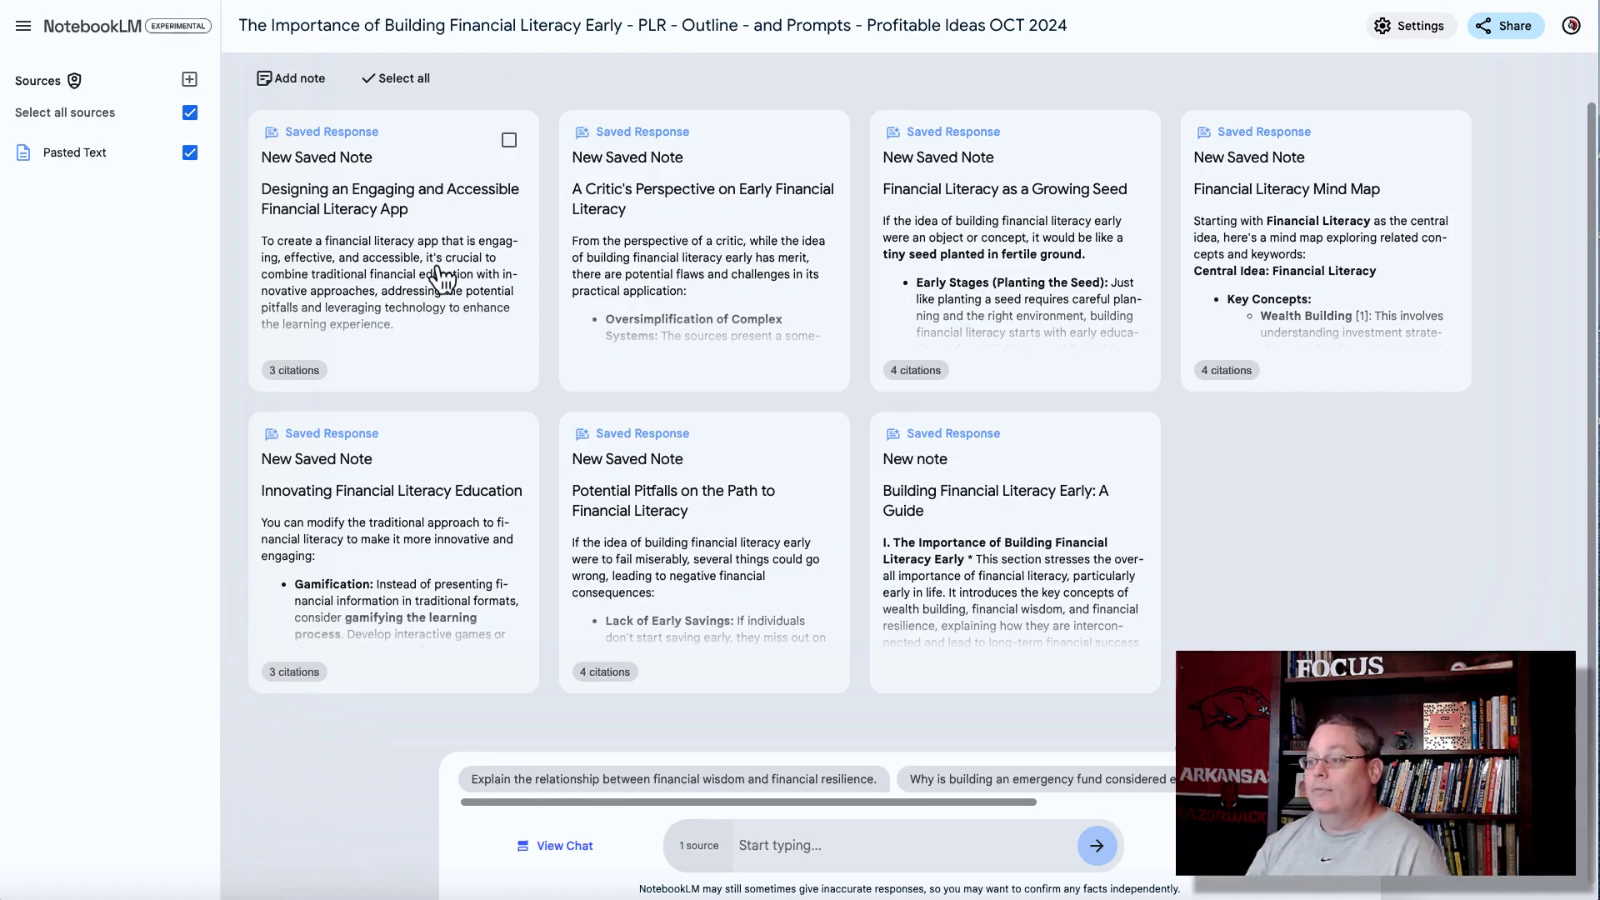
- Generate related ideas from the 'Designing an Engaging and Accessible Financial Literacy App' note
{"action": "left_click", "coordinate": [507, 143]}
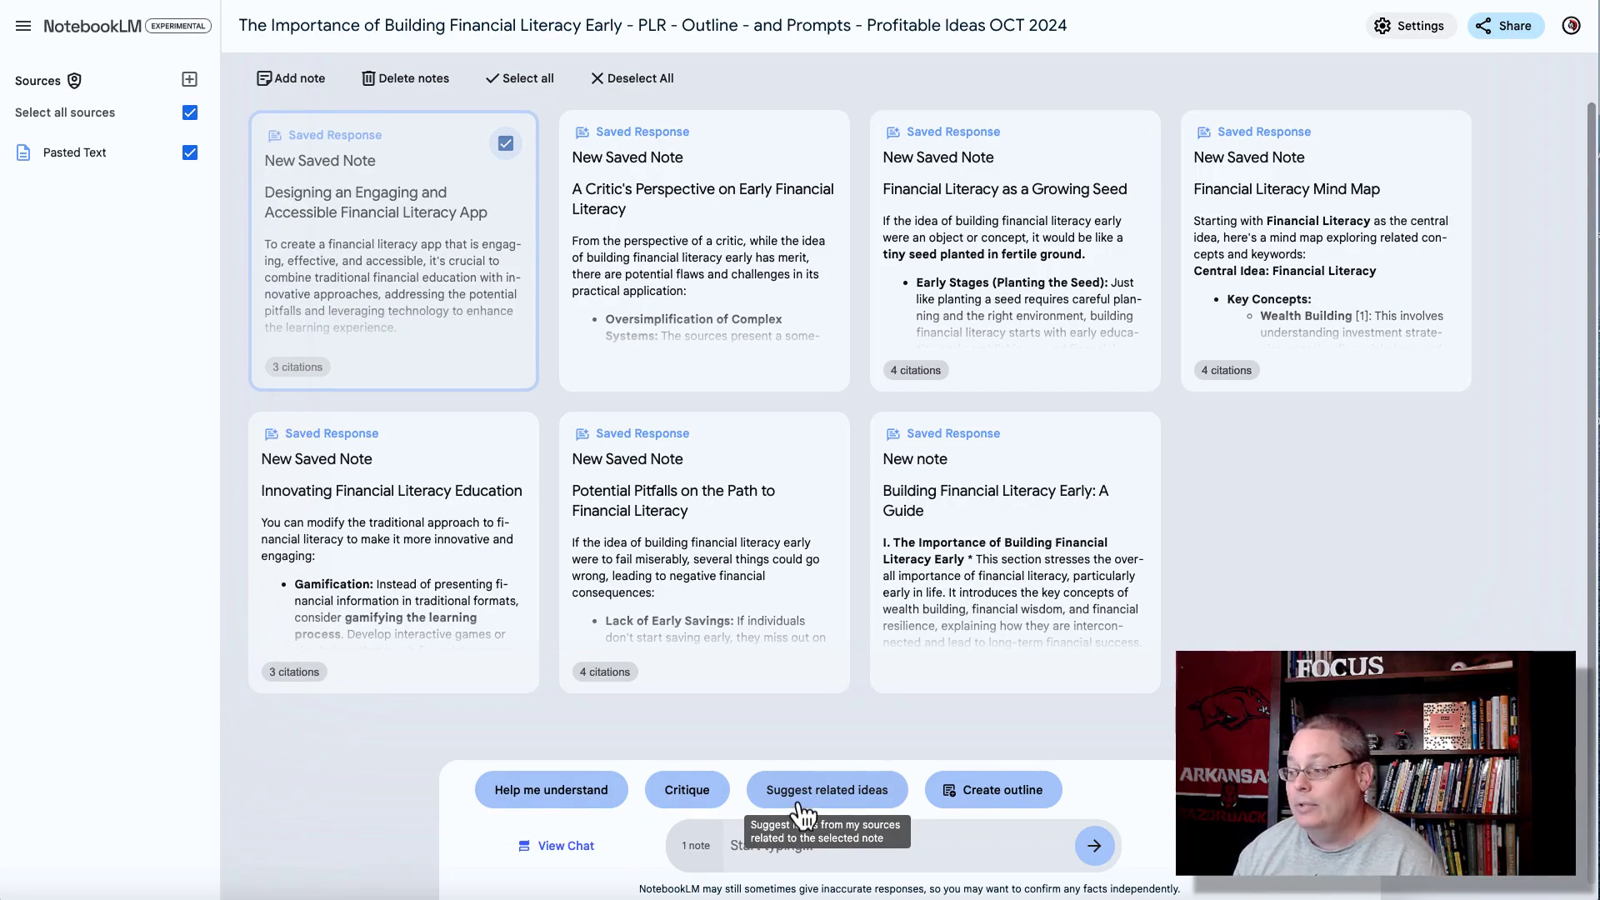
{"action": "left_click", "coordinate": [847, 799]}
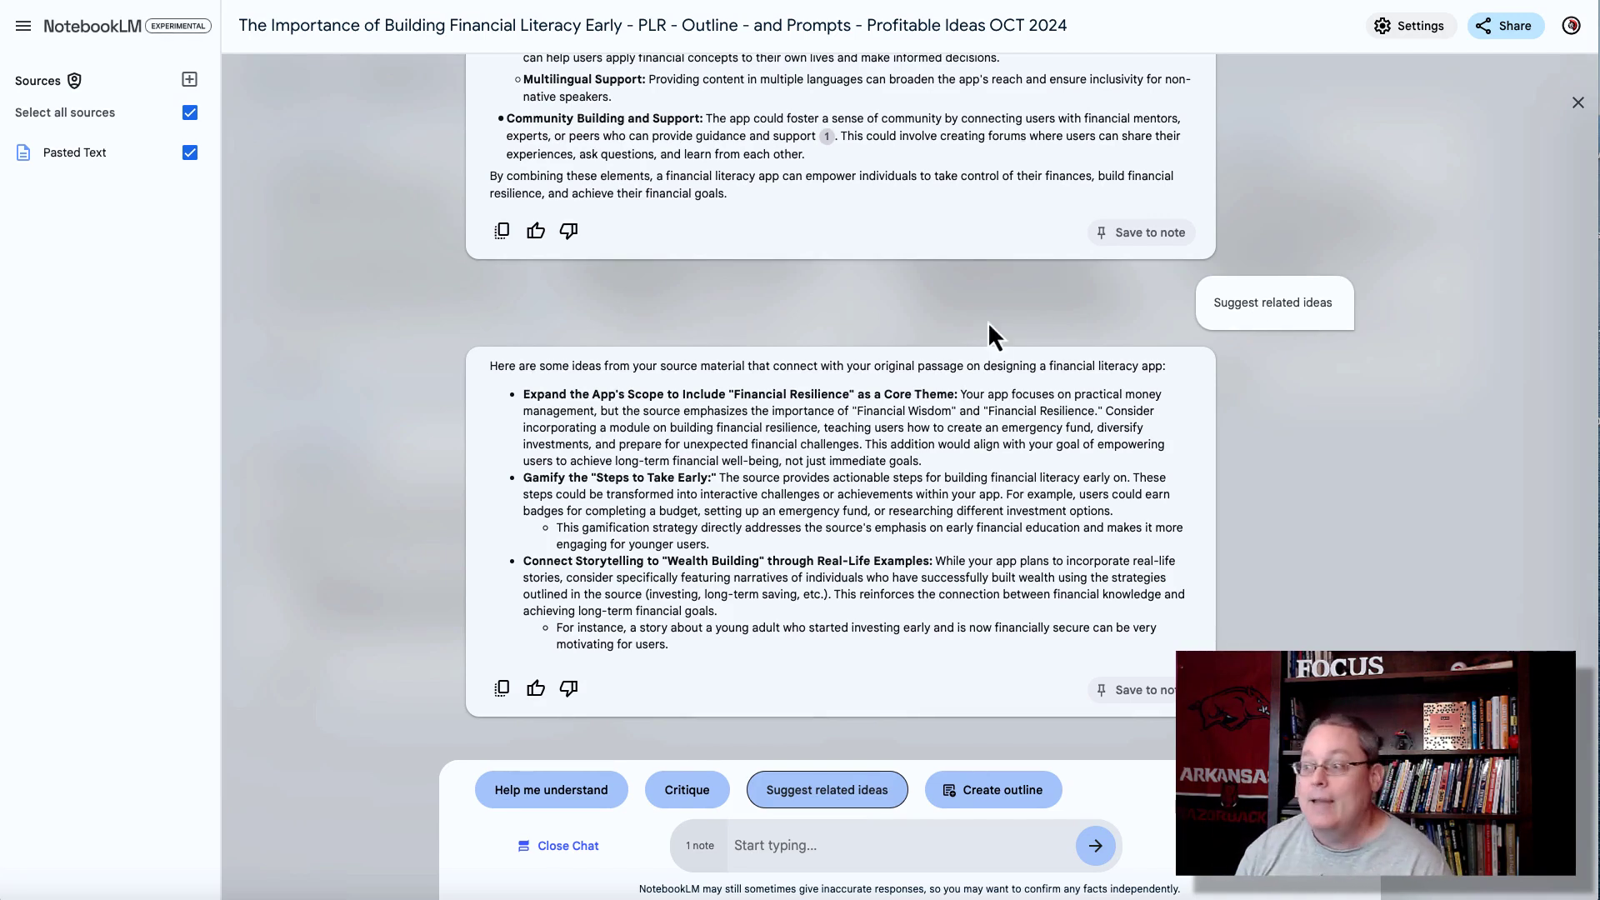
{"action": "triple_click", "coordinate": [613, 366]}
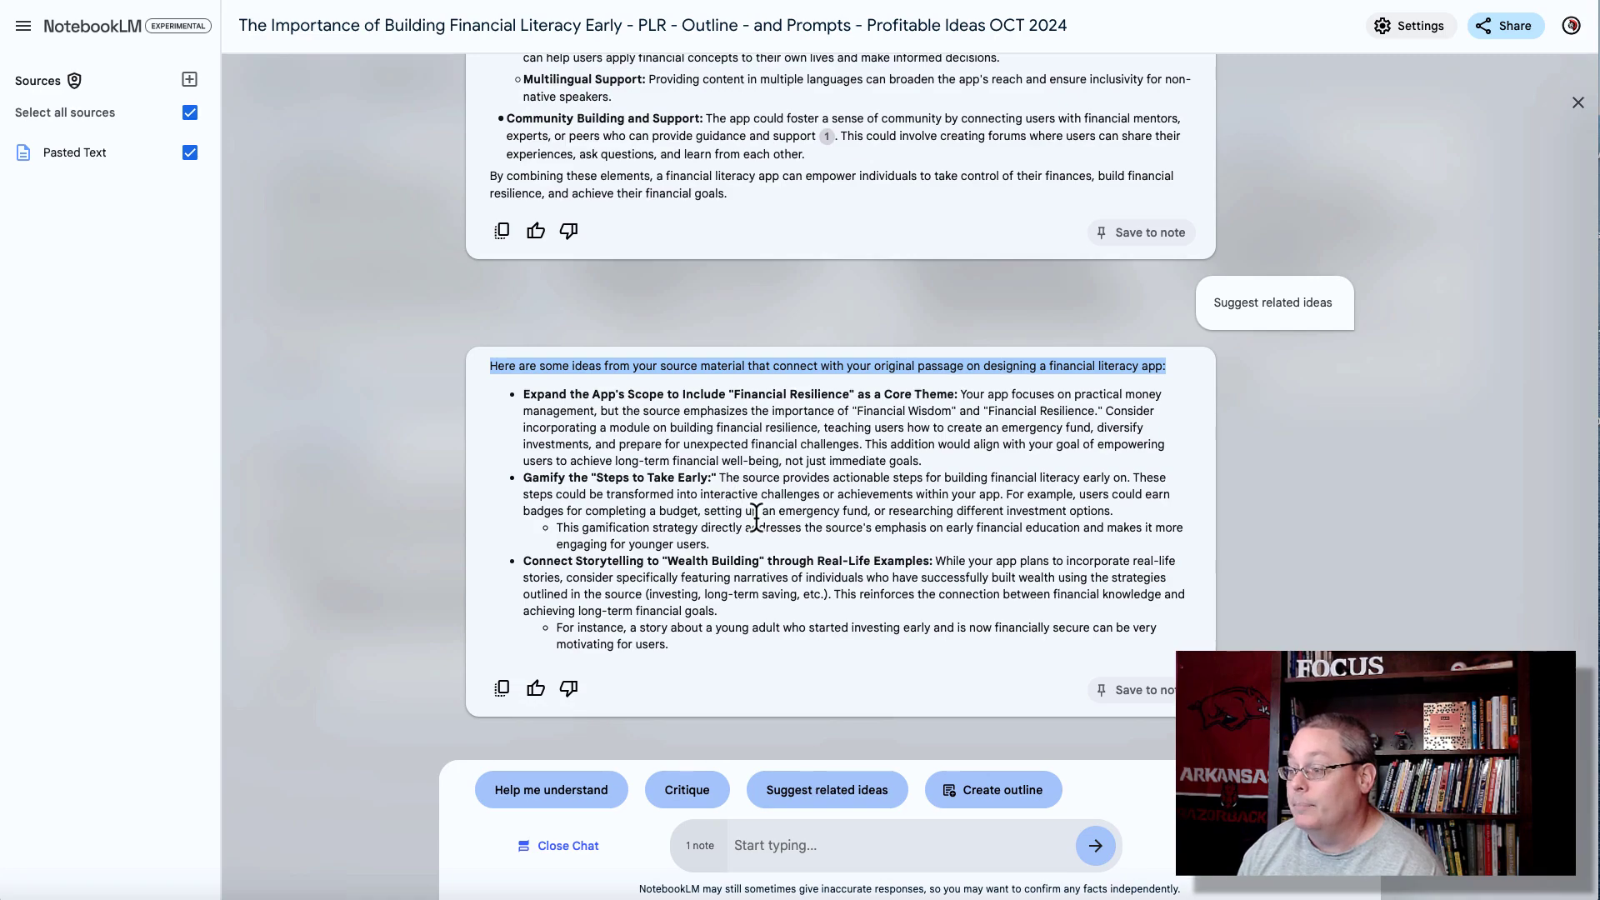
- Read the Potential Pitfalls note and make it the only selected note, unticking the app note
{"action": "left_click", "coordinate": [568, 847]}
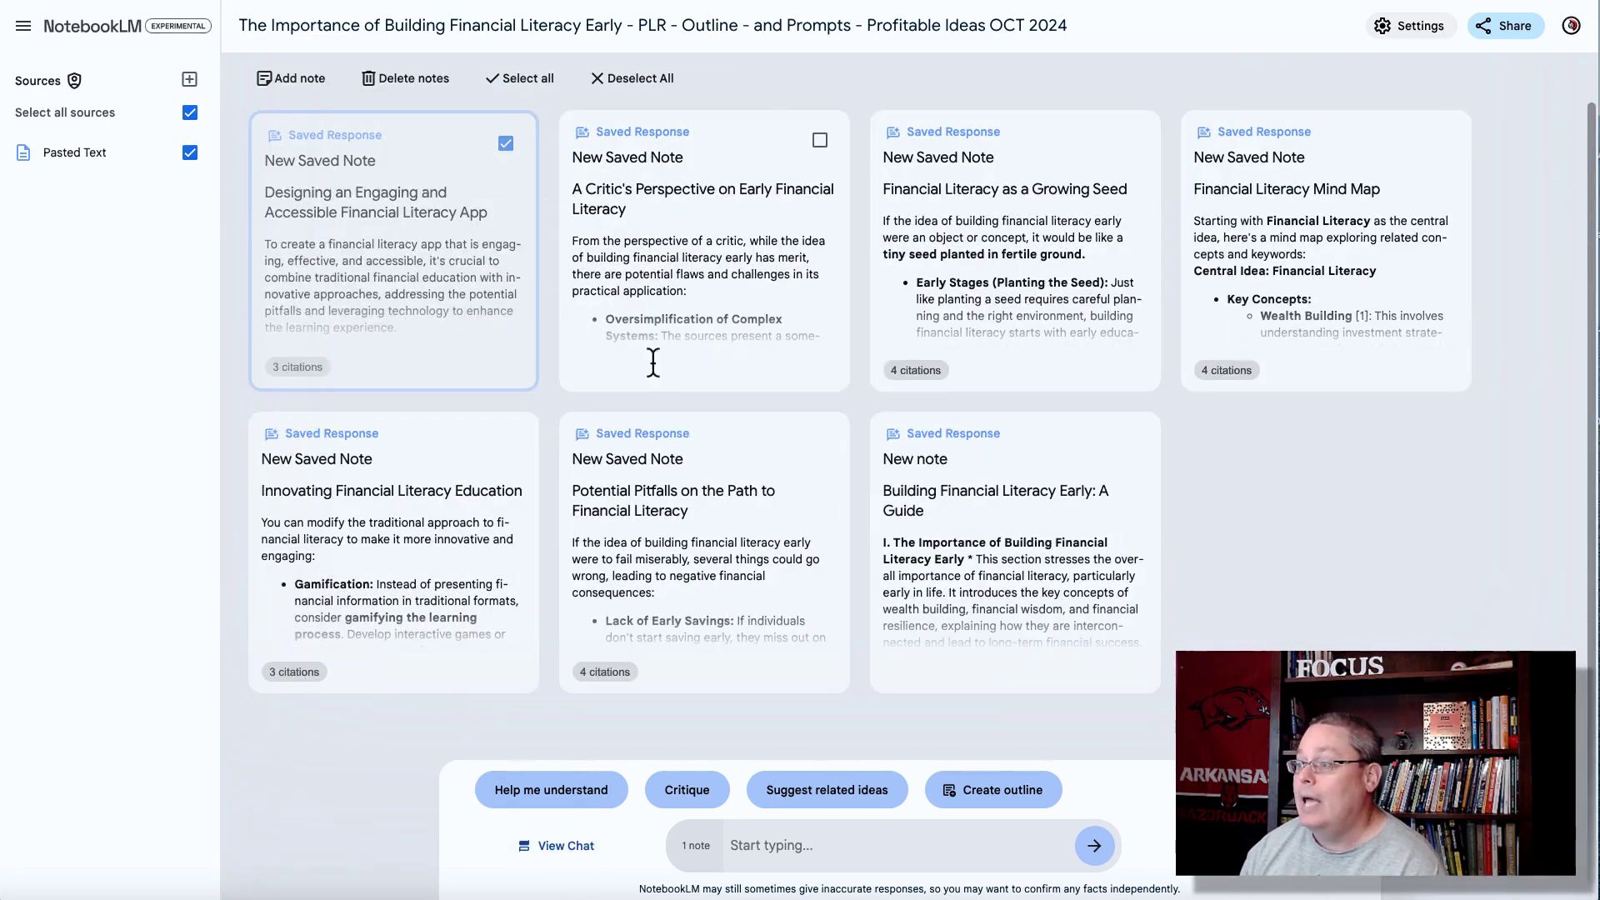
{"action": "left_click", "coordinate": [509, 140]}
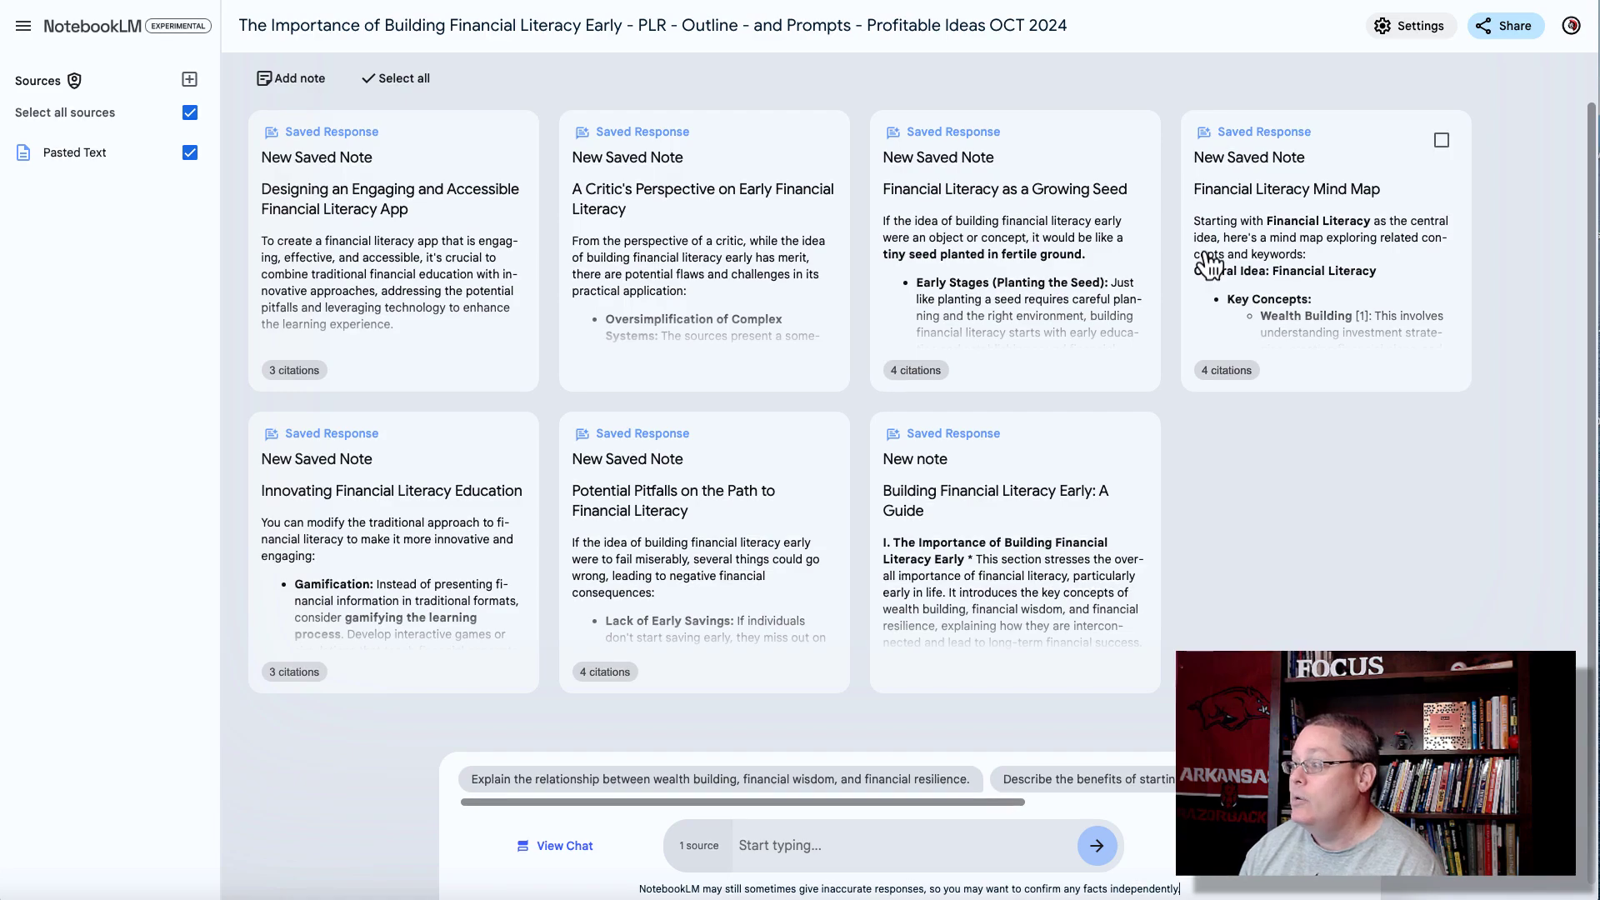
{"action": "left_click", "coordinate": [670, 594]}
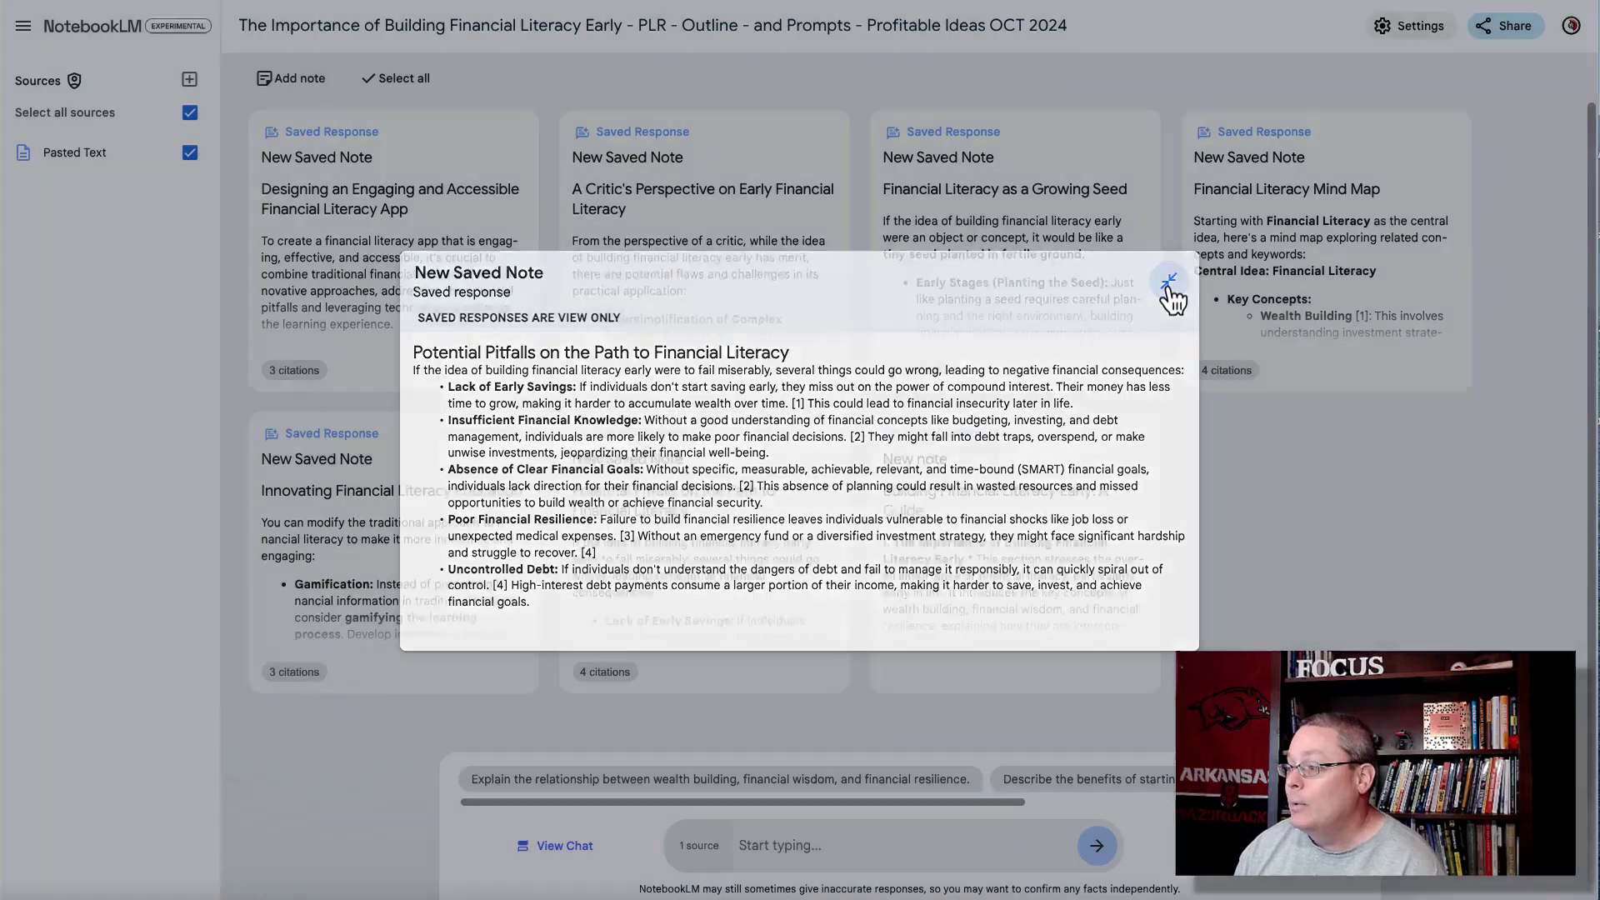
{"action": "left_click", "coordinate": [1169, 285]}
{"action": "left_click", "coordinate": [816, 445]}
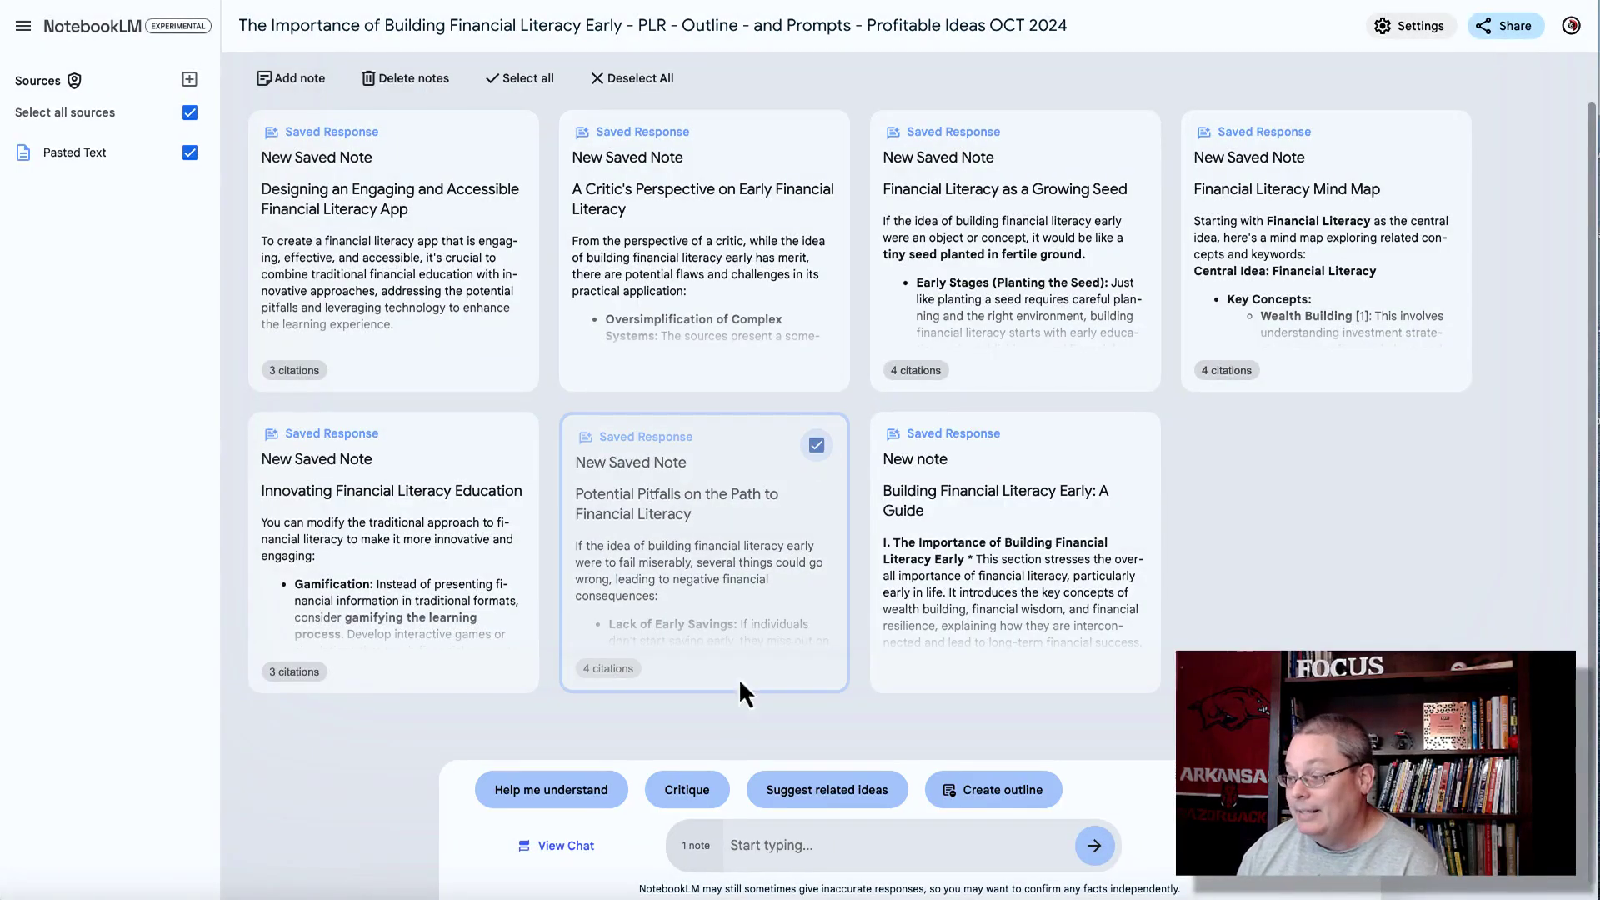
- Ask for ideas related to the Potential Pitfalls note and save the three suggestion bullets as a note
{"action": "left_click", "coordinate": [850, 800]}
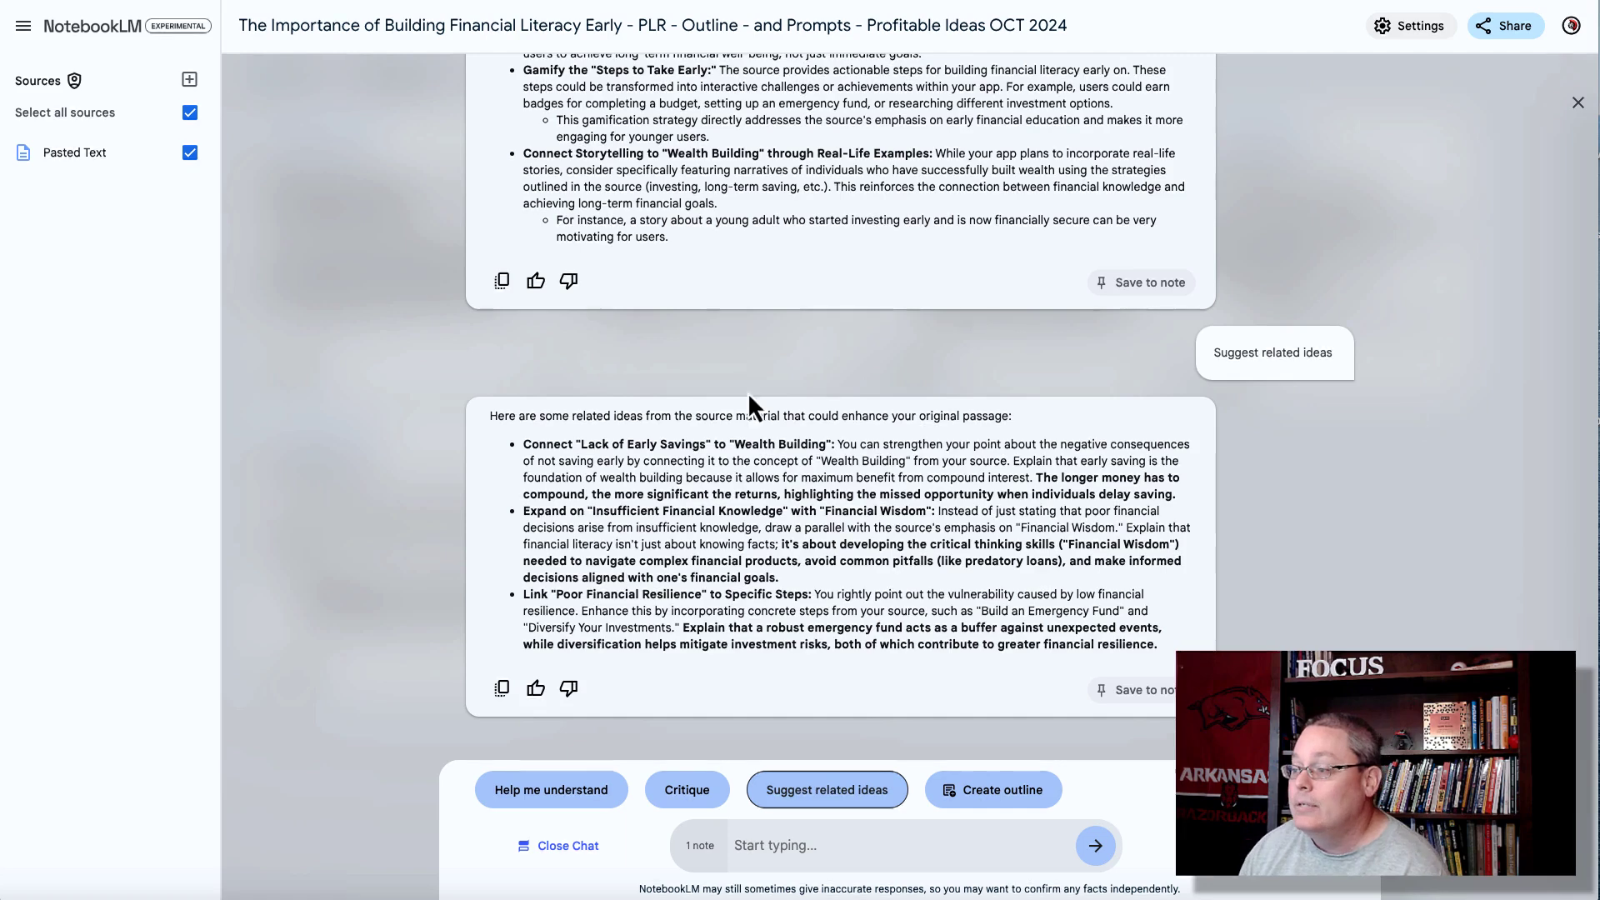
{"action": "triple_click", "coordinate": [663, 410]}
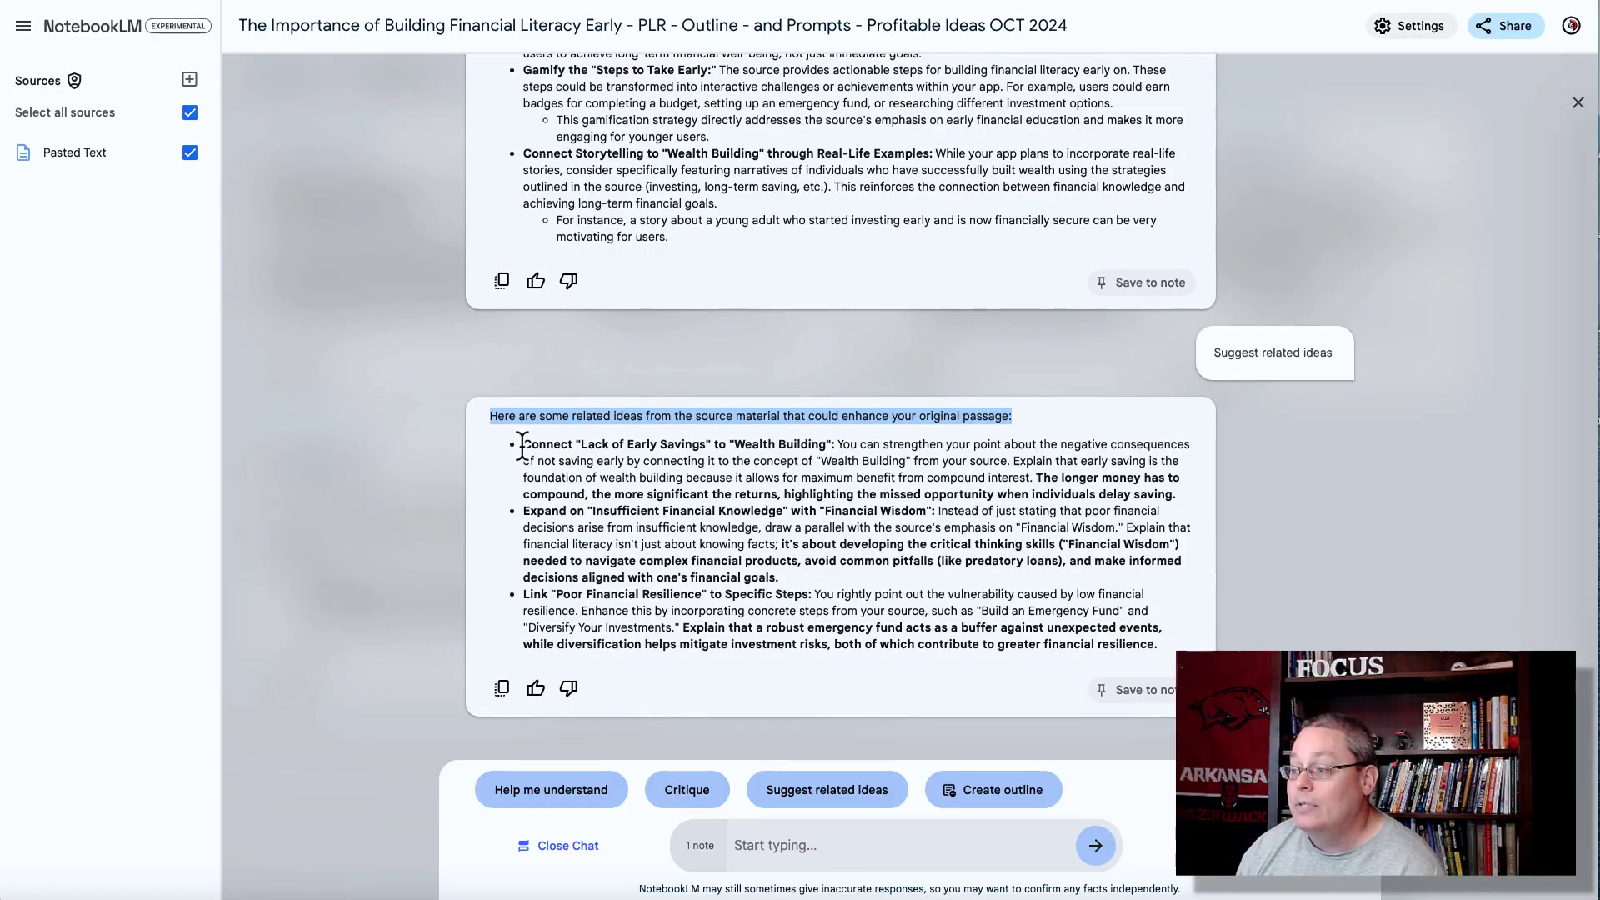
{"action": "triple_click", "coordinate": [522, 444]}
{"action": "left_click_drag", "start_coordinate": [522, 444], "coordinate": [1101, 637]}
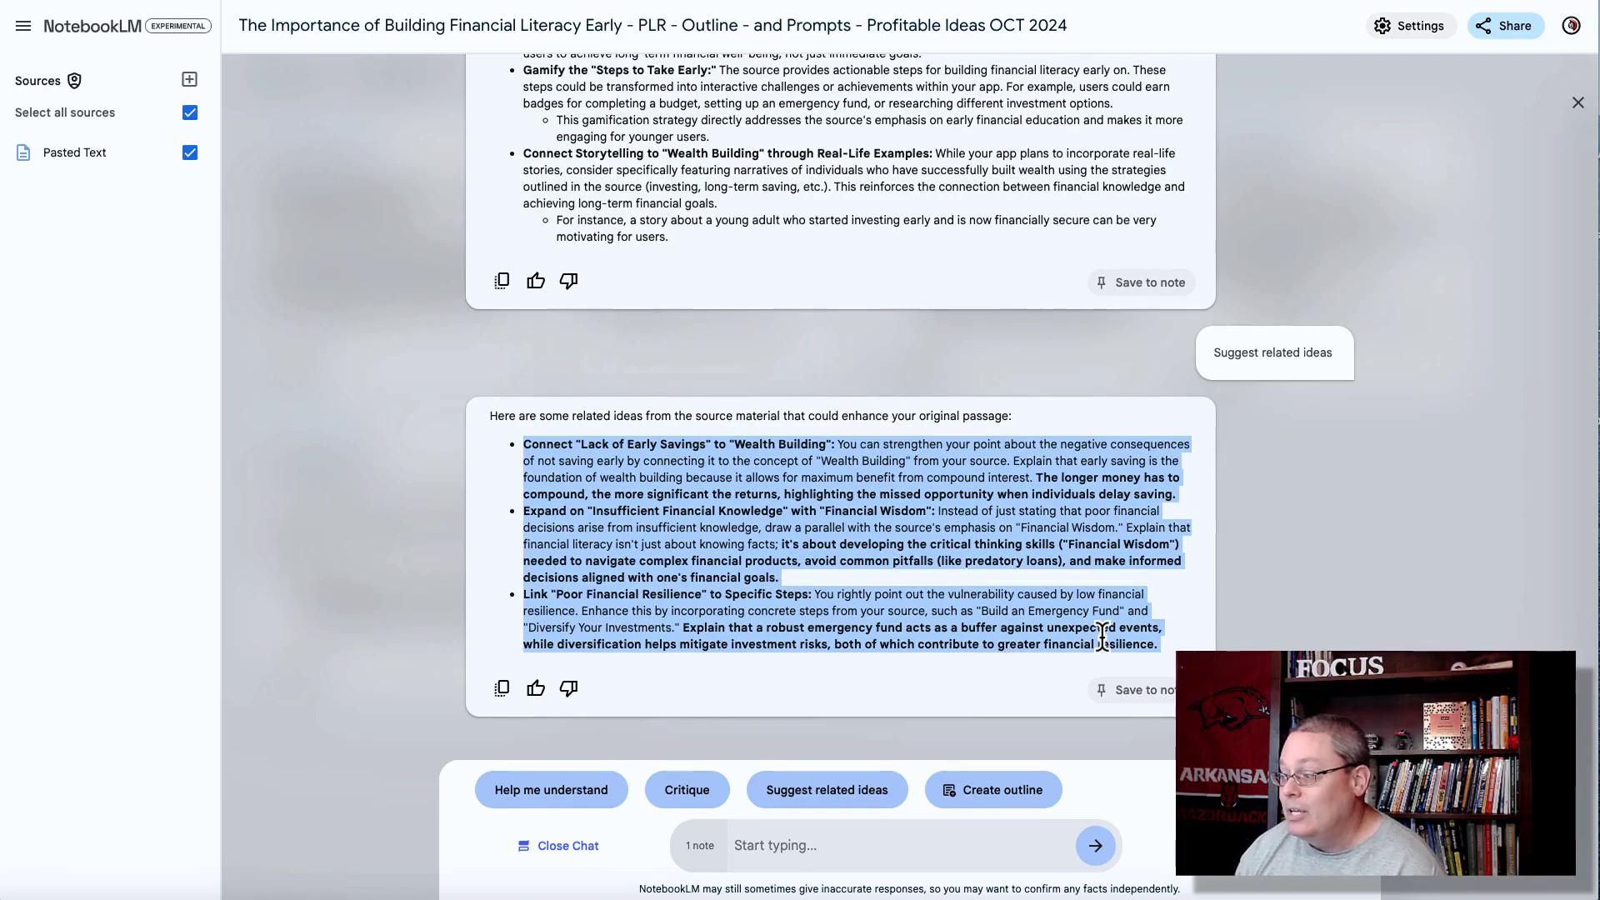
{"action": "left_click", "coordinate": [1126, 690]}
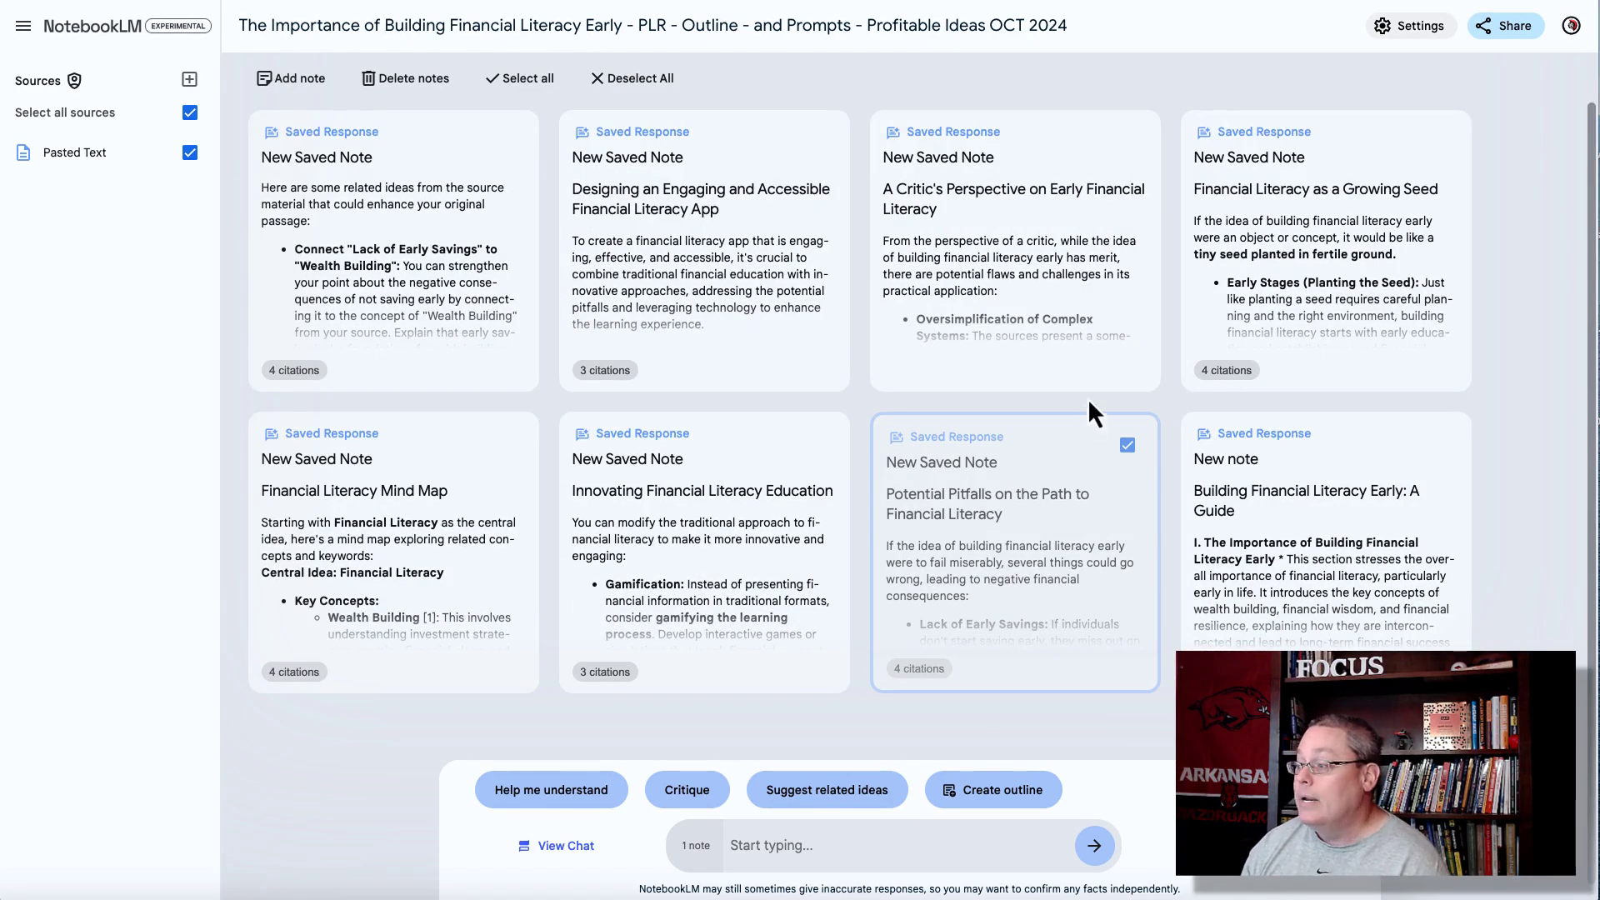
- Combine all eight notes into the 'Thematic Outline: Building Financial Literacy Early' outline and copy its text
{"action": "left_click", "coordinate": [536, 80]}
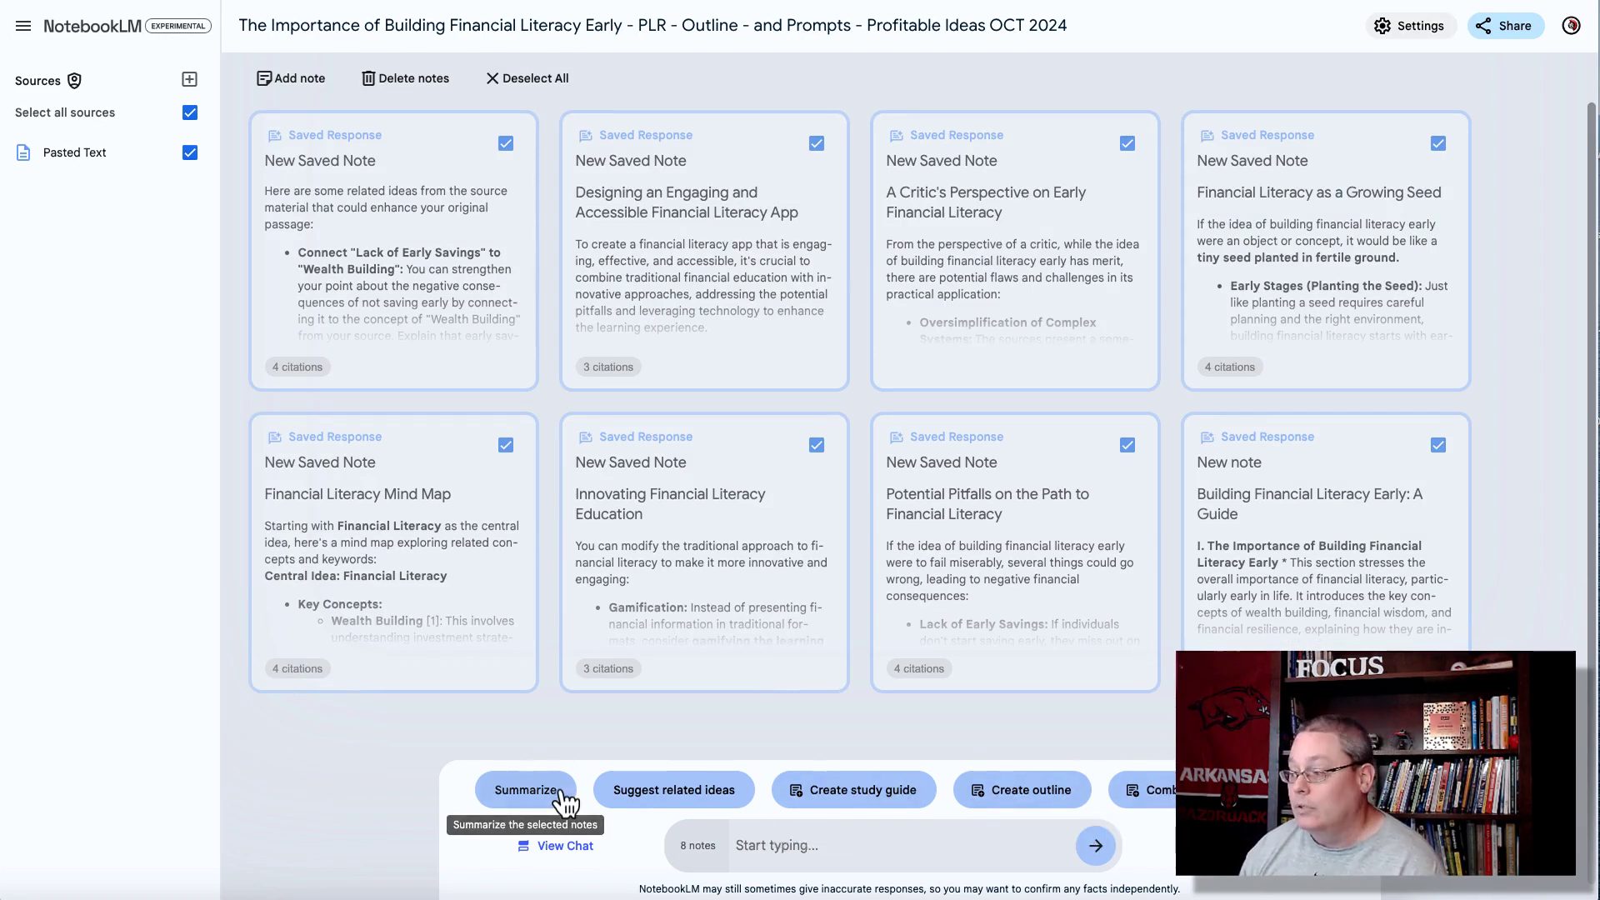
{"action": "left_click", "coordinate": [1018, 799]}
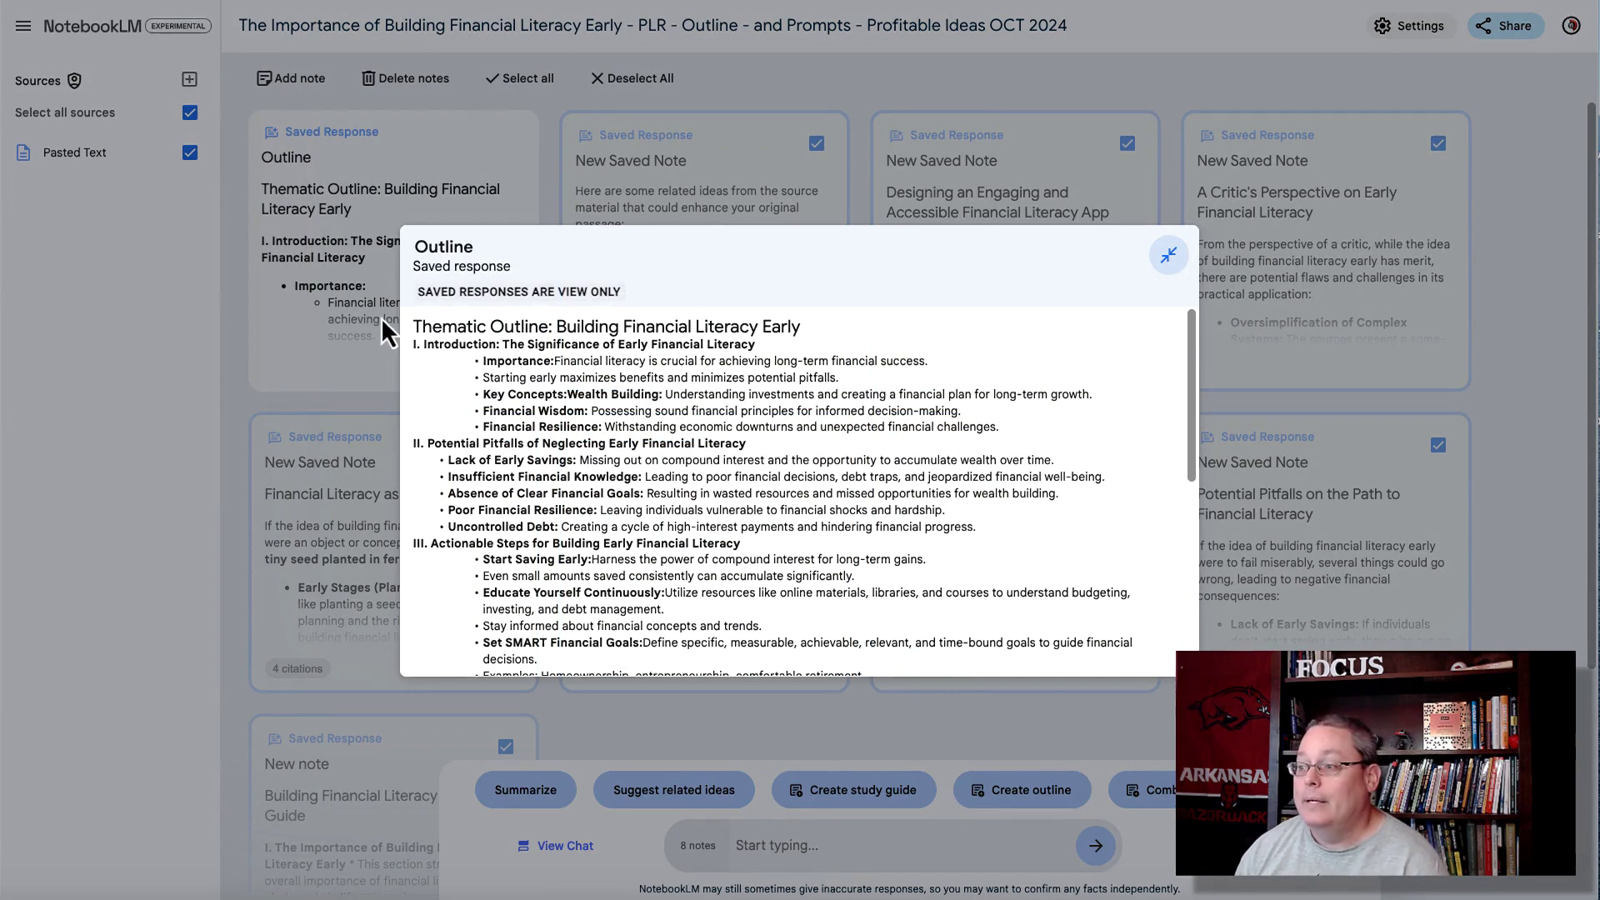
{"action": "scroll", "coordinate": [639, 500], "scroll_direction": "down", "scroll_amount": 1}
{"action": "scroll", "coordinate": [639, 500], "scroll_direction": "down", "scroll_amount": 5}
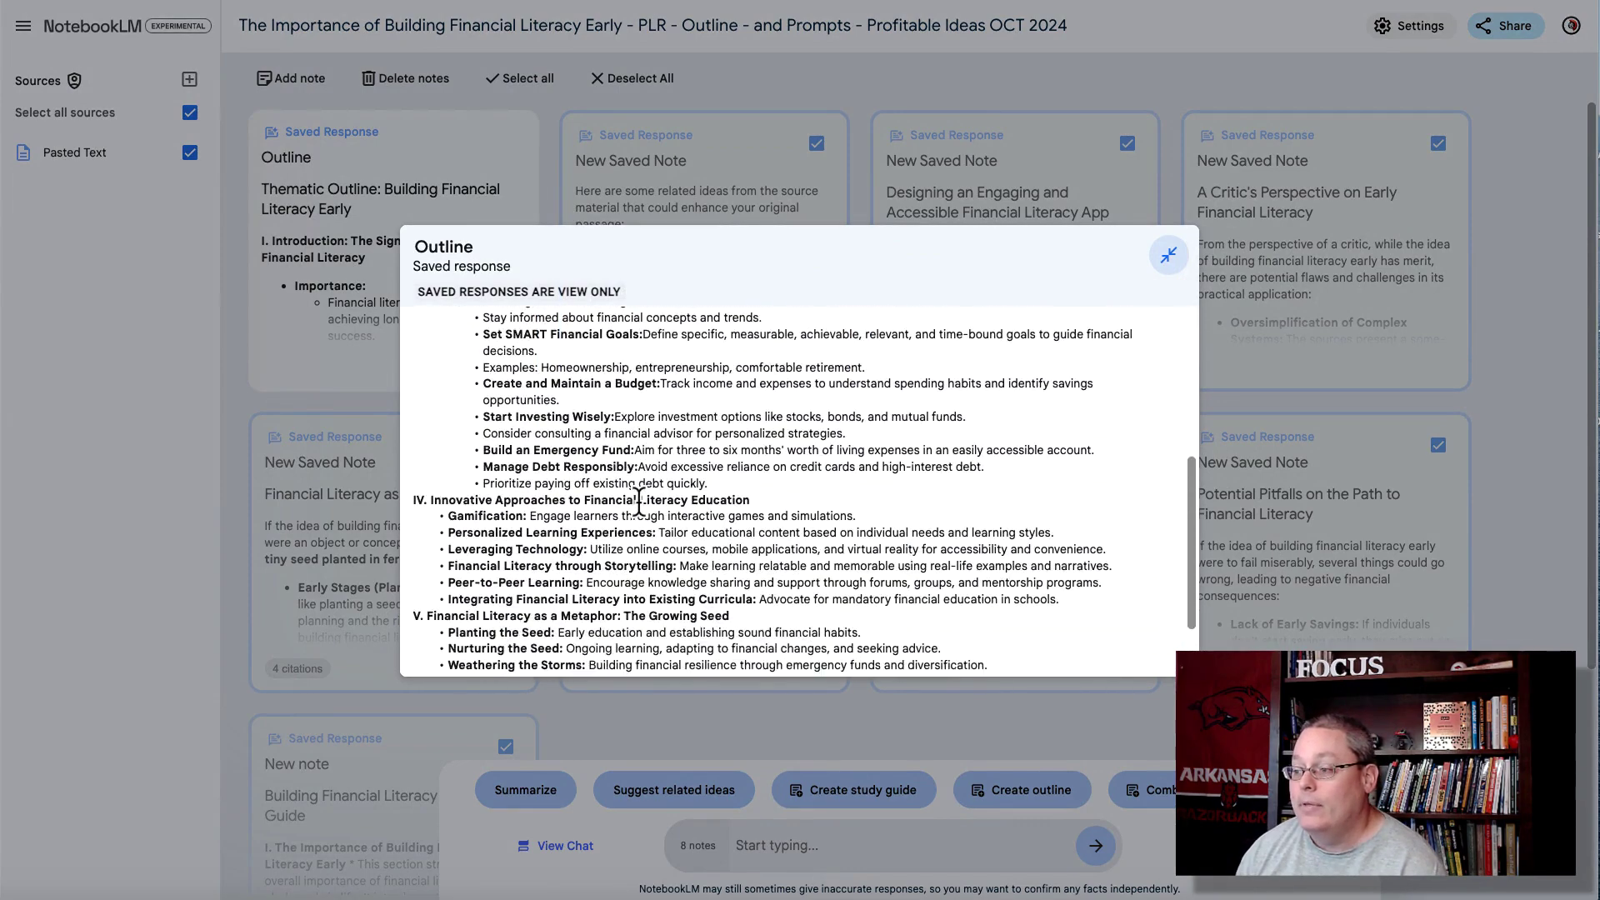
{"action": "left_click_drag", "start_coordinate": [737, 656], "coordinate": [414, 346]}
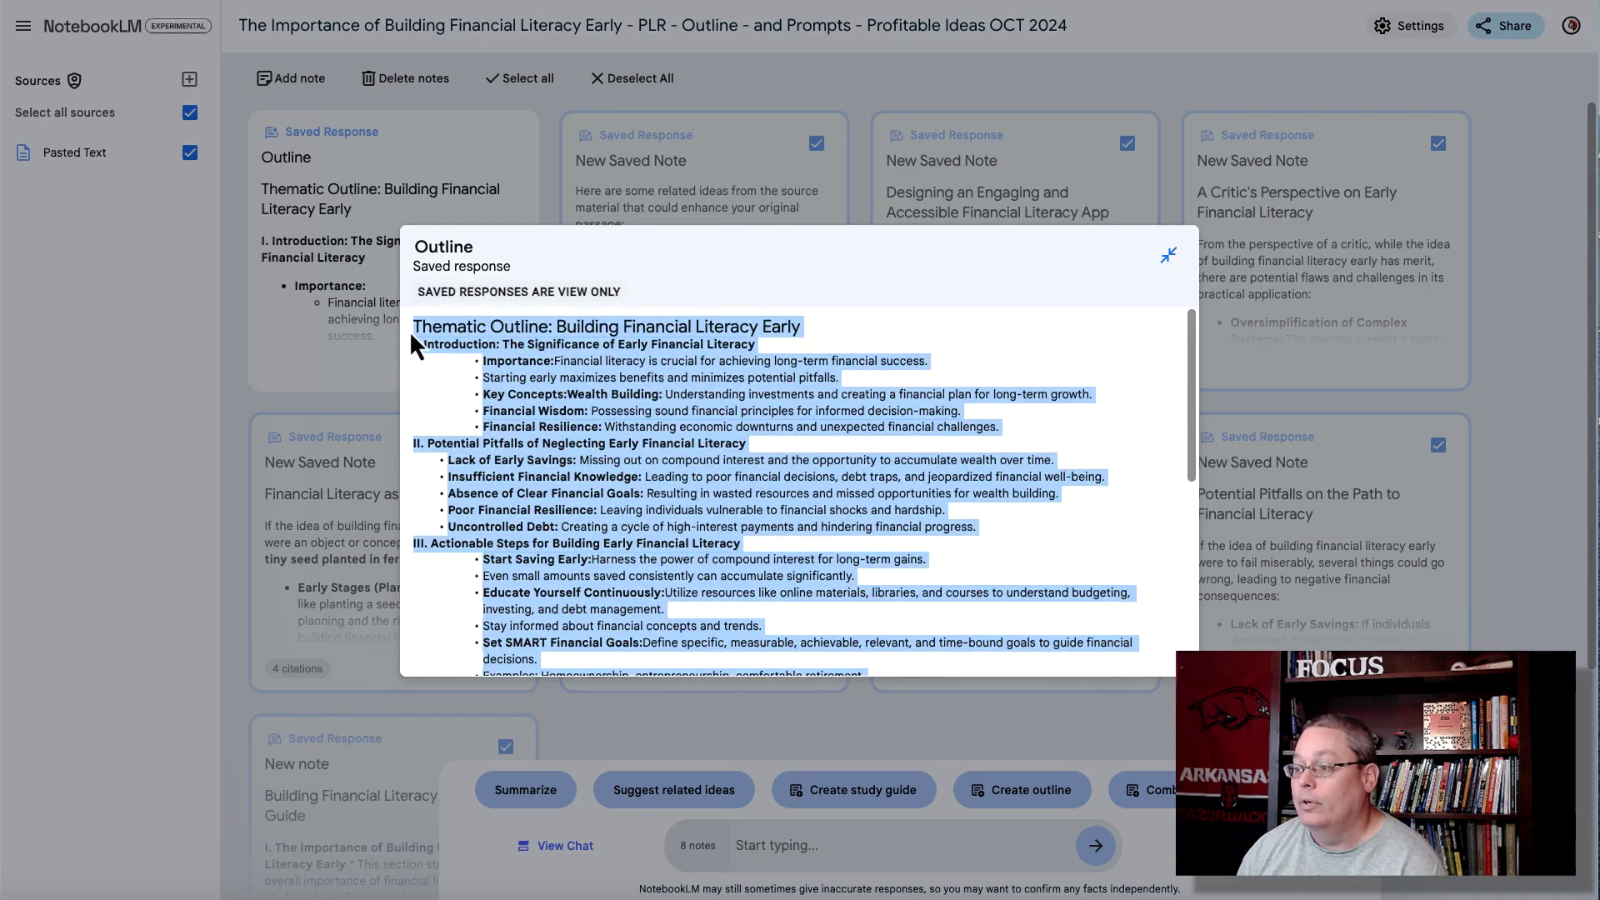
{"action": "right_click", "coordinate": [457, 332]}
{"action": "left_click", "coordinate": [500, 372]}
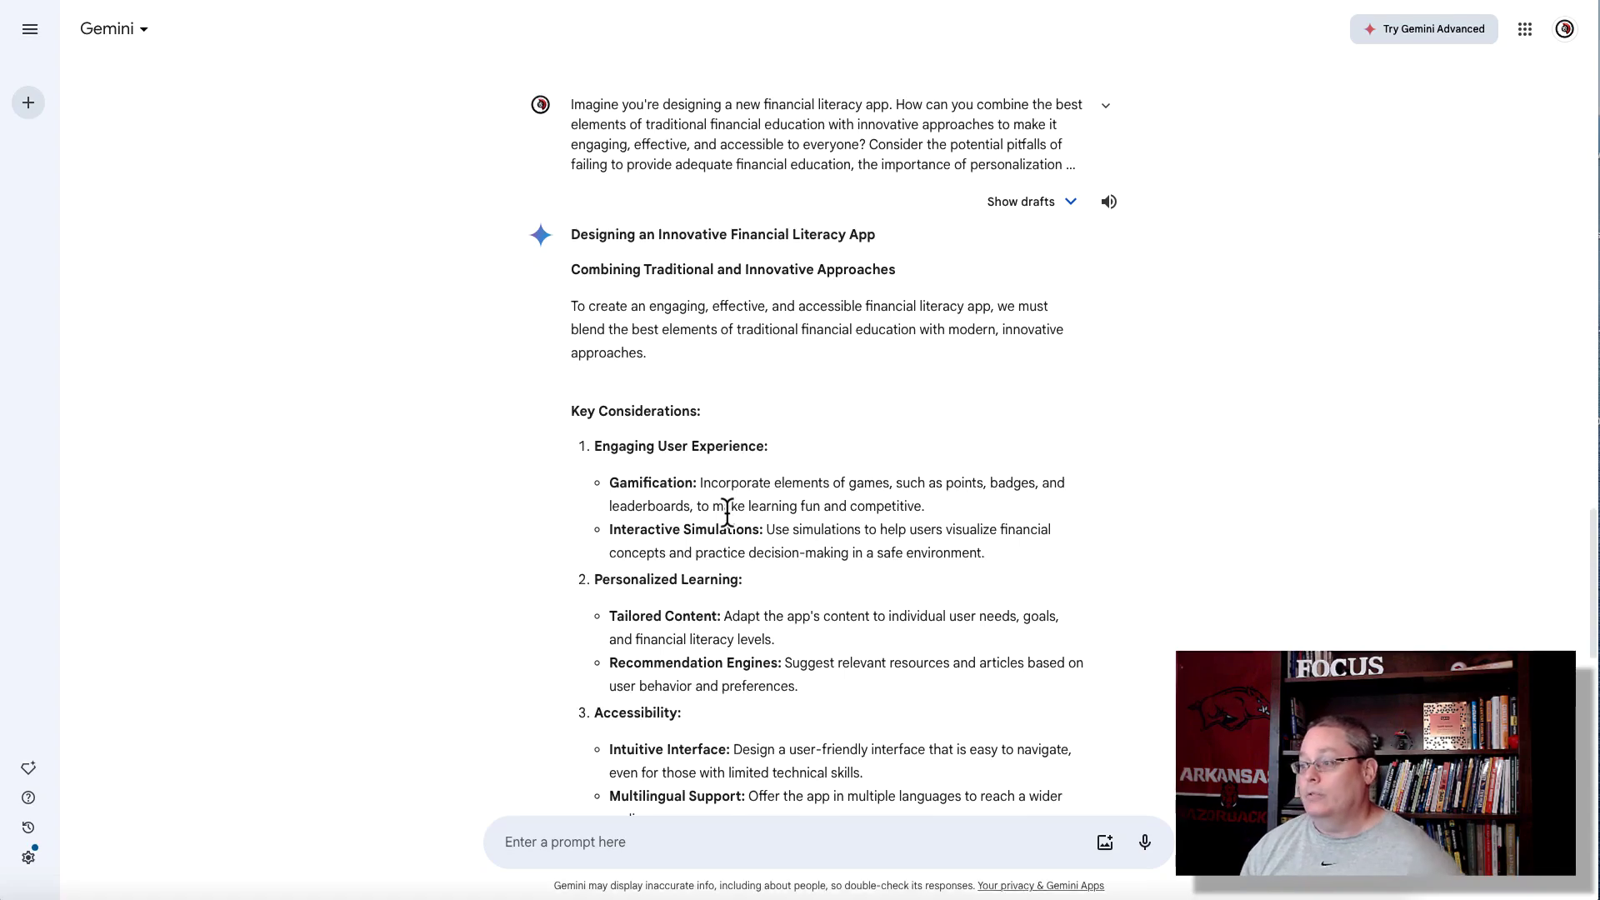
- Submit the pasted outline to Gemini with a request for a more detailed outline, then check the prompt
{"action": "scroll", "coordinate": [717, 584], "scroll_direction": "down", "scroll_amount": 6}
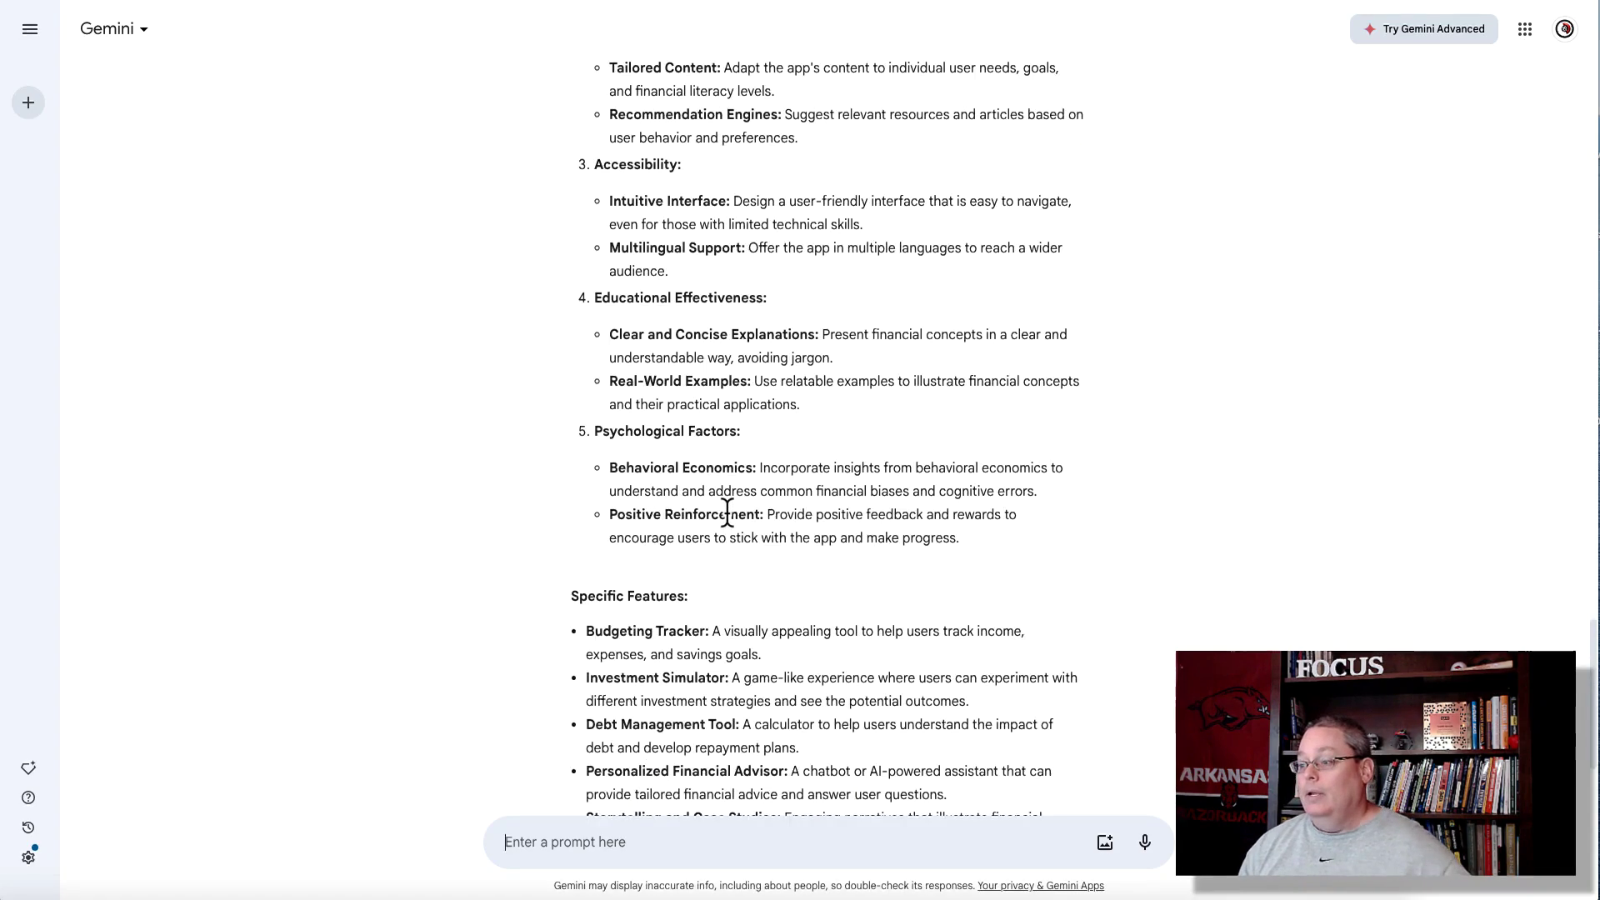
{"action": "left_click", "coordinate": [600, 841]}
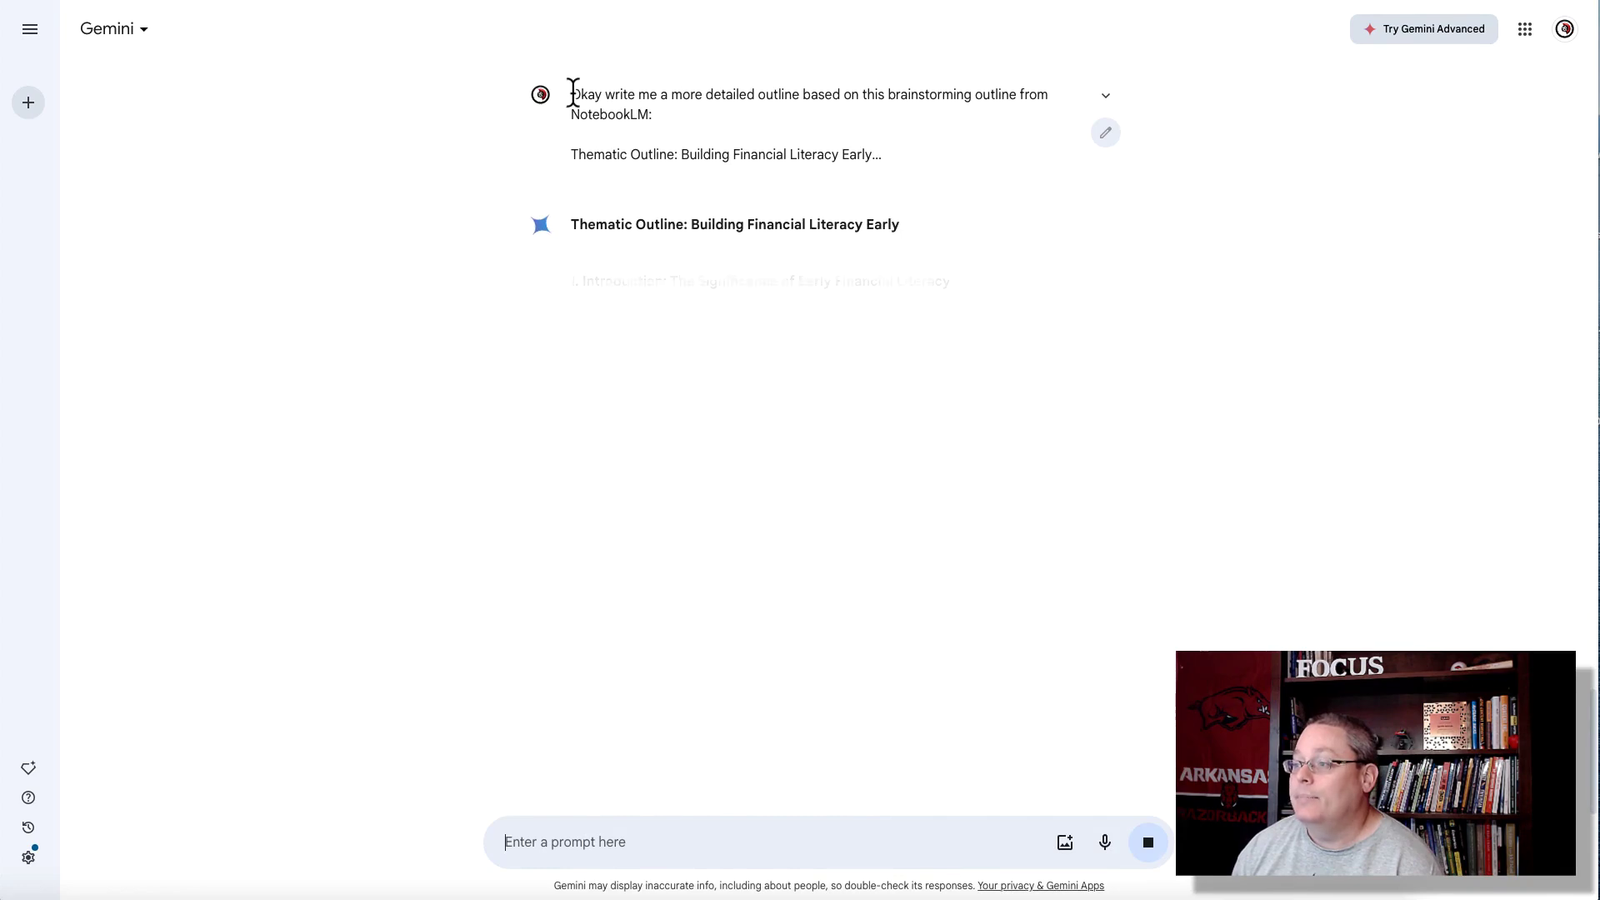
{"action": "left_click_drag", "start_coordinate": [572, 95], "coordinate": [654, 115]}
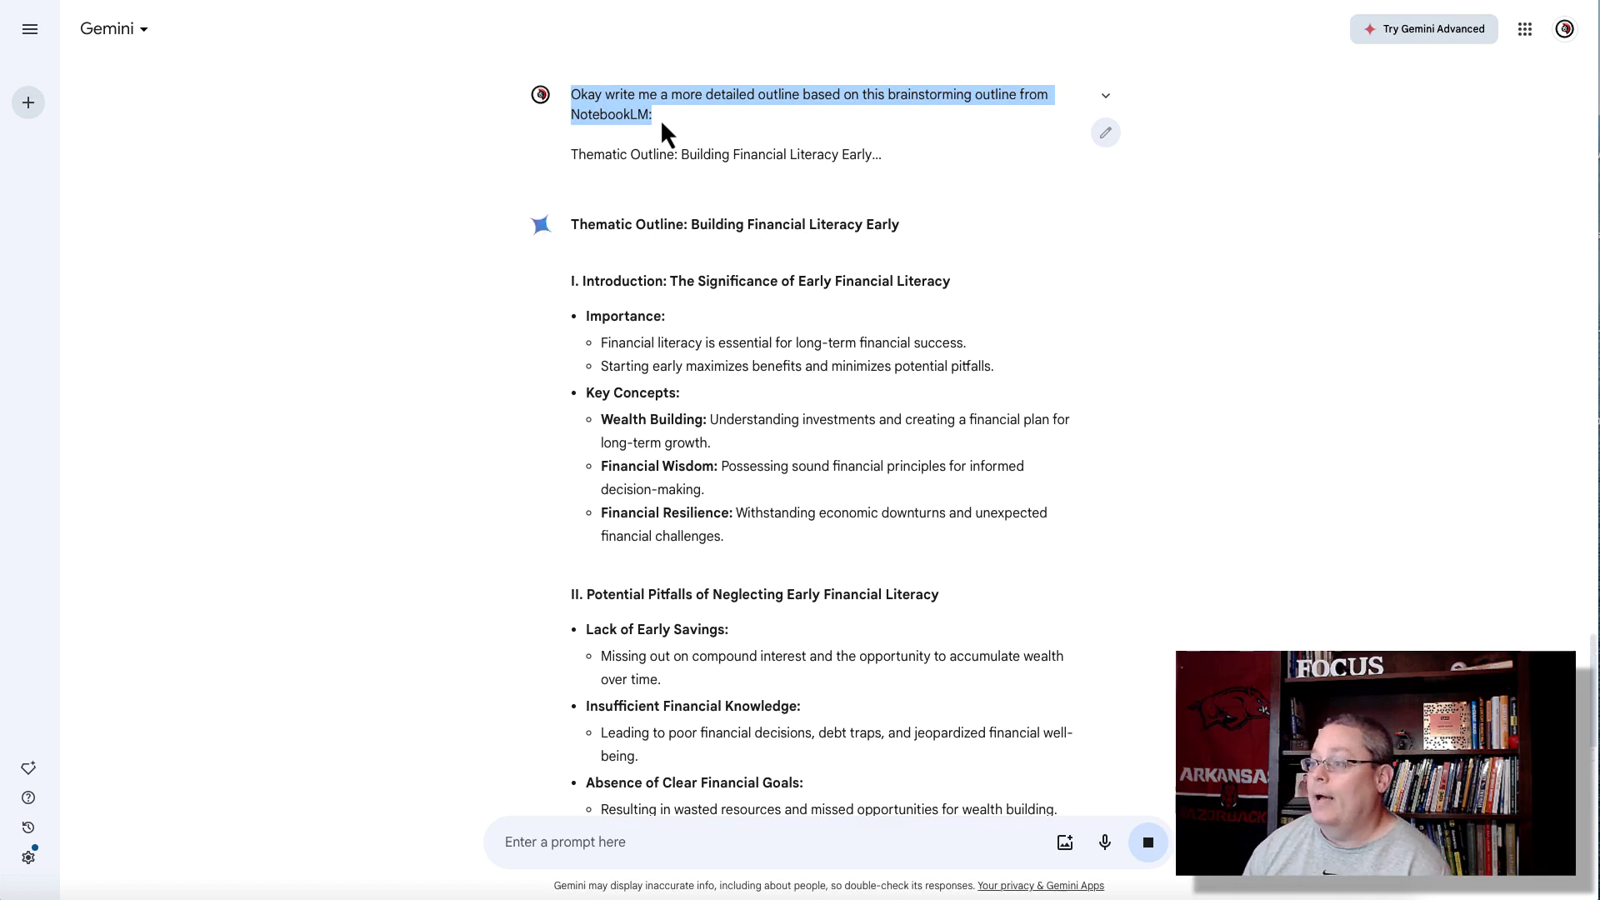
{"action": "left_click", "coordinate": [1106, 96]}
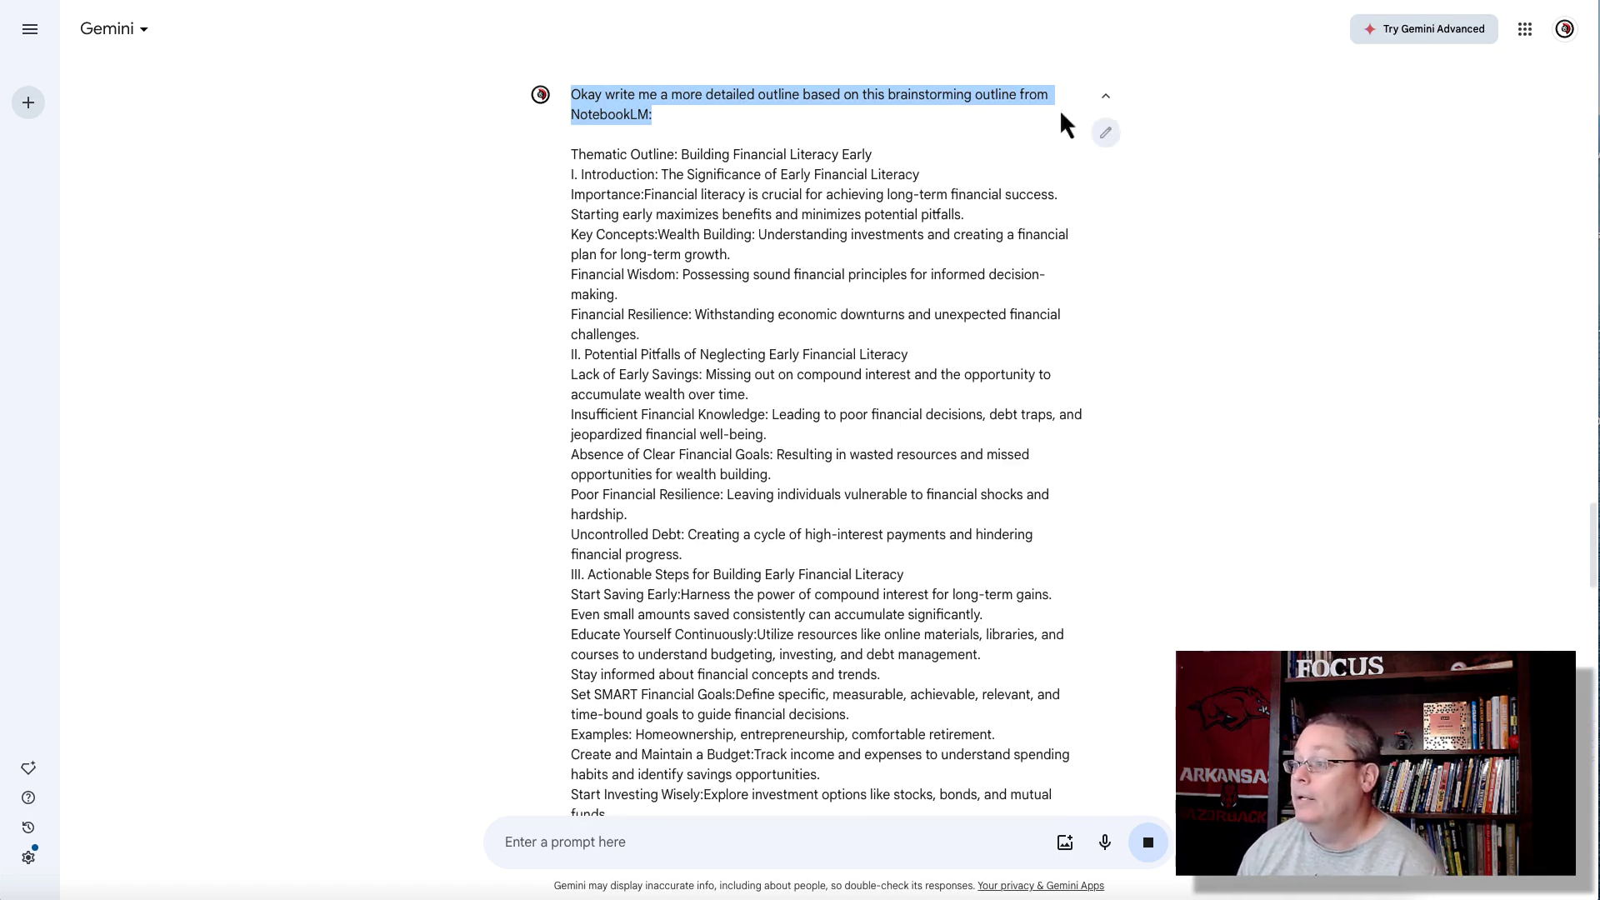
{"action": "left_click", "coordinate": [1106, 97]}
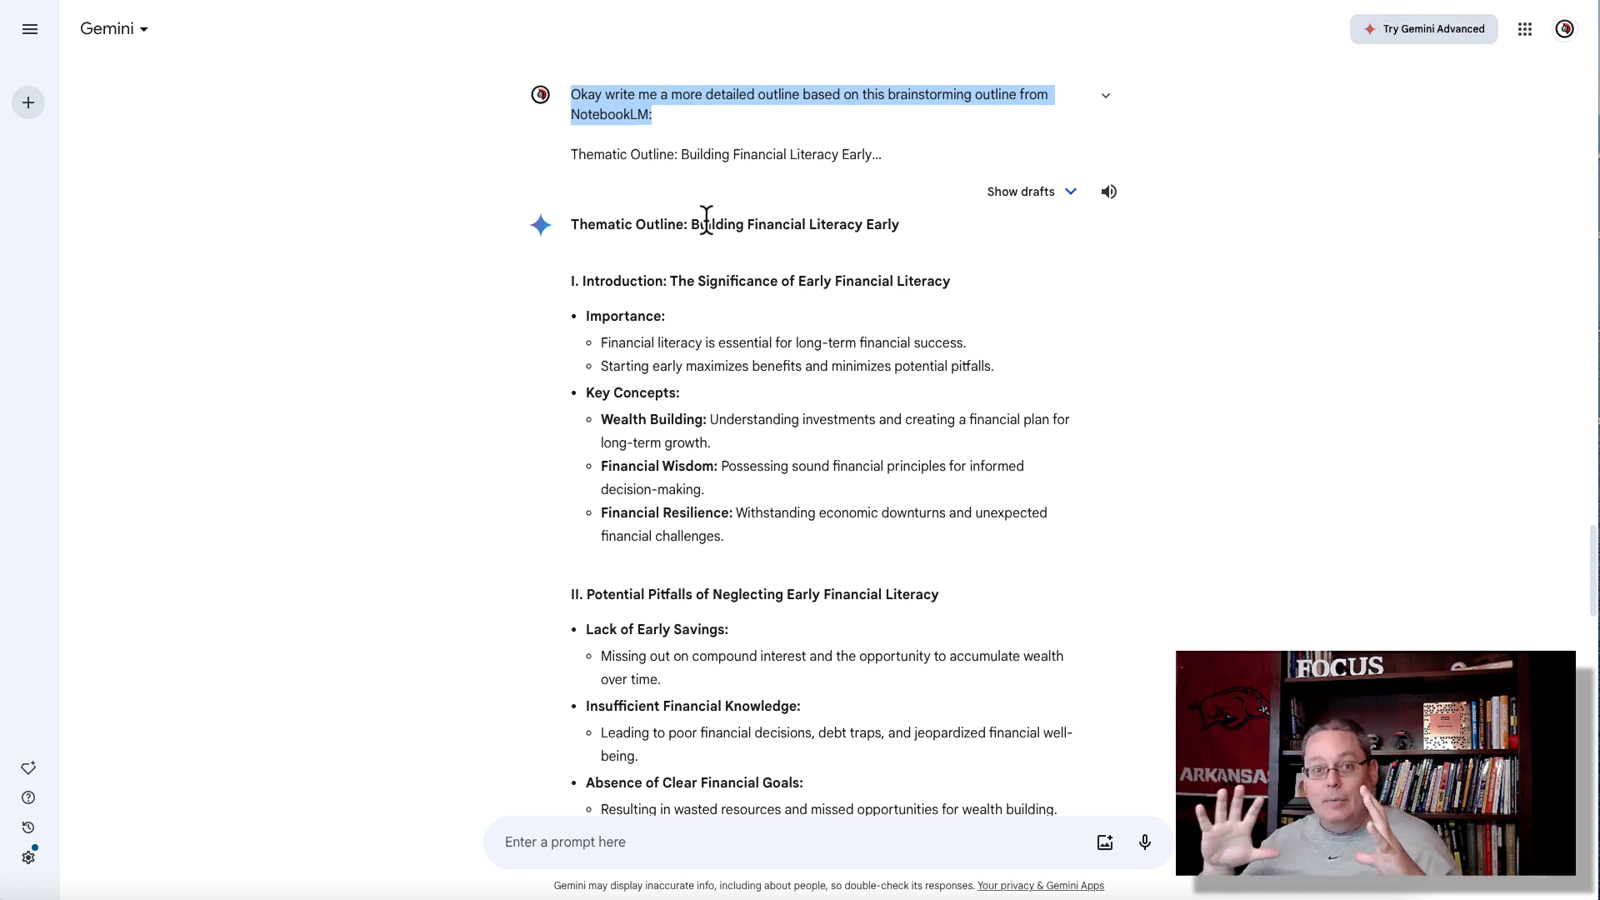
- Show the three alternative drafts of Gemini's detailed outline and scroll through the response
{"action": "scroll", "coordinate": [729, 244], "scroll_direction": "down", "scroll_amount": 1}
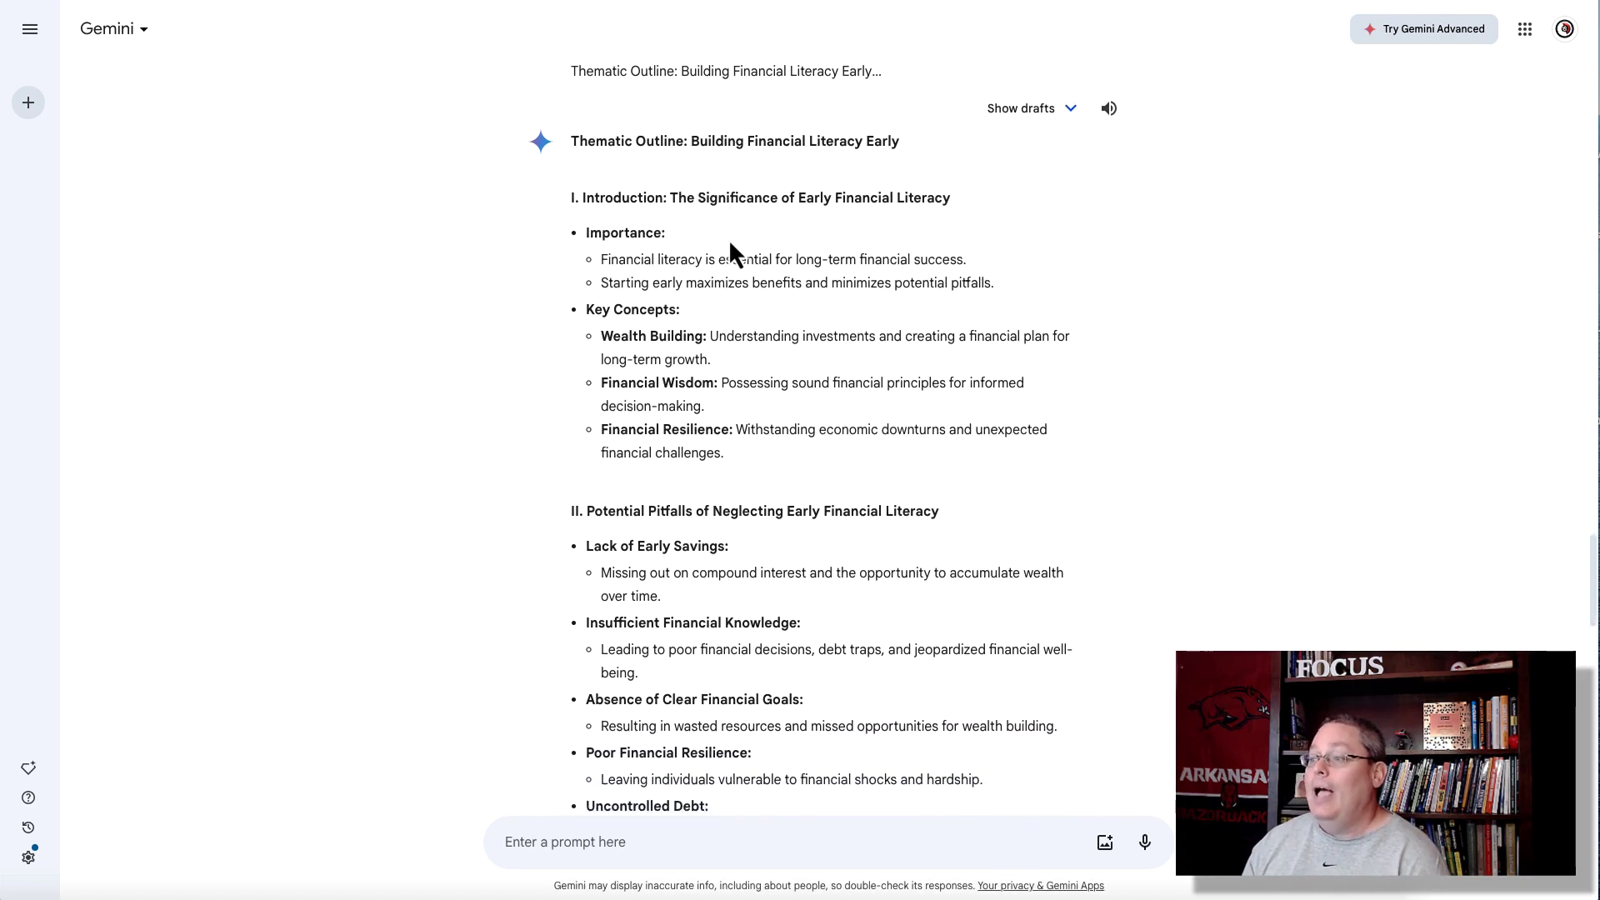
{"action": "left_click", "coordinate": [1071, 111]}
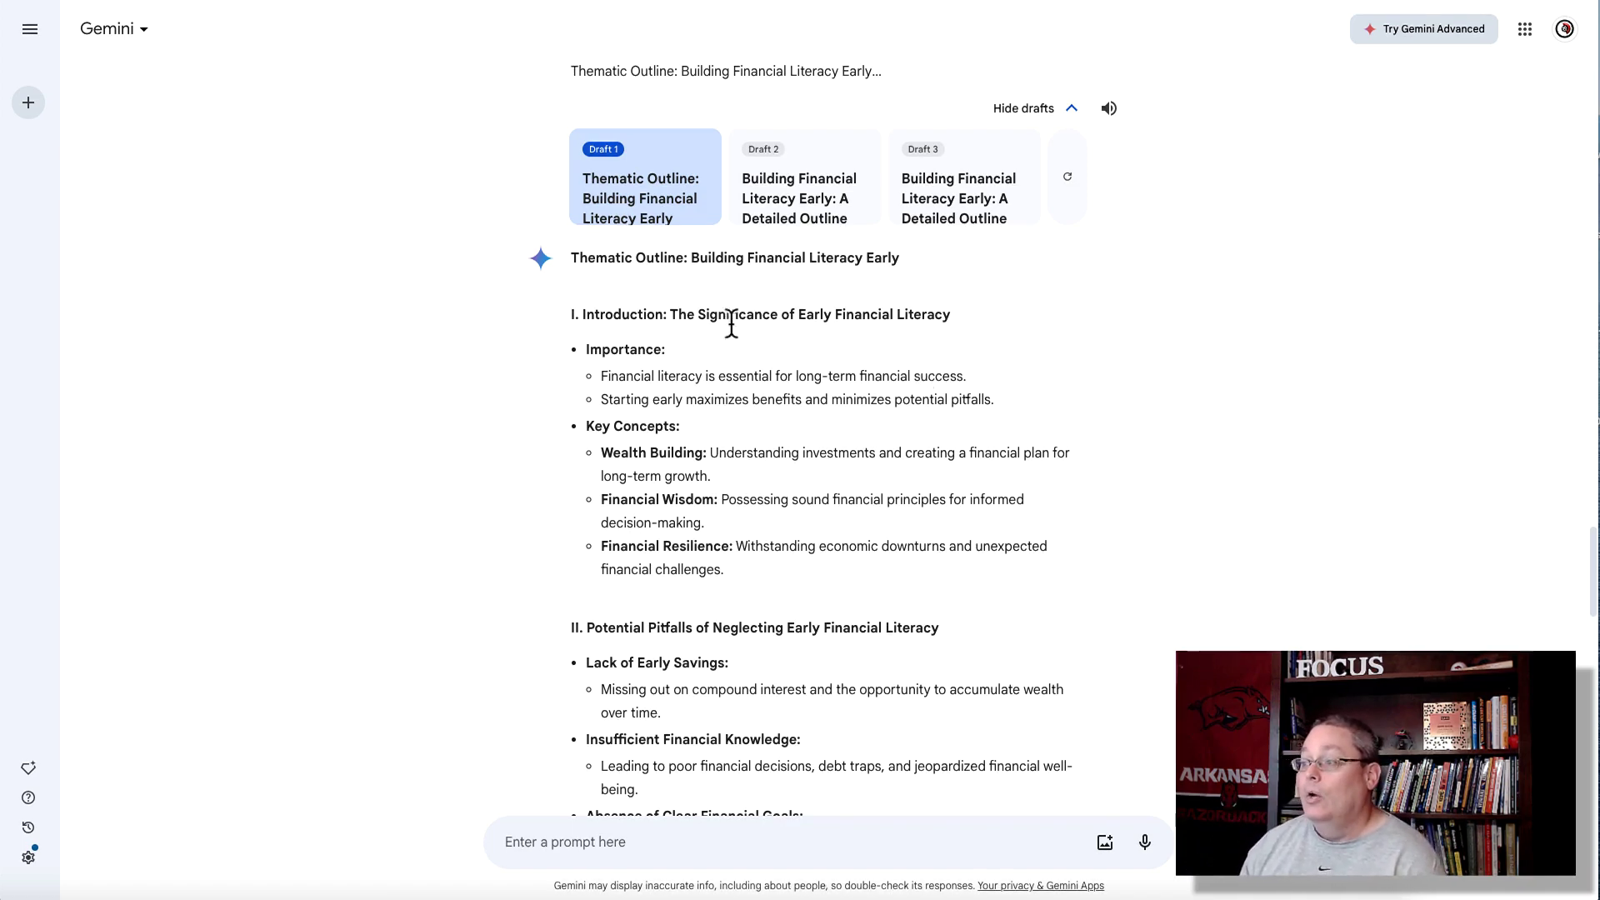
{"action": "scroll", "coordinate": [840, 302], "scroll_direction": "down", "scroll_amount": 8}
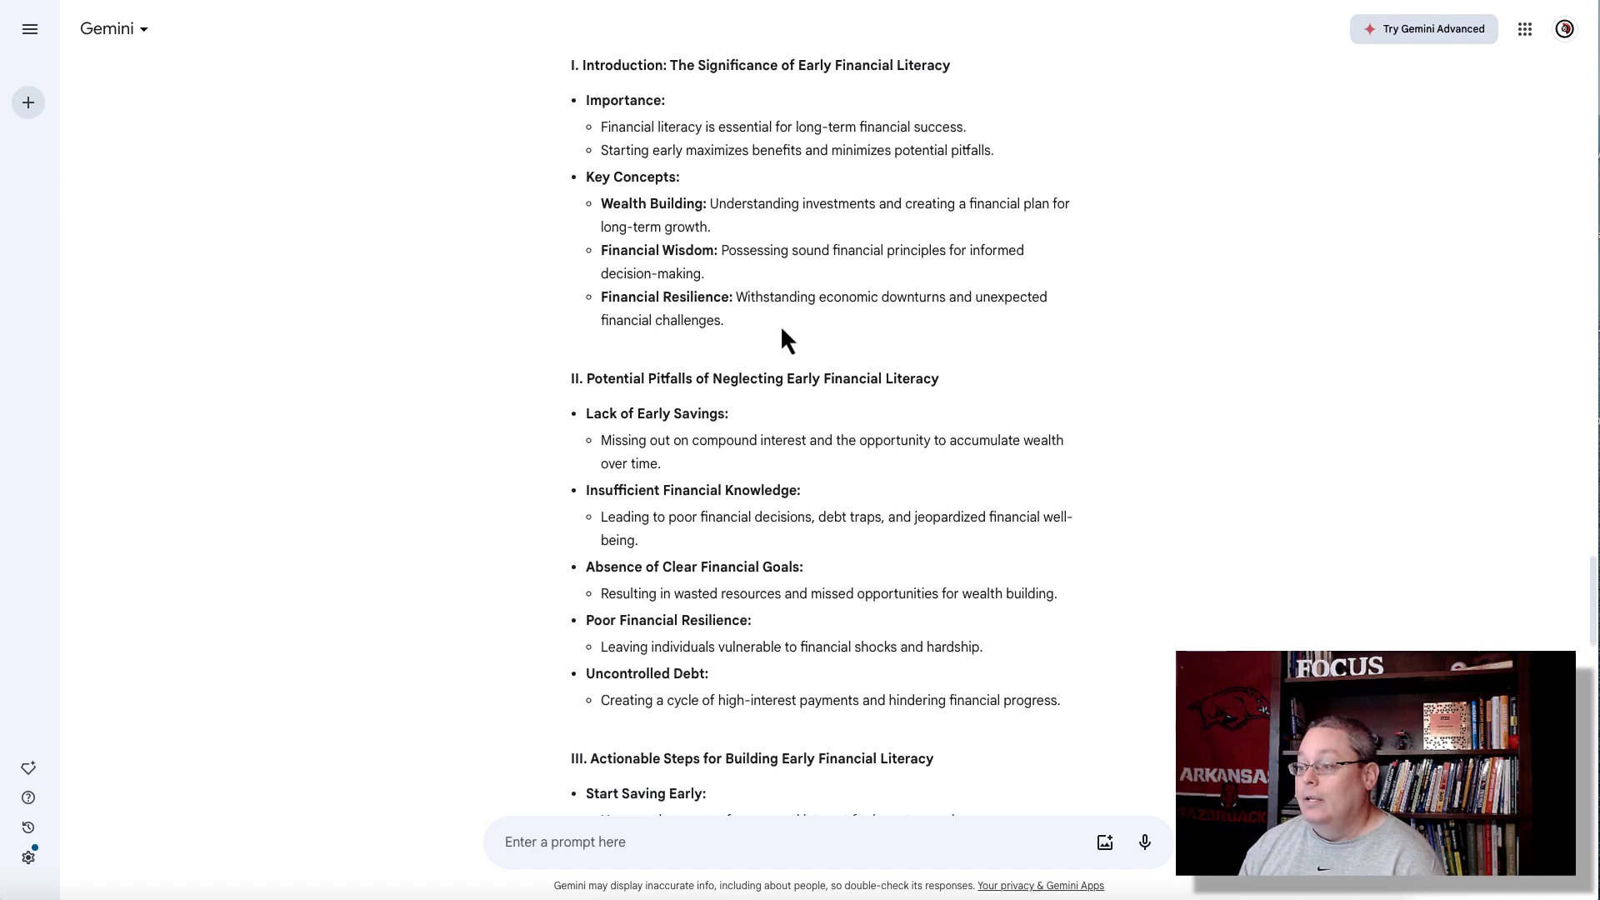
{"action": "scroll", "coordinate": [783, 332], "scroll_direction": "down", "scroll_amount": 4}
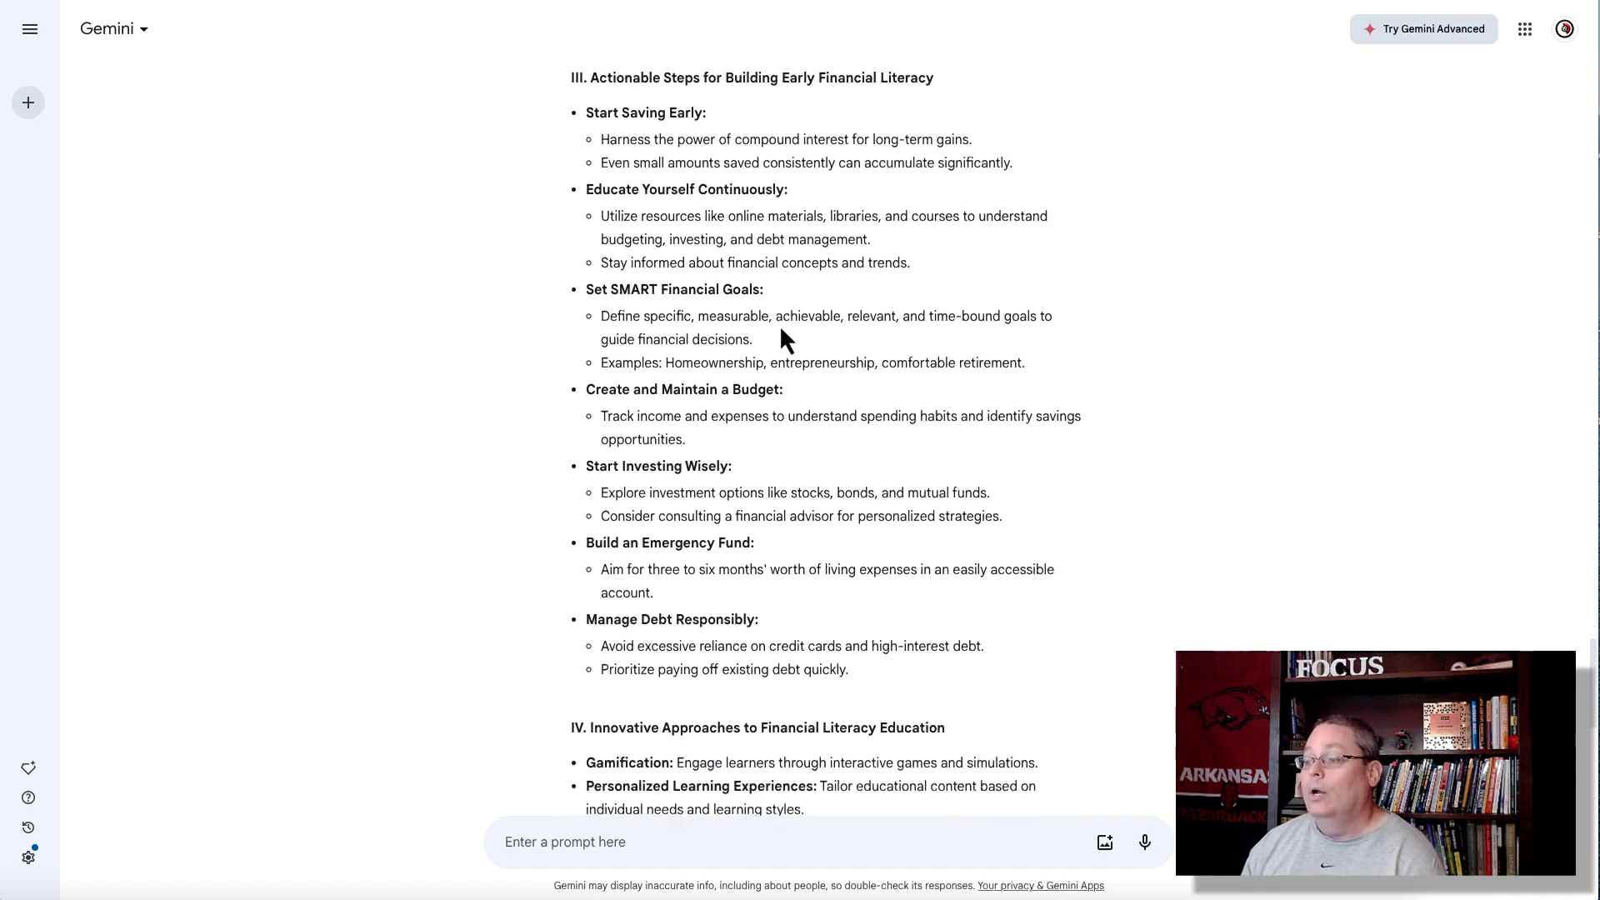
{"action": "scroll", "coordinate": [783, 329], "scroll_direction": "down", "scroll_amount": 7}
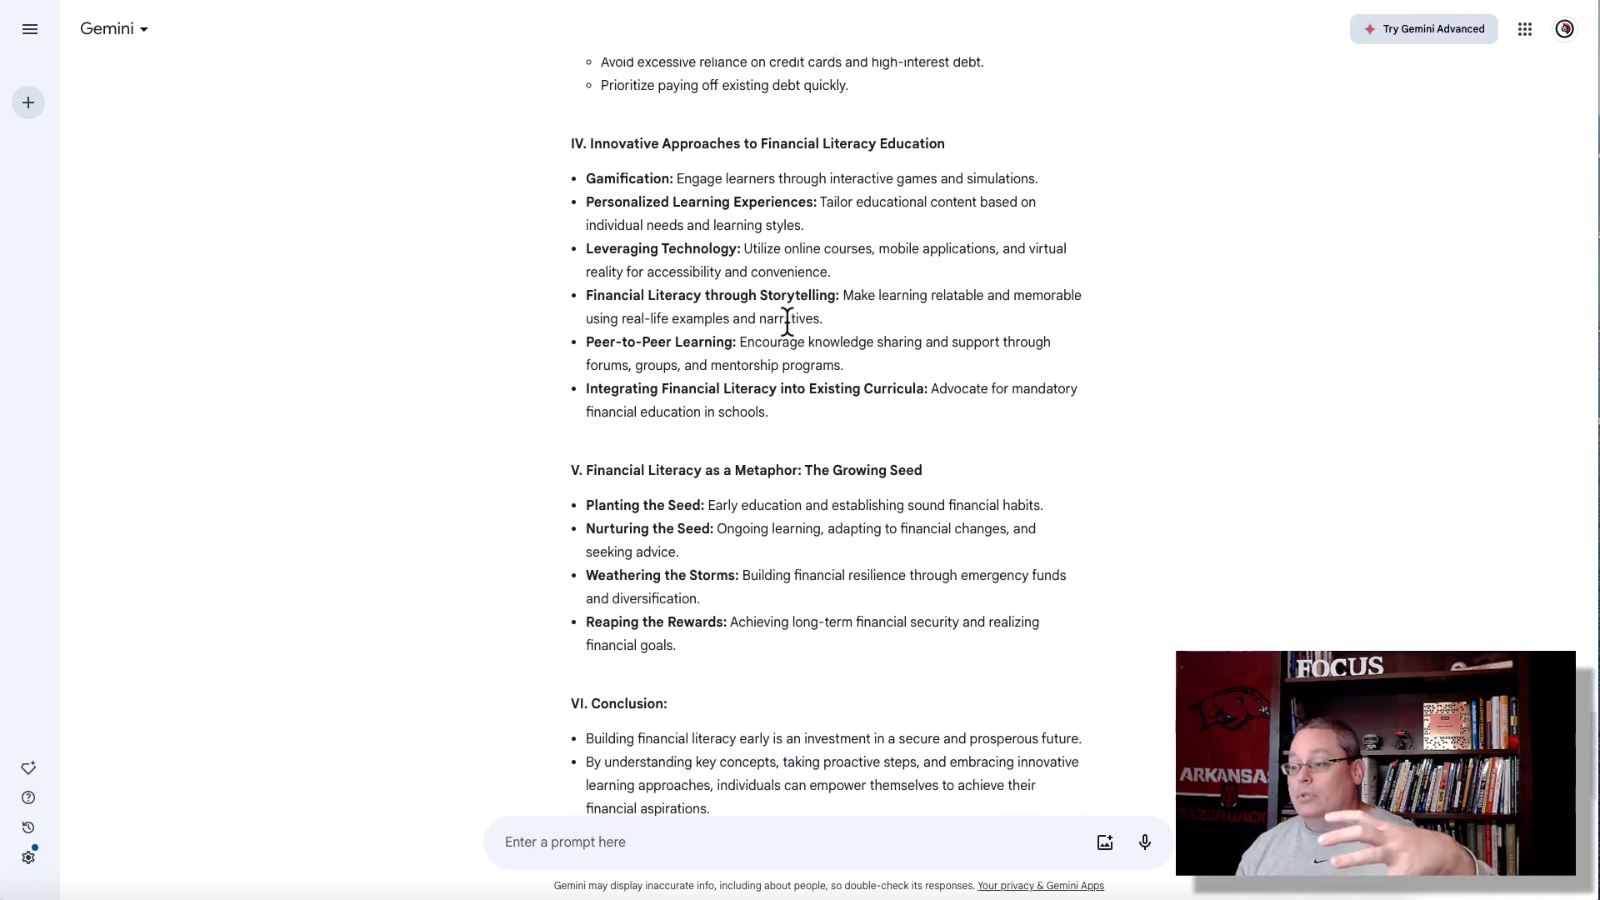
{"action": "scroll", "coordinate": [786, 324], "scroll_direction": "up", "scroll_amount": 9}
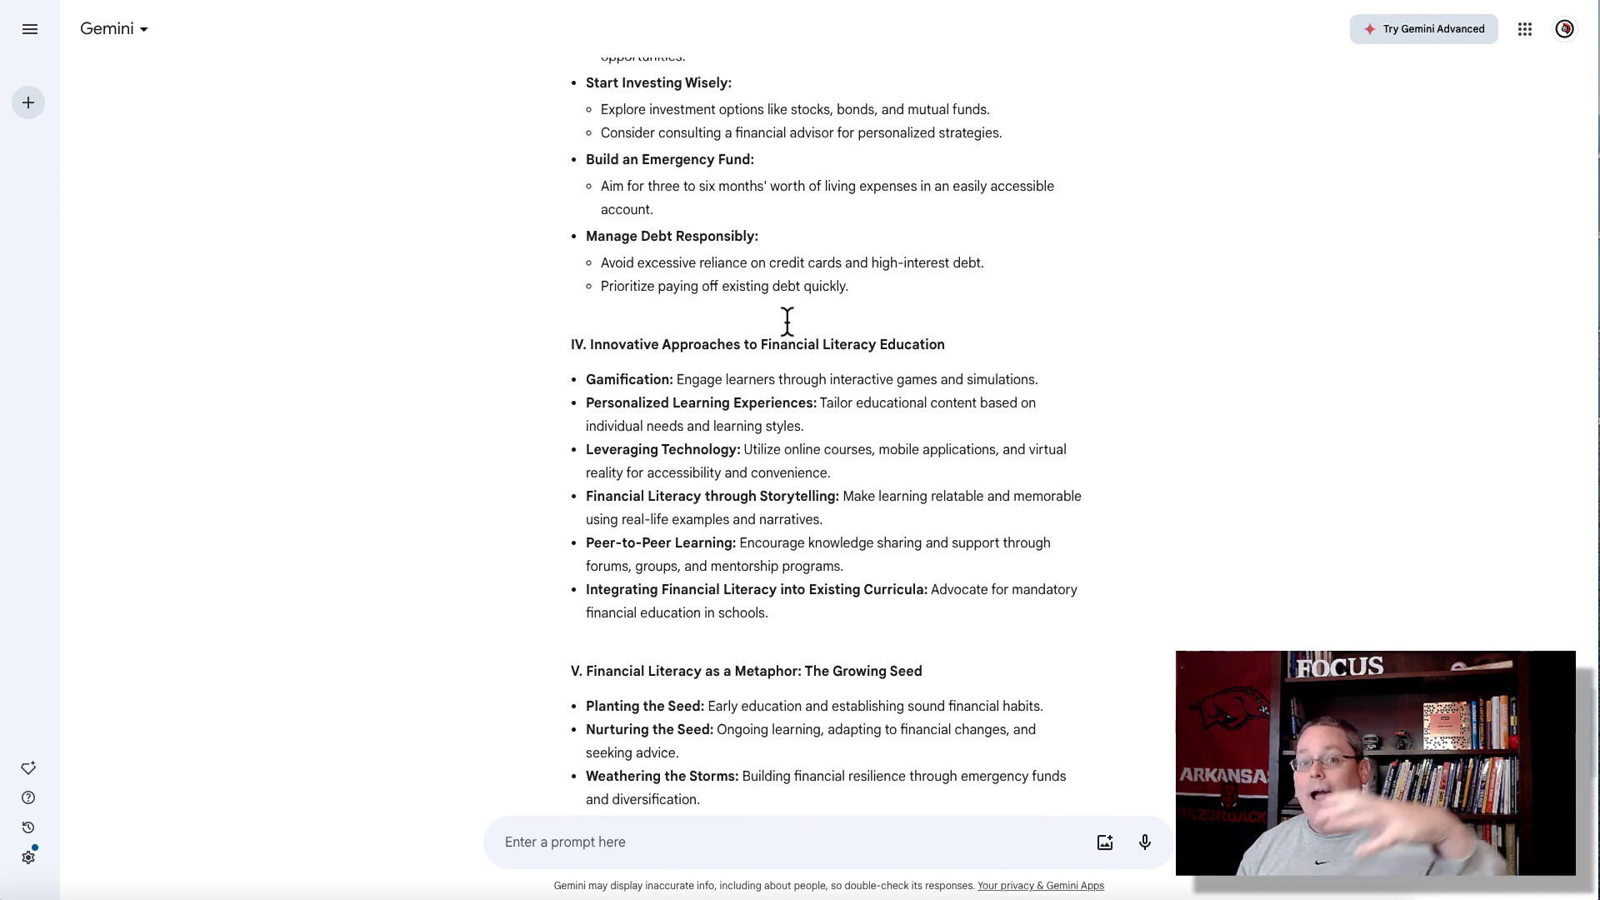
{"action": "scroll", "coordinate": [786, 321], "scroll_direction": "up", "scroll_amount": 7}
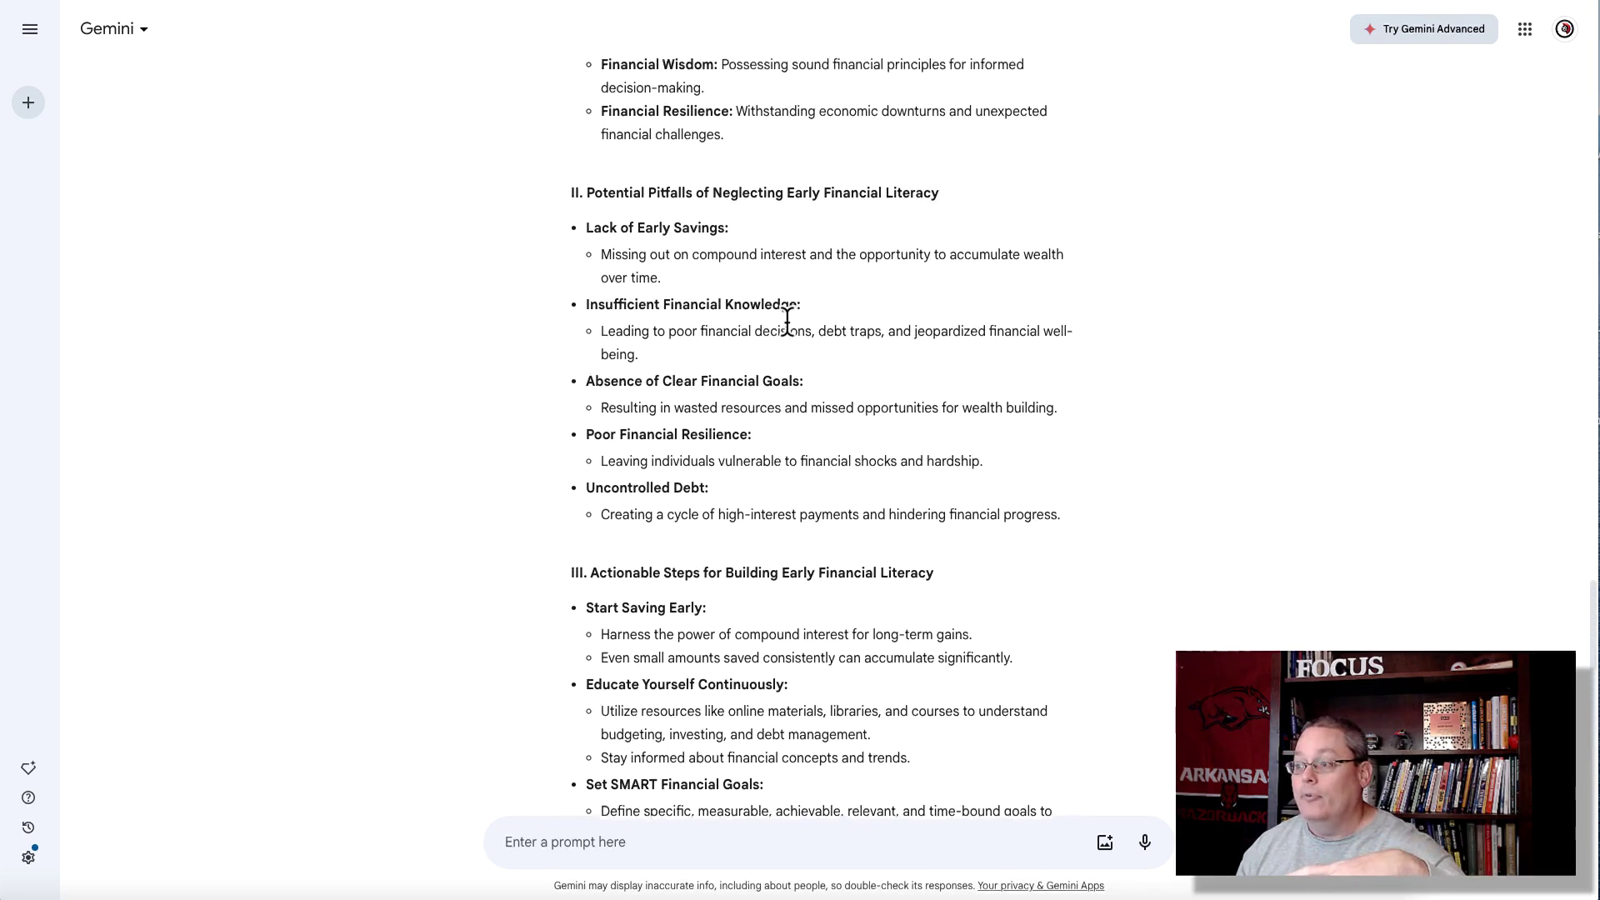
{"action": "scroll", "coordinate": [786, 322], "scroll_direction": "up", "scroll_amount": 3}
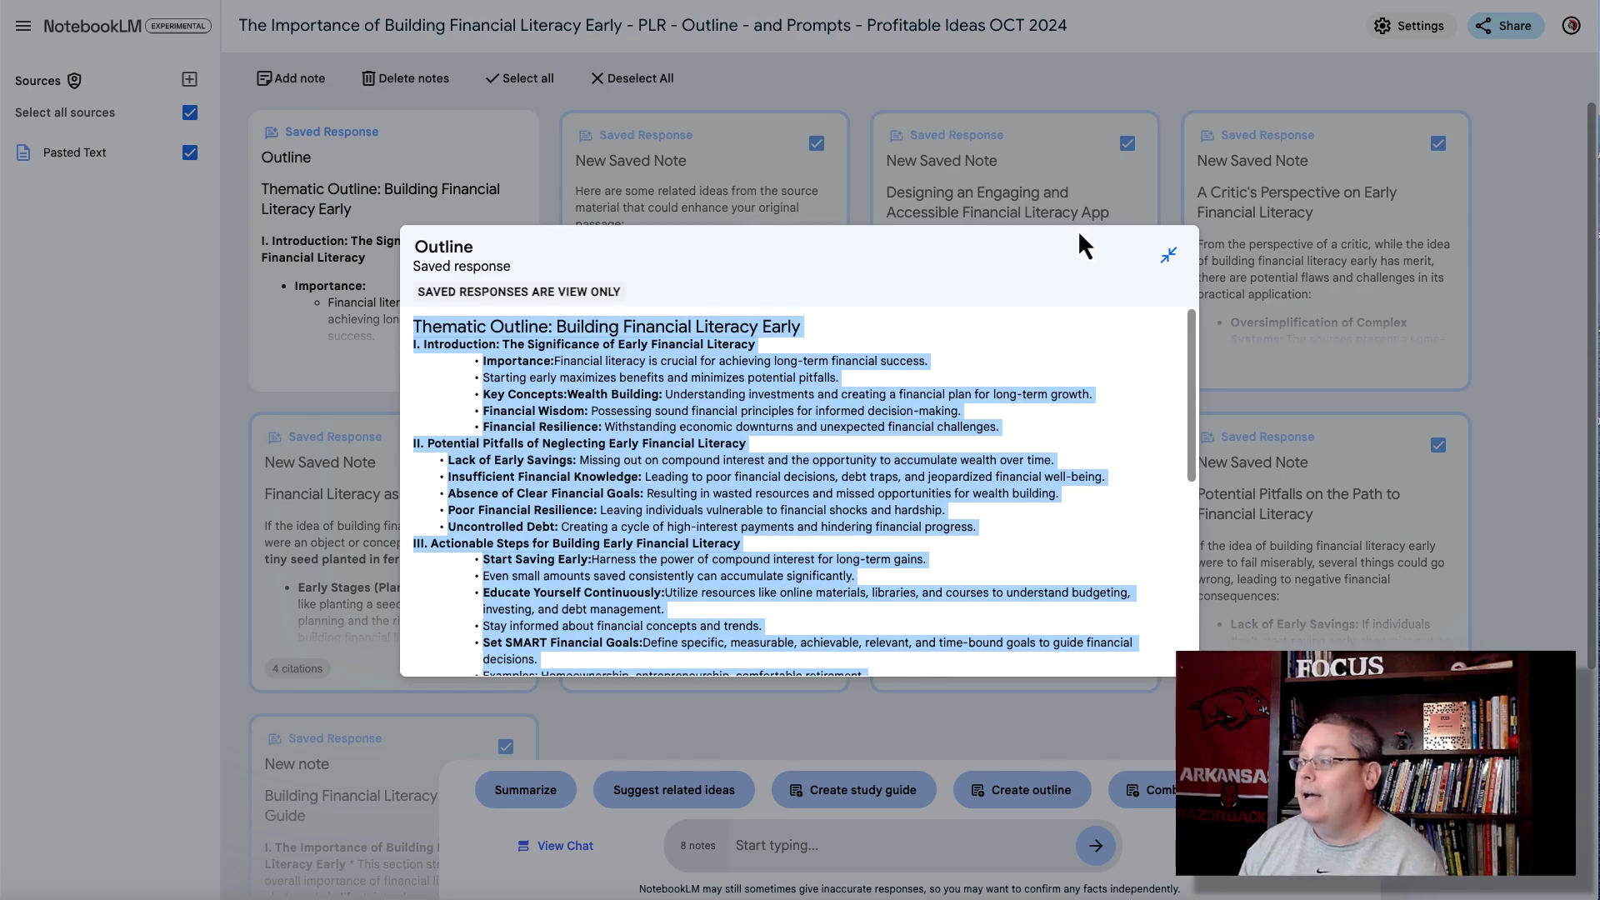
- Close the full outline view and open the Add sources dialog beside Sources
{"action": "left_click", "coordinate": [1168, 254]}
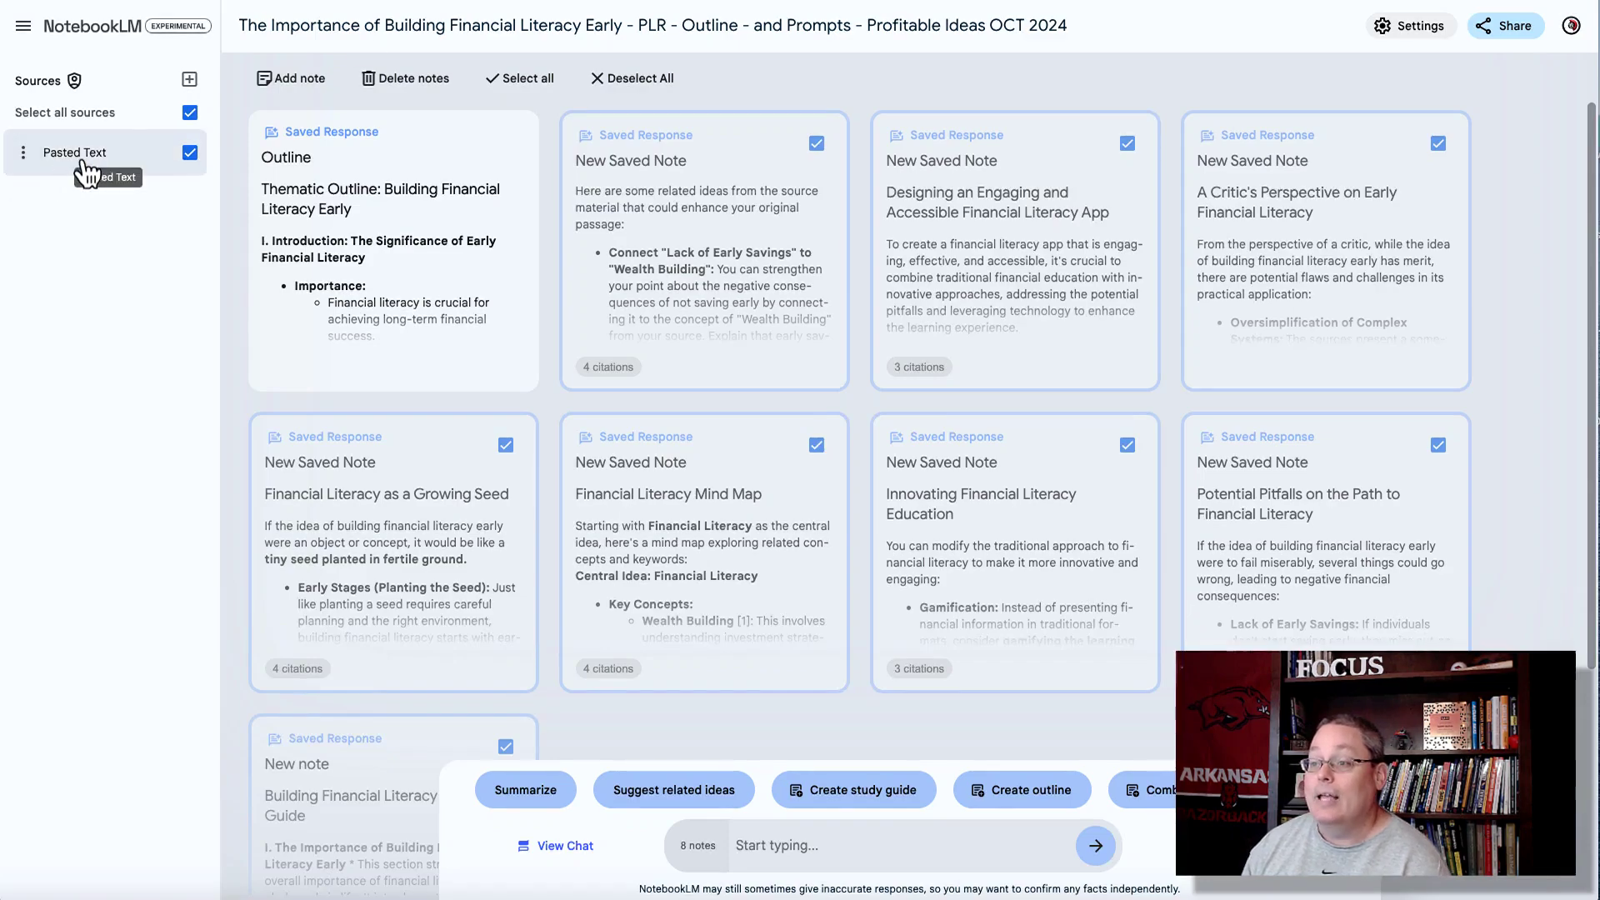
{"action": "left_click", "coordinate": [189, 79]}
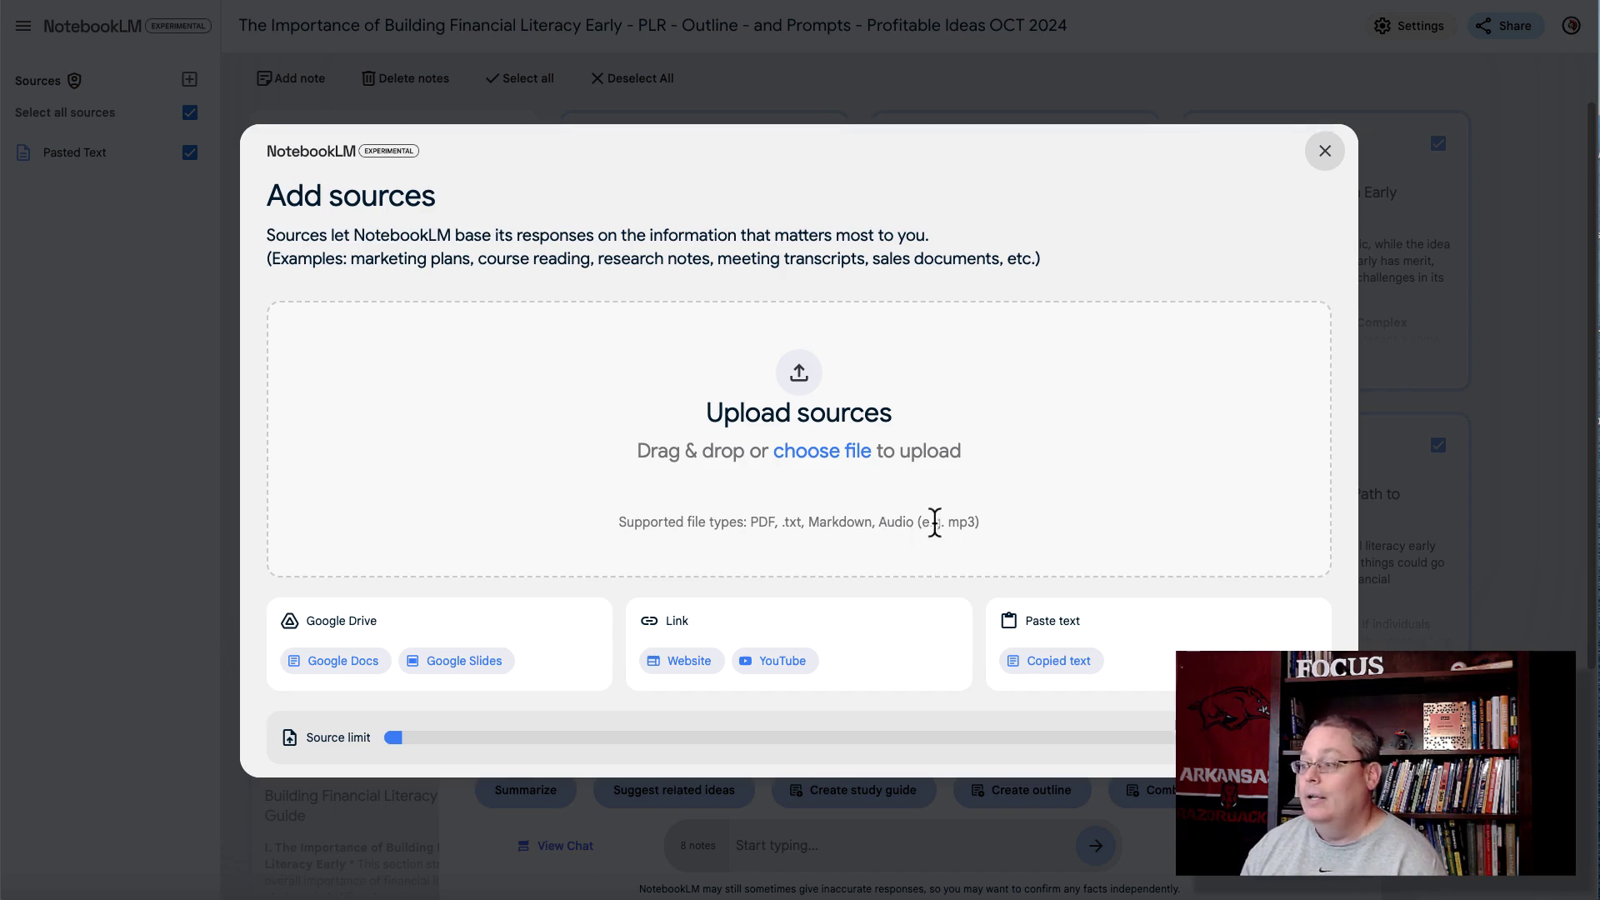
{"action": "double_click", "coordinate": [898, 522]}
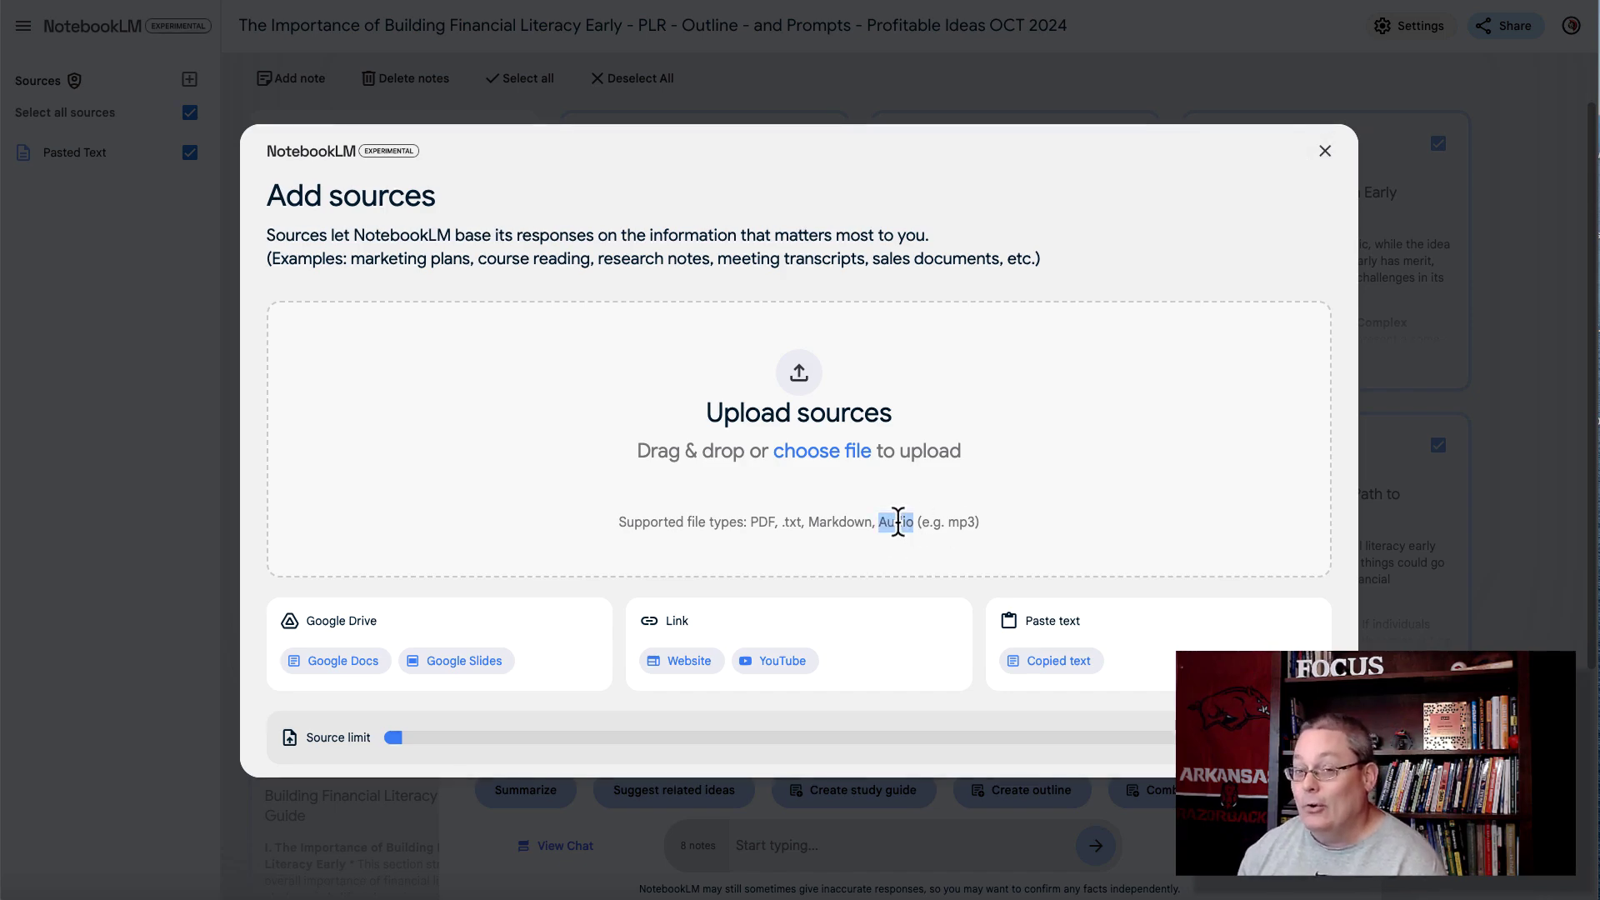